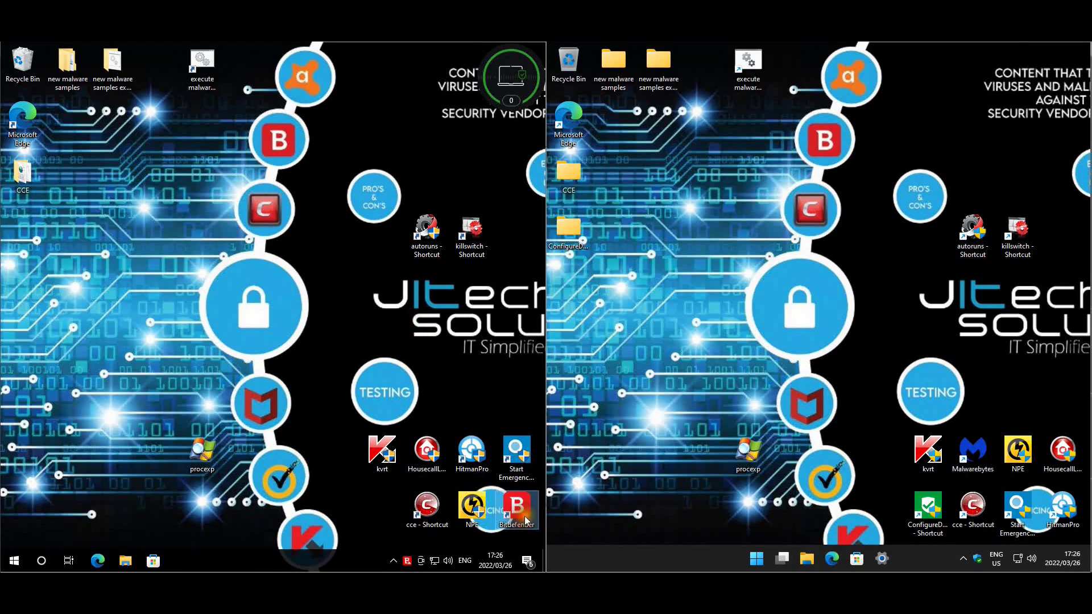
Launch ConfigureDefender on the Windows 11 machine and allow it to make changes.
click(922, 508)
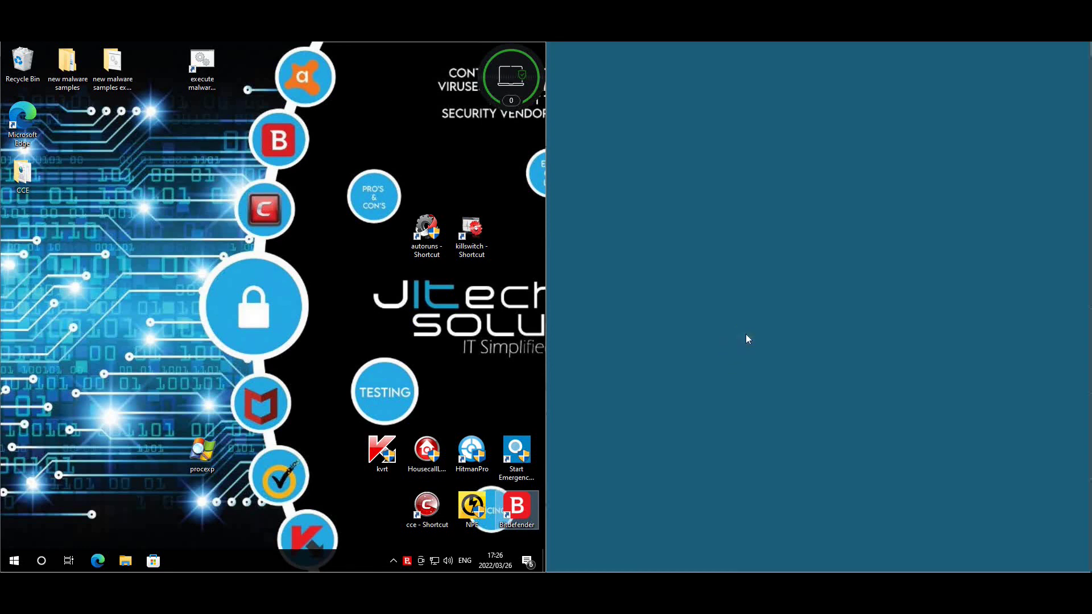
click(761, 391)
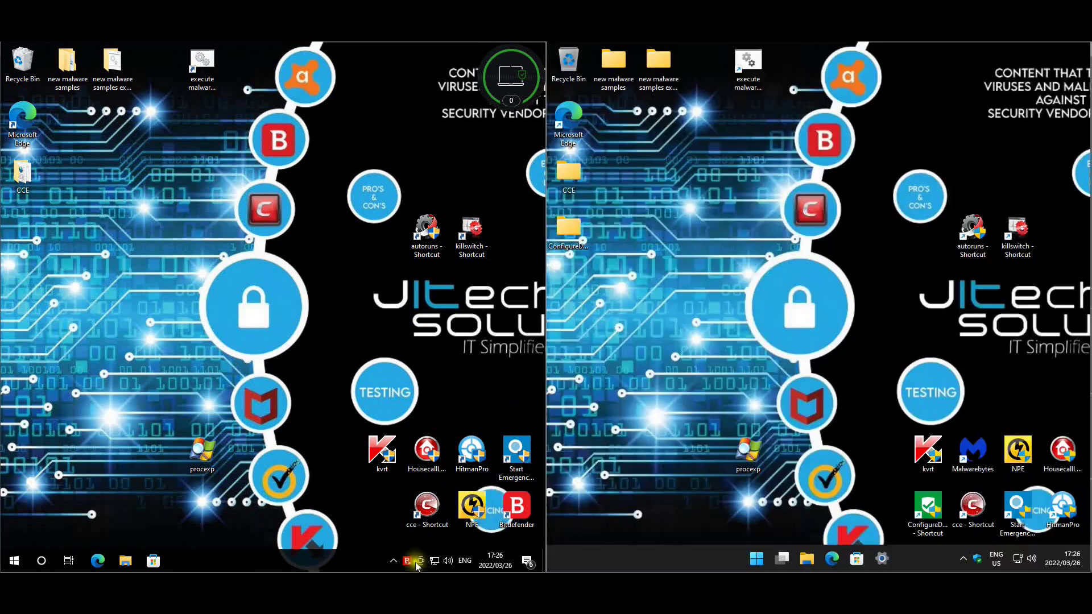
Open Bitdefender on the Windows 10 machine and go to the advanced settings of its Antivirus protection.
click(408, 563)
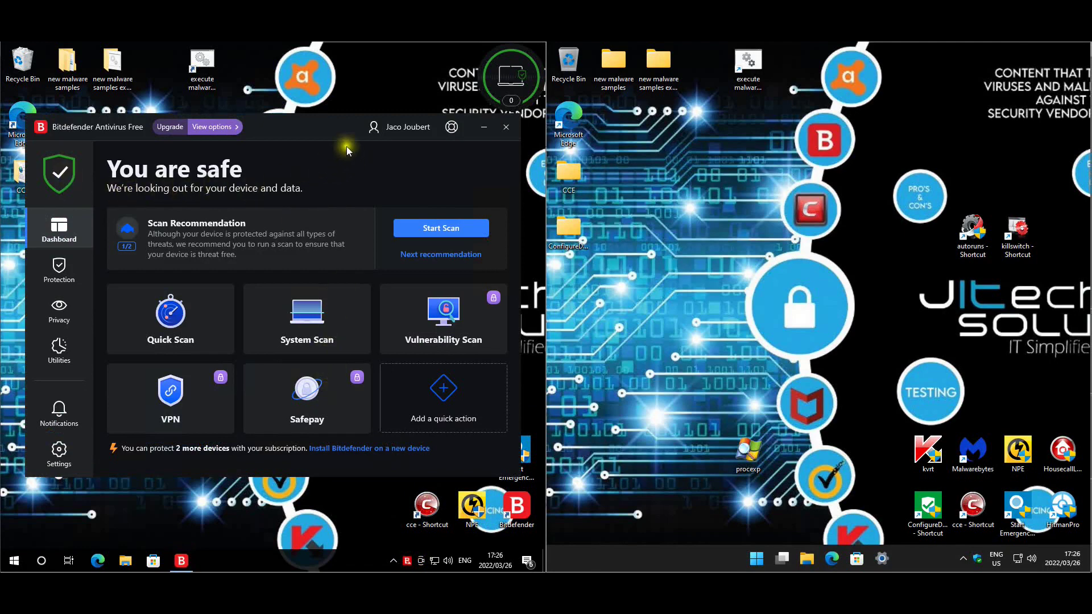
drag(328, 122, 335, 106)
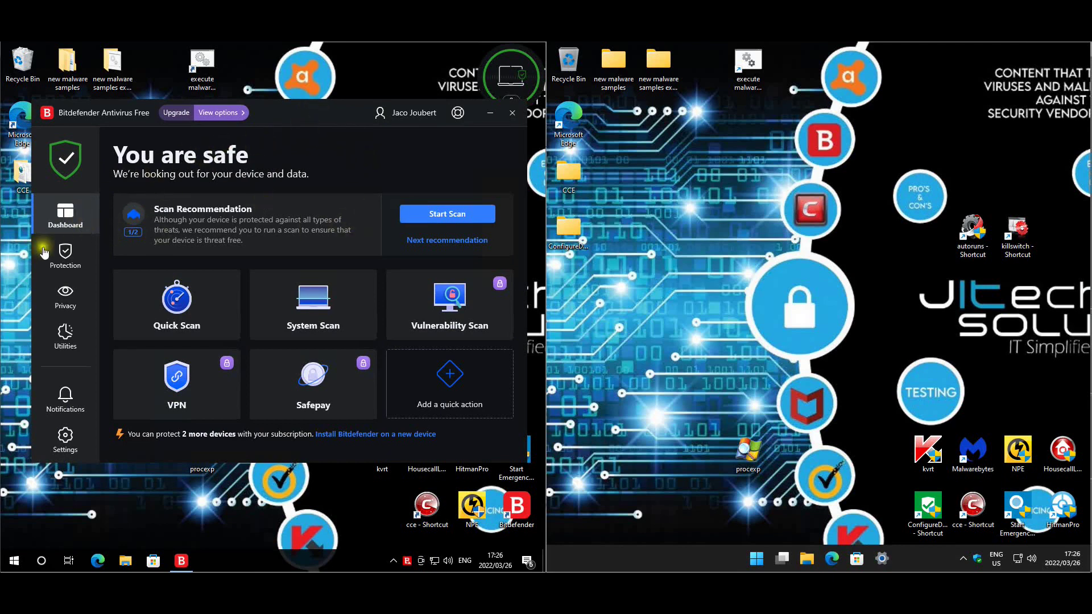
click(69, 251)
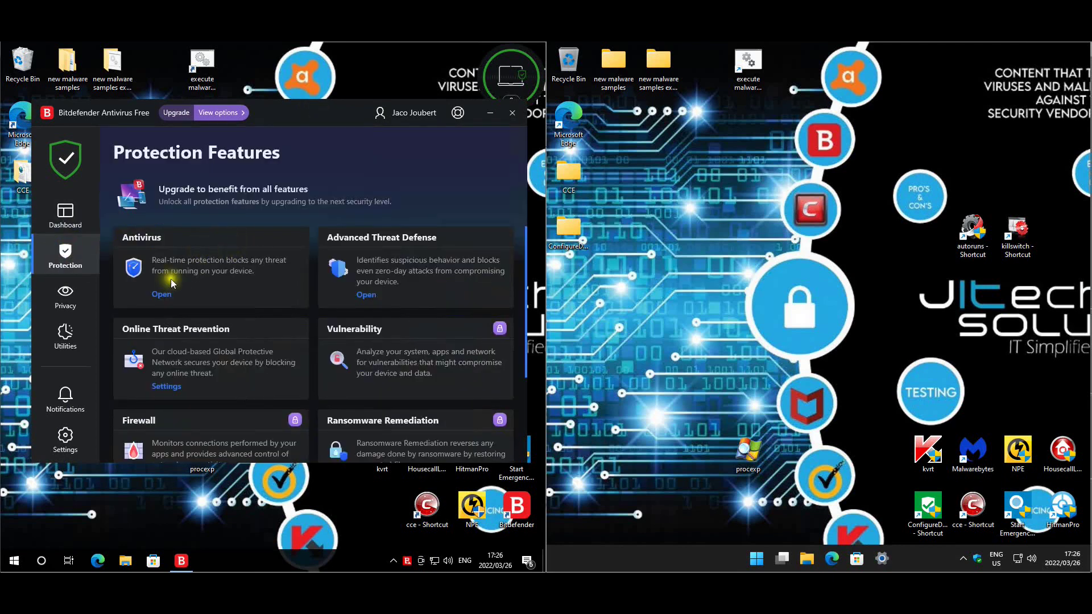
click(162, 294)
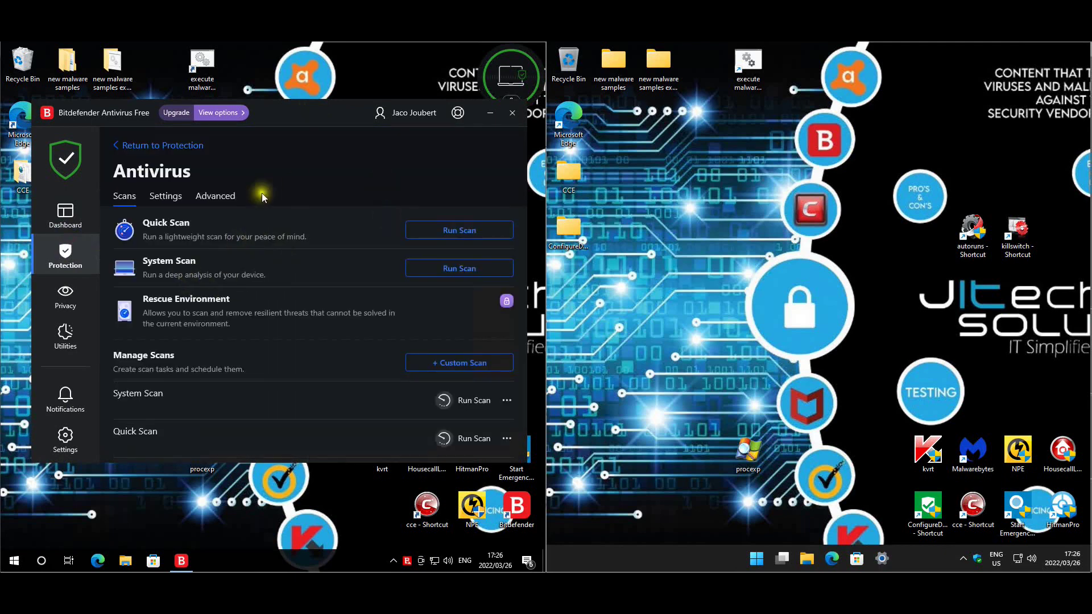
click(219, 197)
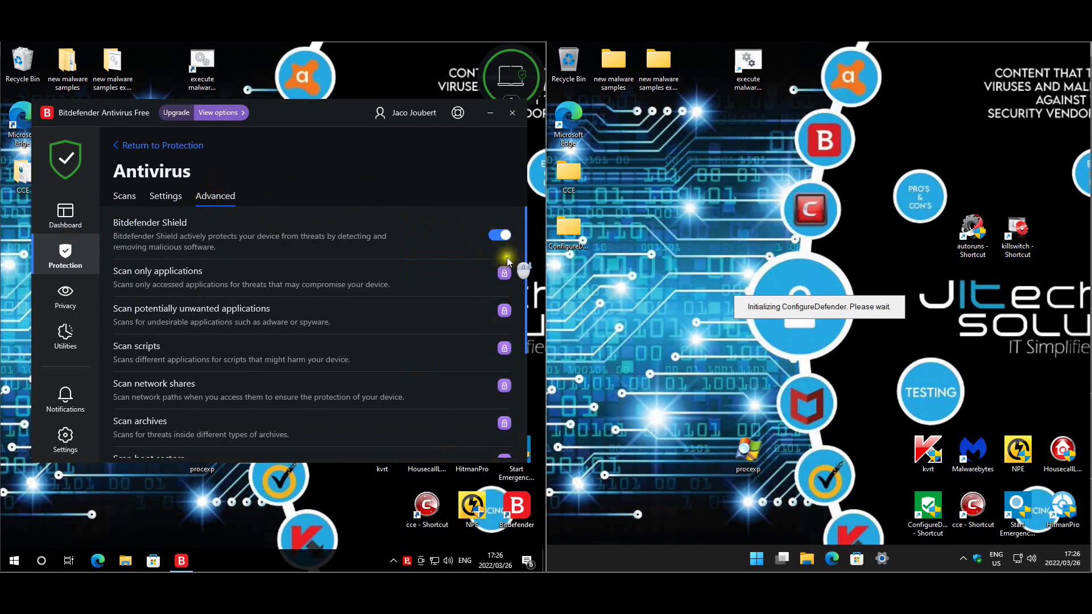
Disable Bitdefender Shield for 1 hour, allowing the app to make changes.
scroll(507, 260, down, 3)
scroll(493, 320, up, 3)
click(498, 241)
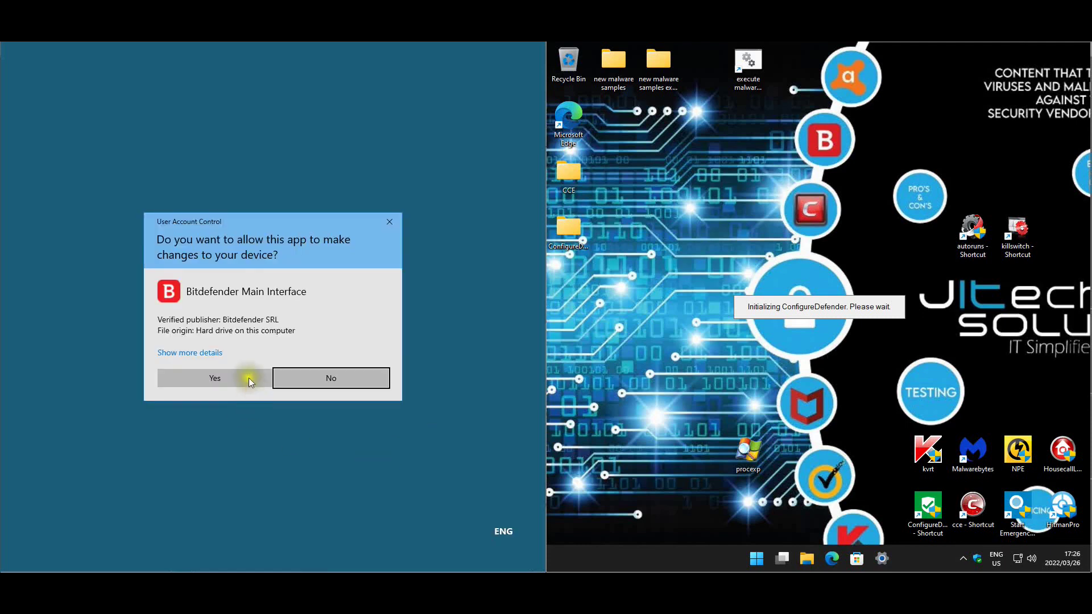
click(249, 377)
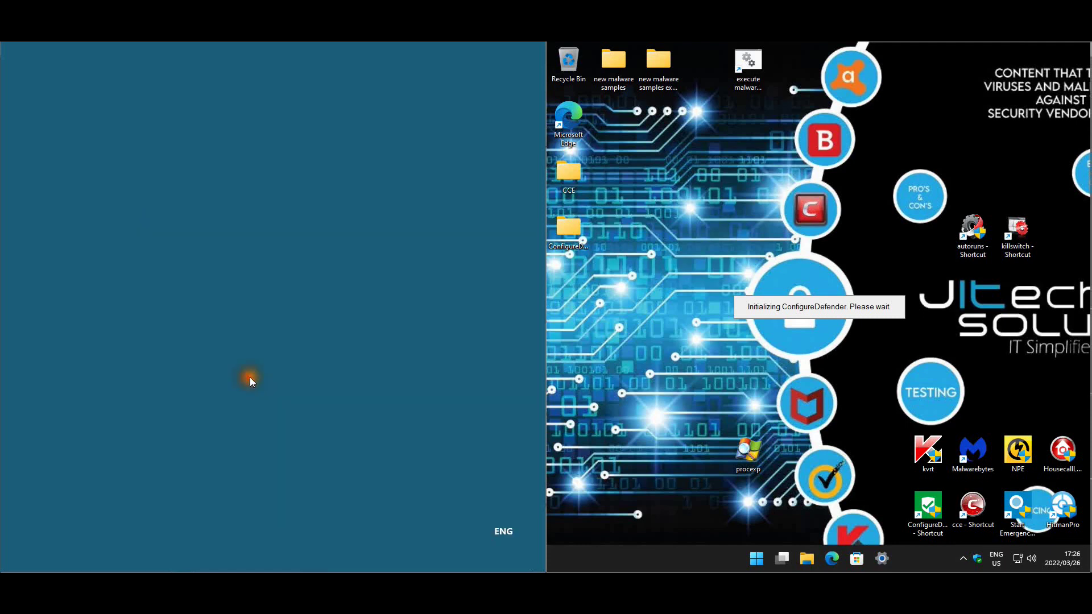
click(211, 299)
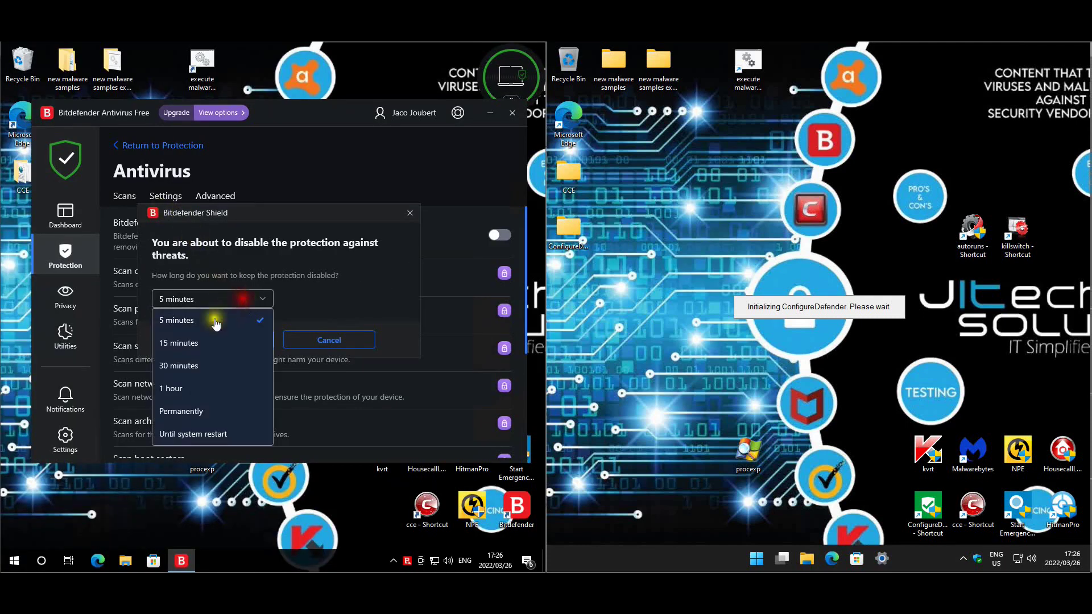
click(181, 388)
click(242, 340)
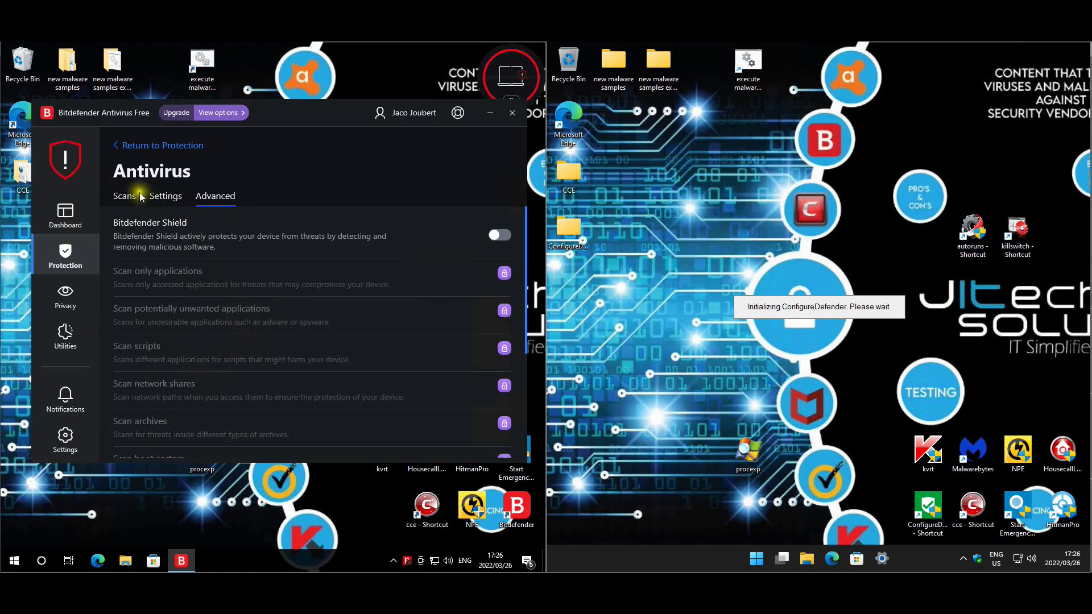
Turn off Advanced Threat Defense in Bitdefender's protection features.
click(152, 146)
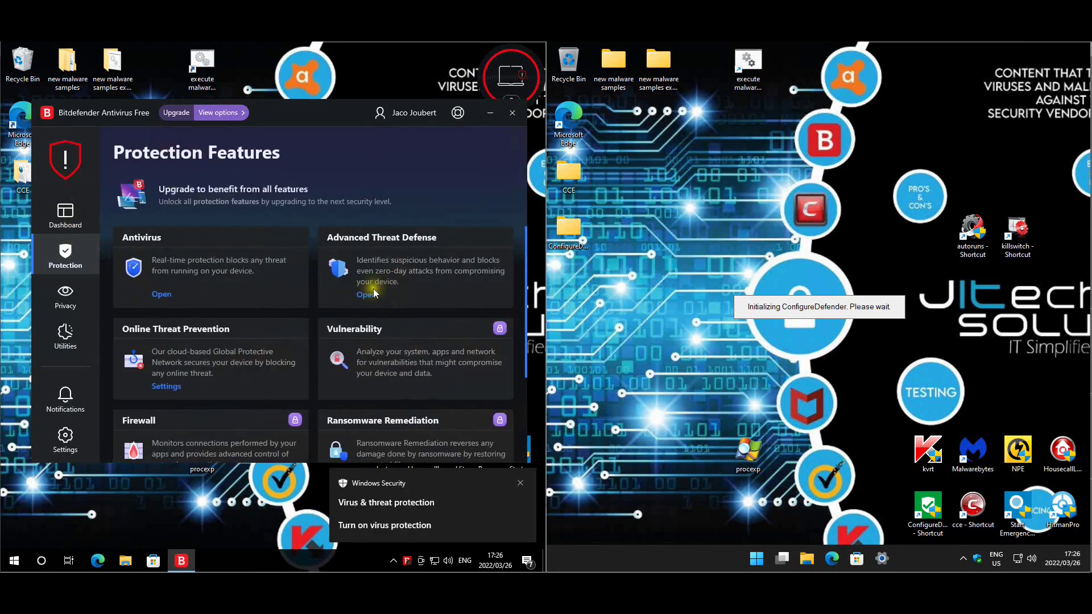
click(367, 294)
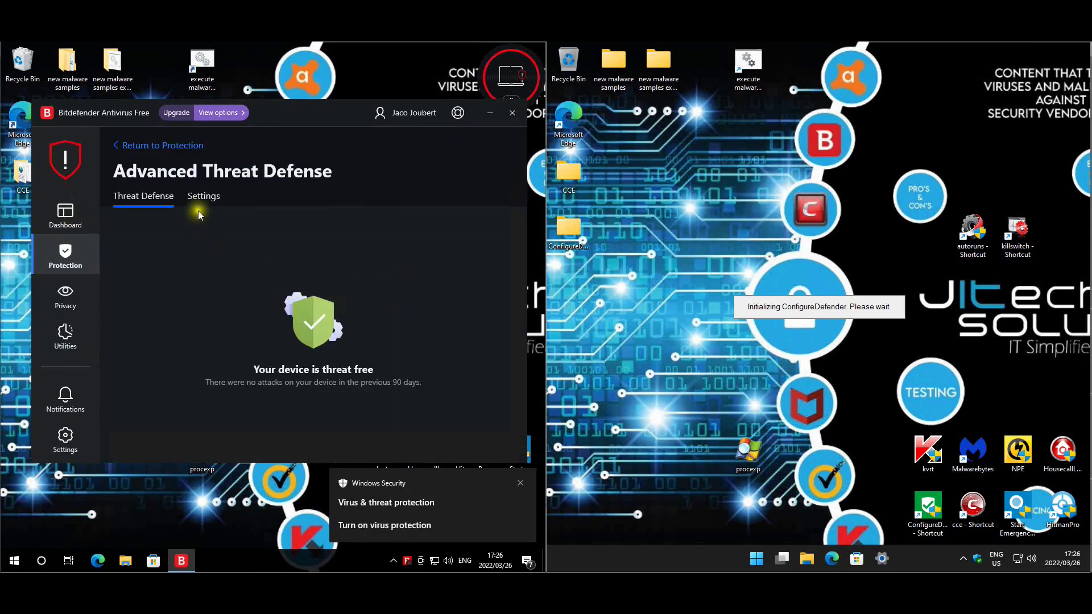
click(204, 196)
click(503, 237)
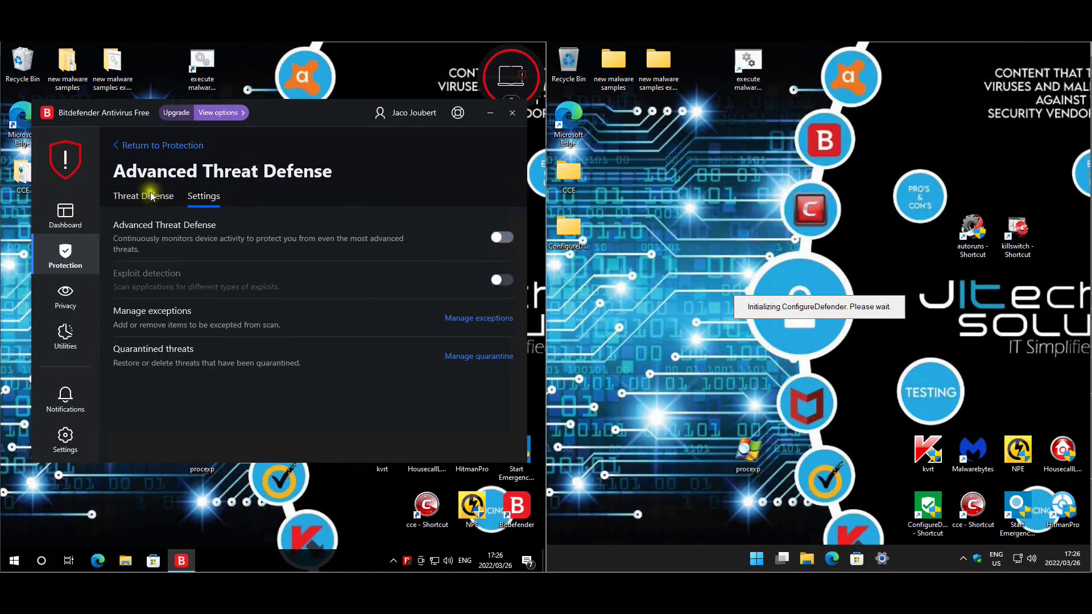
Review the web, network and email protection options of Online Threat Prevention.
click(156, 145)
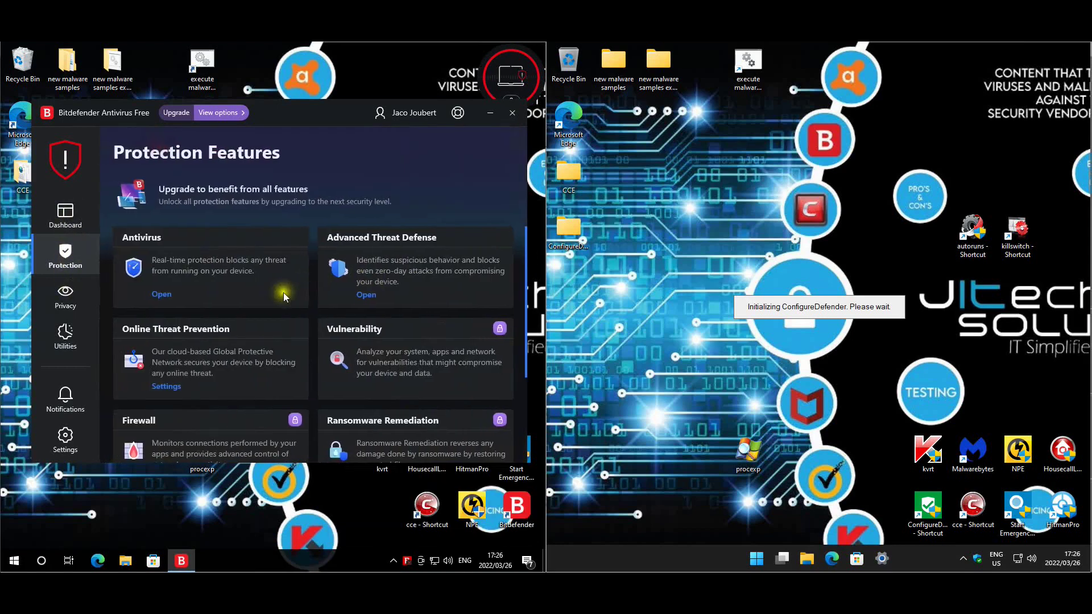
click(167, 387)
scroll(349, 340, down, 5)
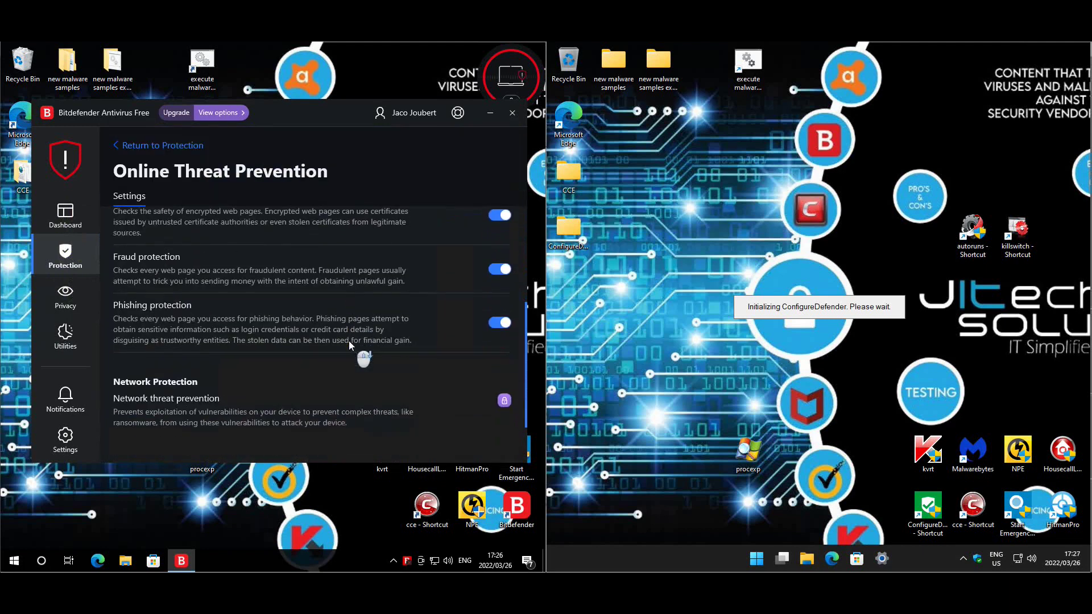
scroll(349, 340, up, 5)
scroll(349, 340, down, 5)
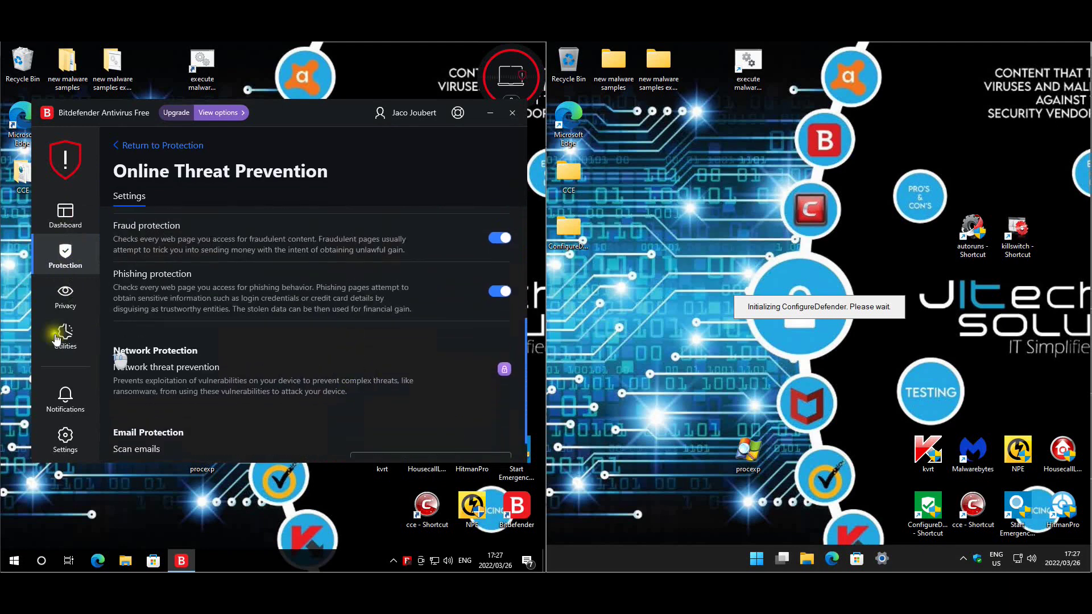
scroll(298, 360, up, 5)
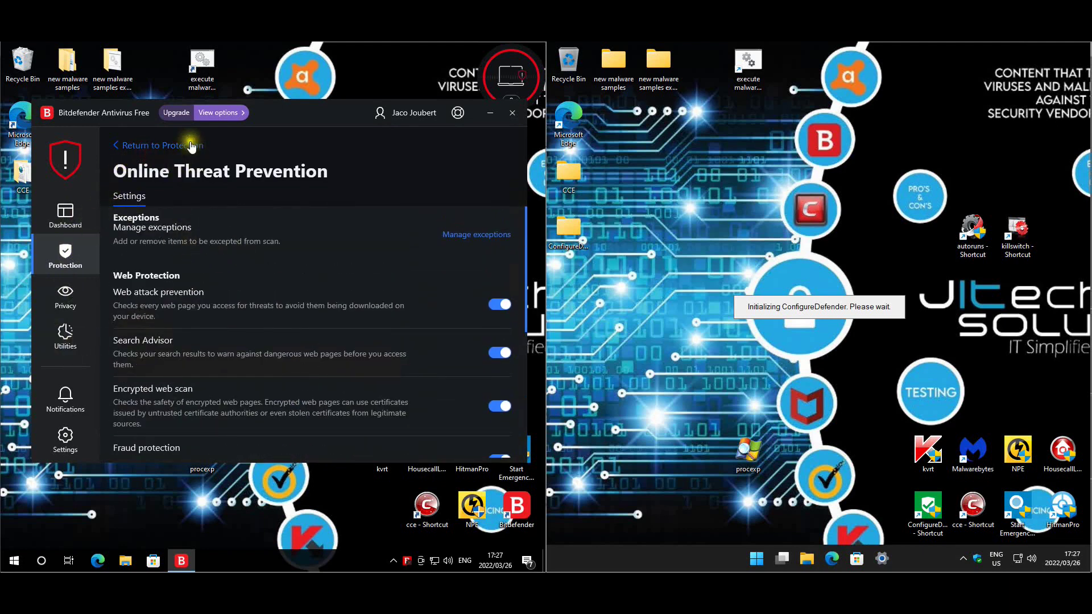
Look over the remaining Bitdefender protection features, including Firewall, Ransomware Remediation and Antispam, and minimize its window.
click(171, 146)
scroll(336, 310, down, 4)
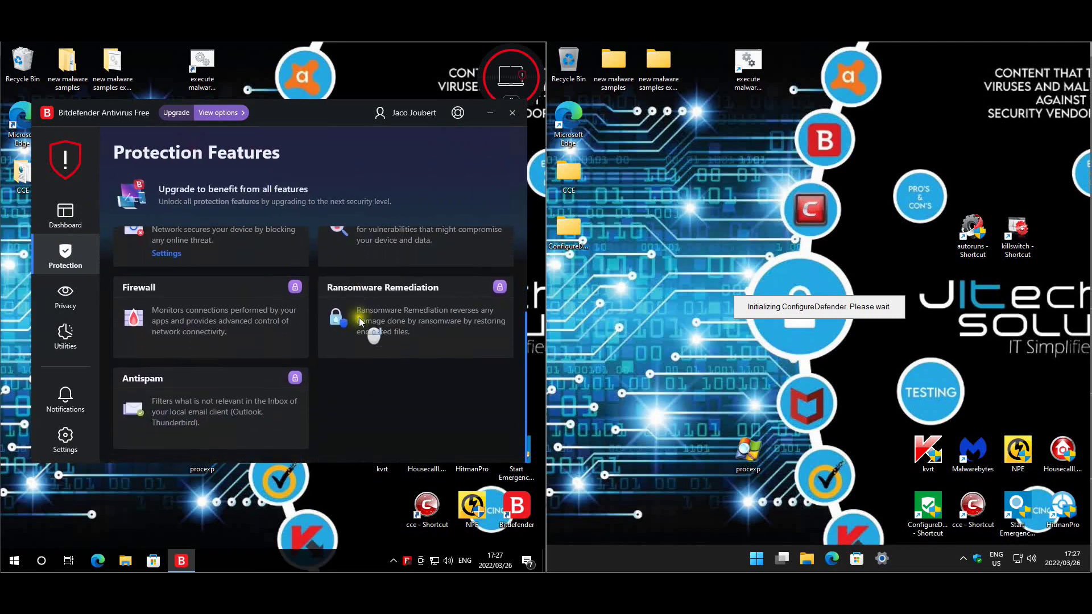
scroll(364, 321, up, 3)
scroll(249, 335, up, 1)
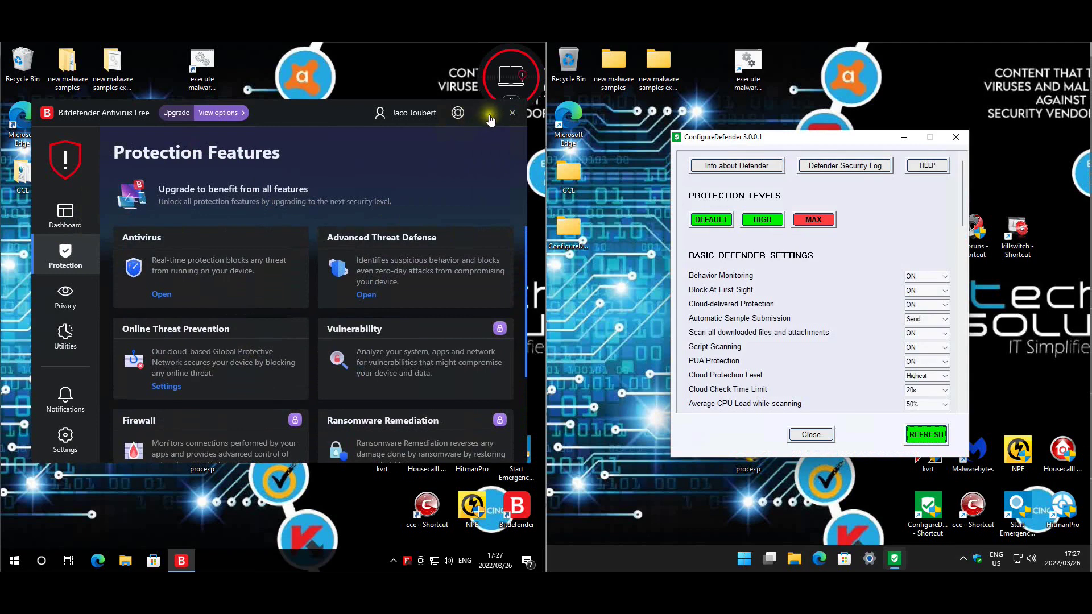
click(489, 112)
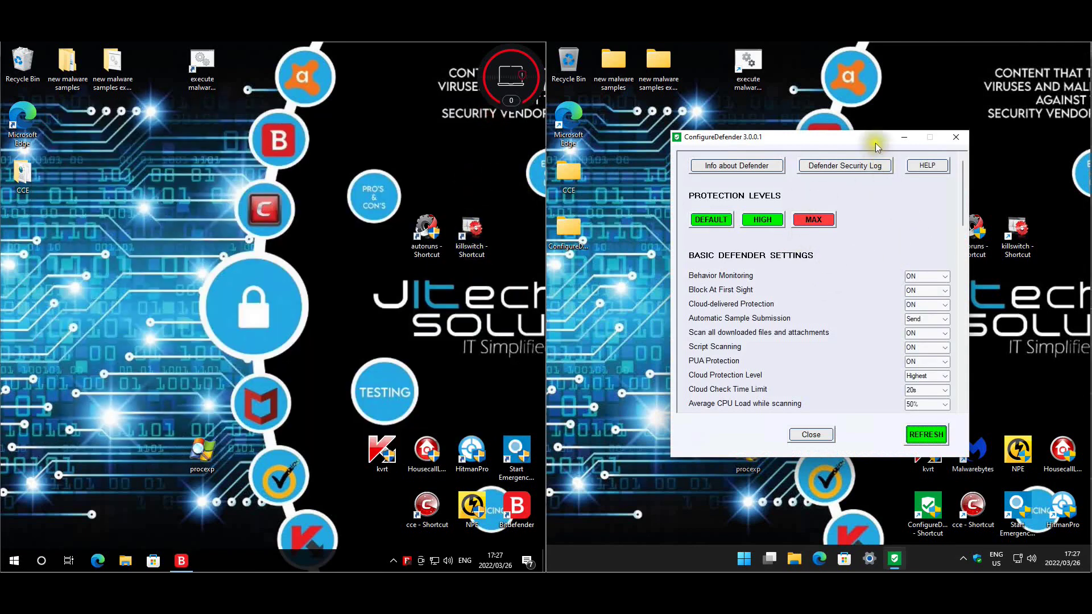
Review the Defender protection settings in ConfigureDefender on the Windows 11 machine and close the tool.
drag(963, 203, 936, 396)
click(811, 435)
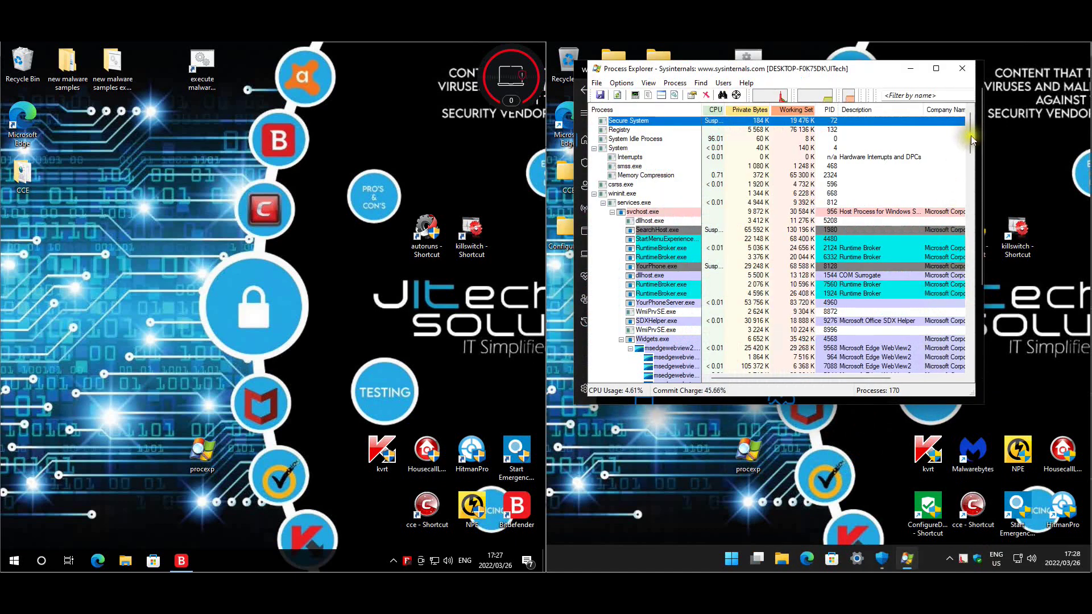
Look through the running processes in Process Explorer for the Microsoft Defender and Malwarebytes services.
drag(971, 136, 997, 274)
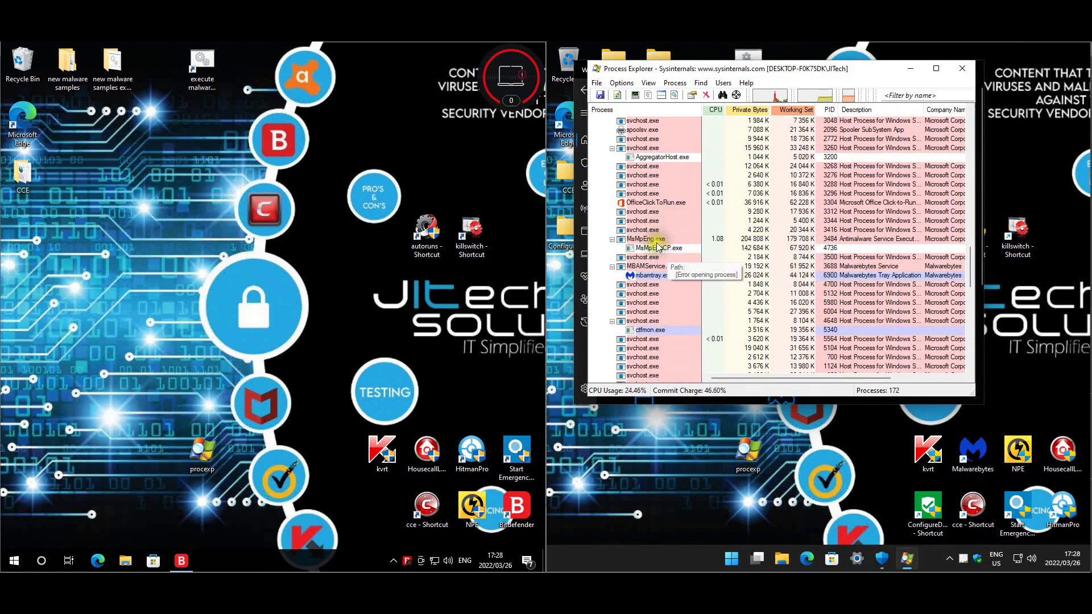
mouse_move(656, 240)
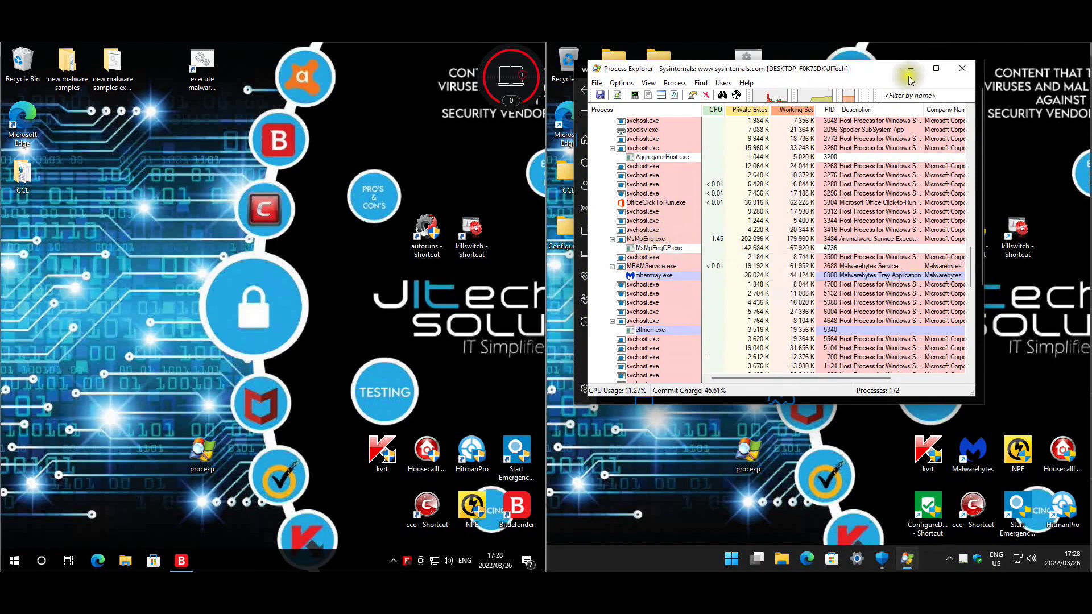
Open the Virus & threat protection settings in Windows Security and widen the window.
click(887, 553)
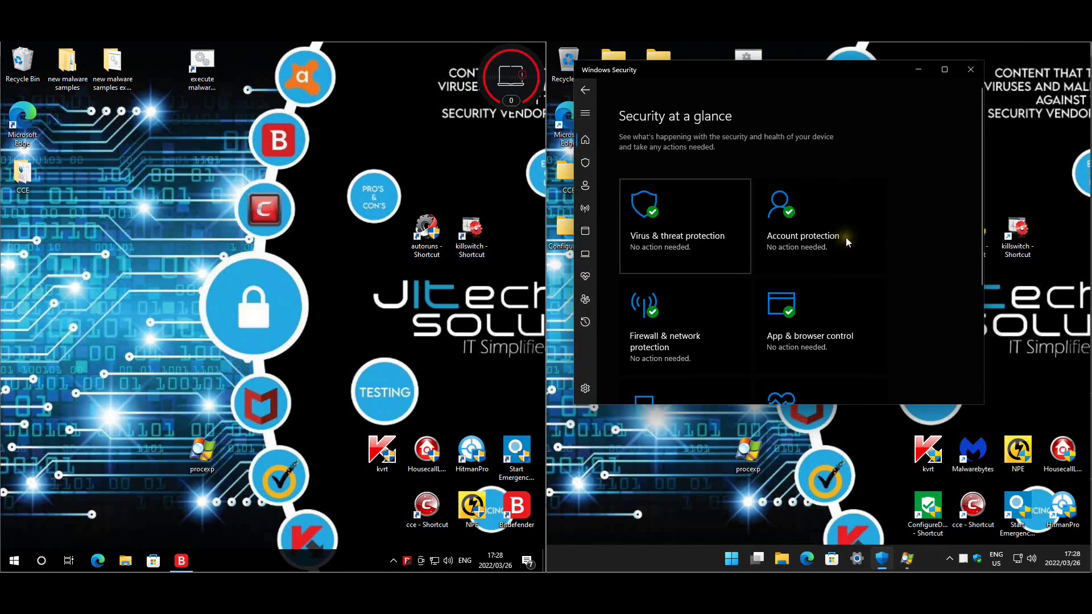
key(Return)
click(668, 401)
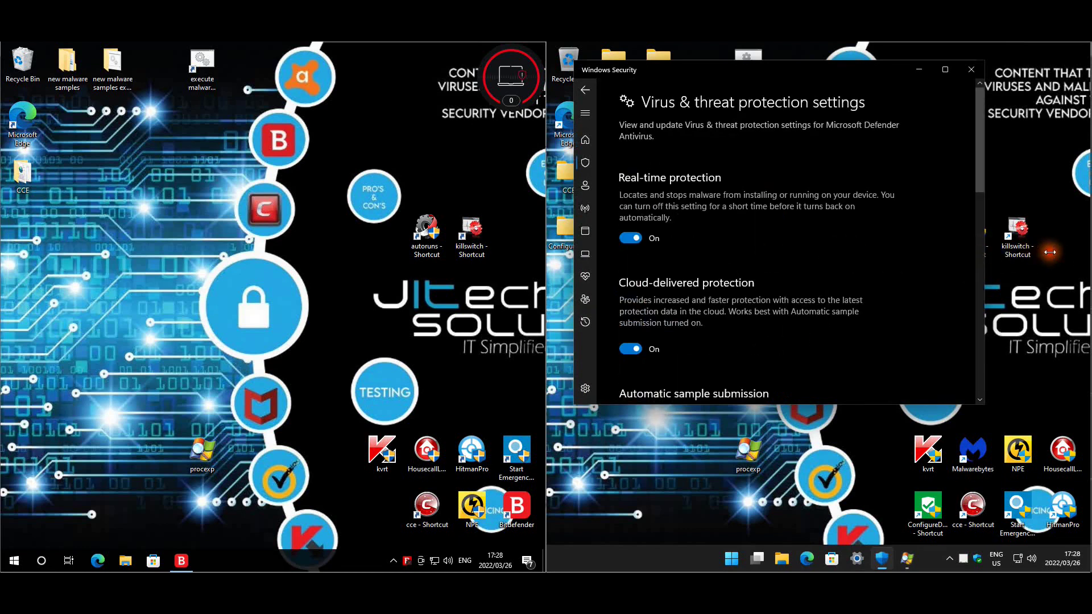
drag(986, 247, 1047, 247)
Turn off Real-time protection and Cloud-delivered protection in Windows Security, allowing the changes.
scroll(873, 230, down, 1)
scroll(874, 230, down, 3)
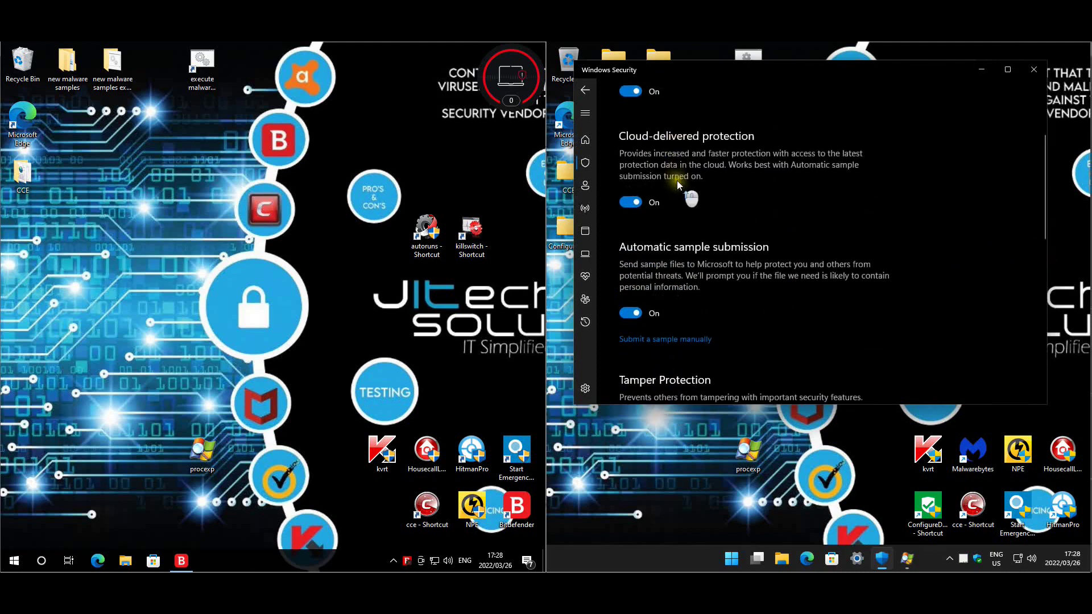
scroll(676, 193, up, 4)
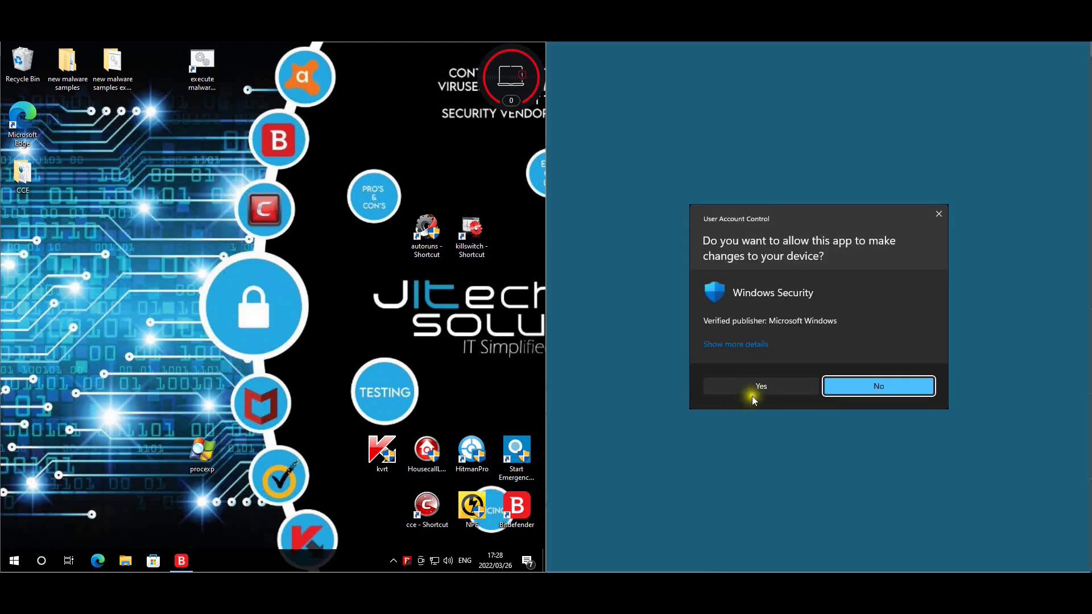
click(752, 392)
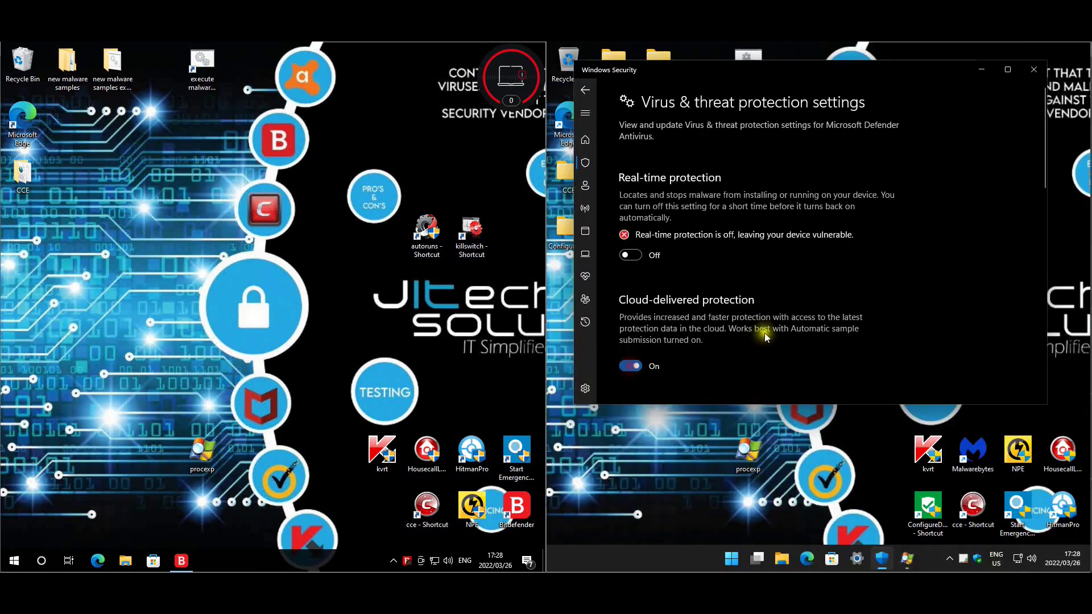
scroll(677, 252, down, 4)
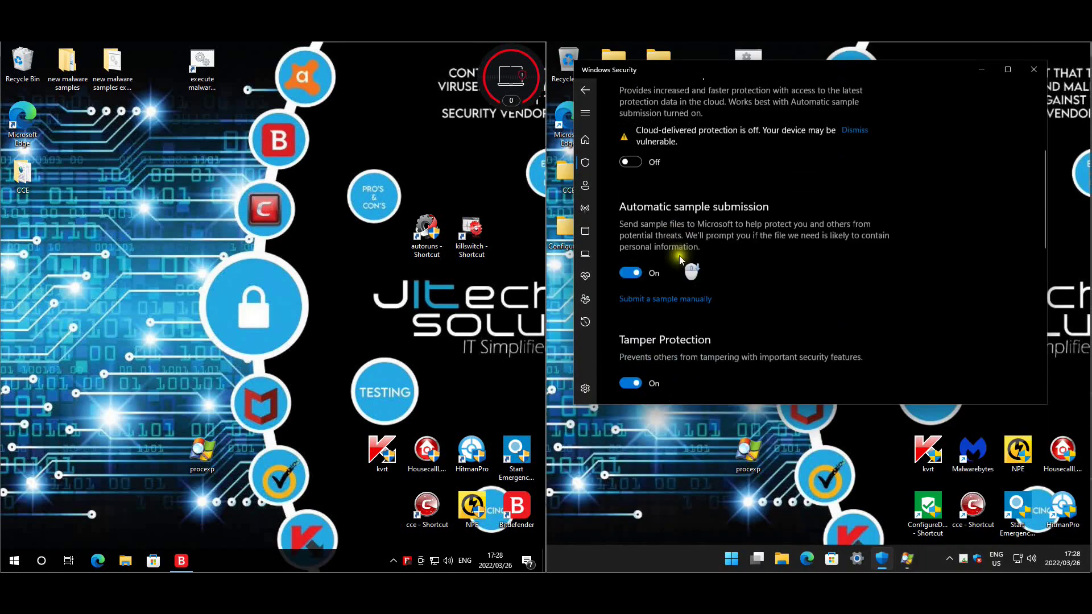
Open the Controlled folder access management page and review the ransomware protection options.
scroll(679, 254, down, 3)
scroll(676, 256, down, 3)
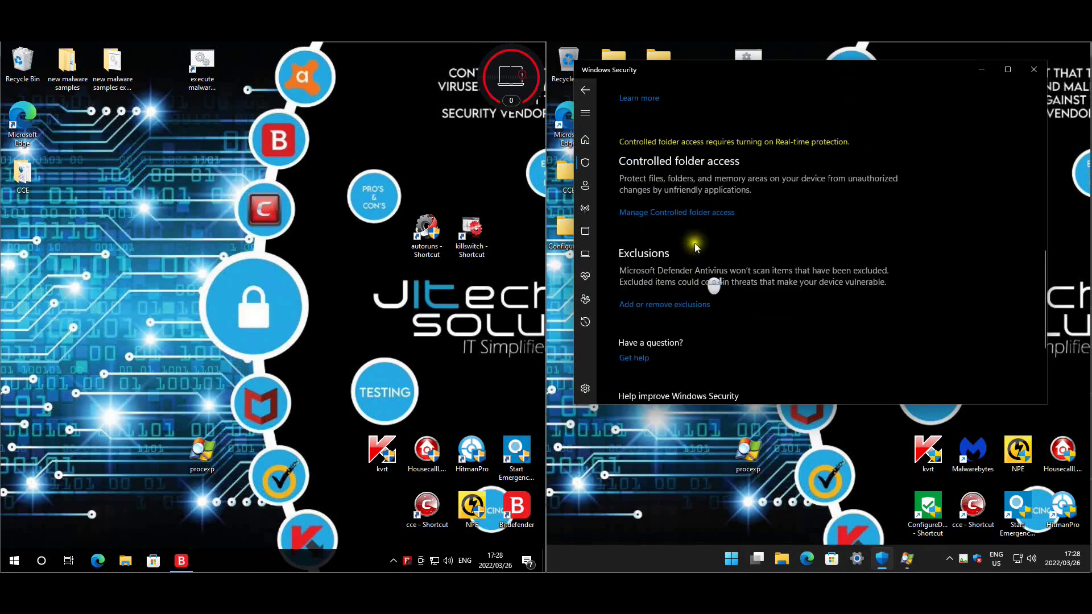
click(691, 214)
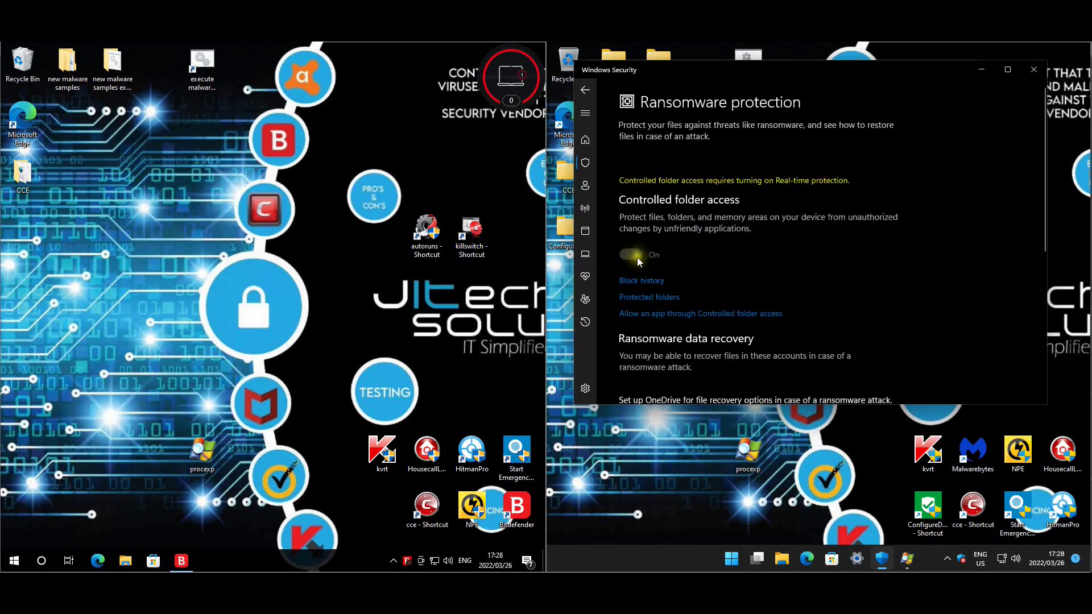
scroll(834, 241, down, 2)
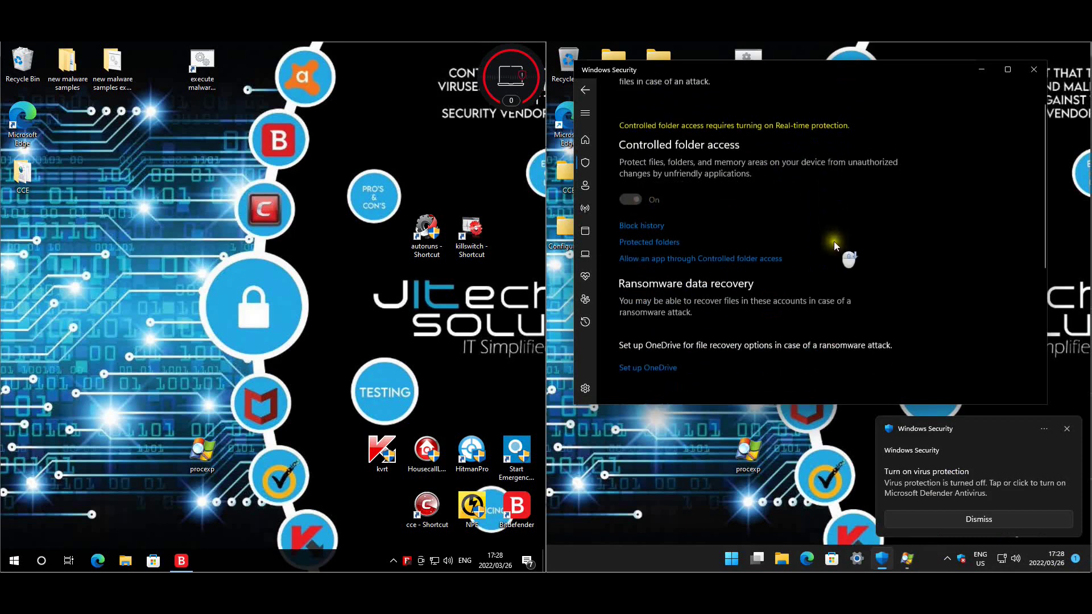
Open the Reputation-based protection settings under App & browser control and review them to the end.
click(597, 208)
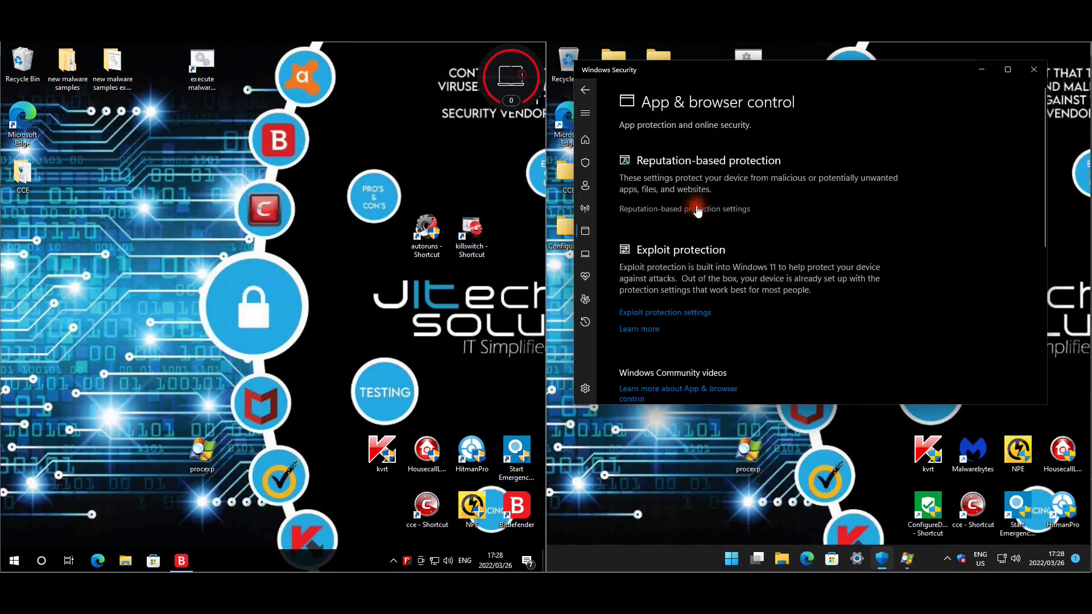
click(733, 207)
scroll(777, 220, down, 10)
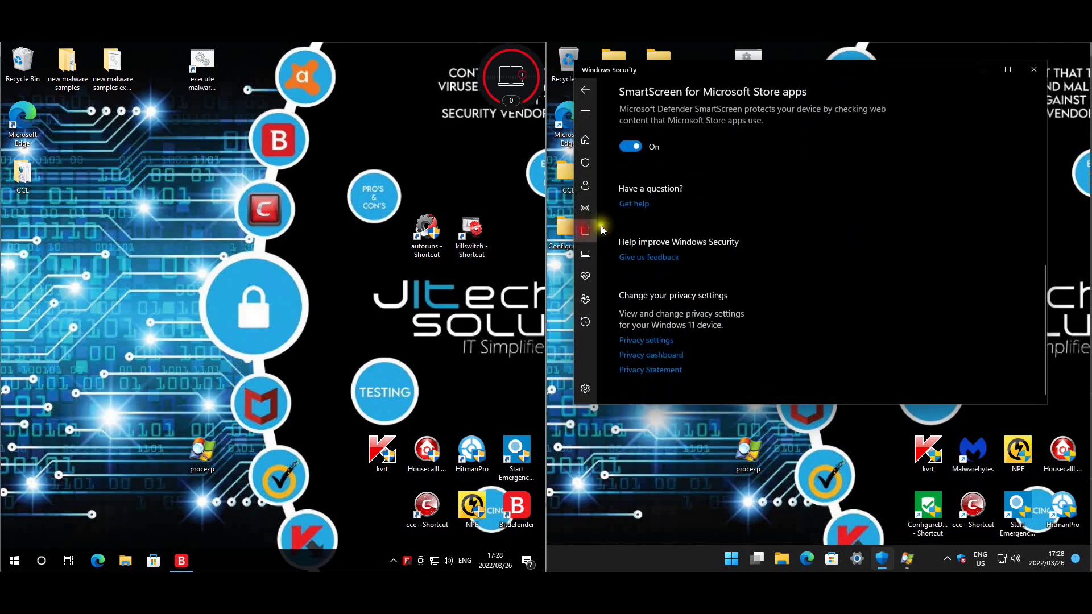
Review the Exploit protection system and program settings in Windows Security, and open the Core isolation details under Device security.
click(585, 231)
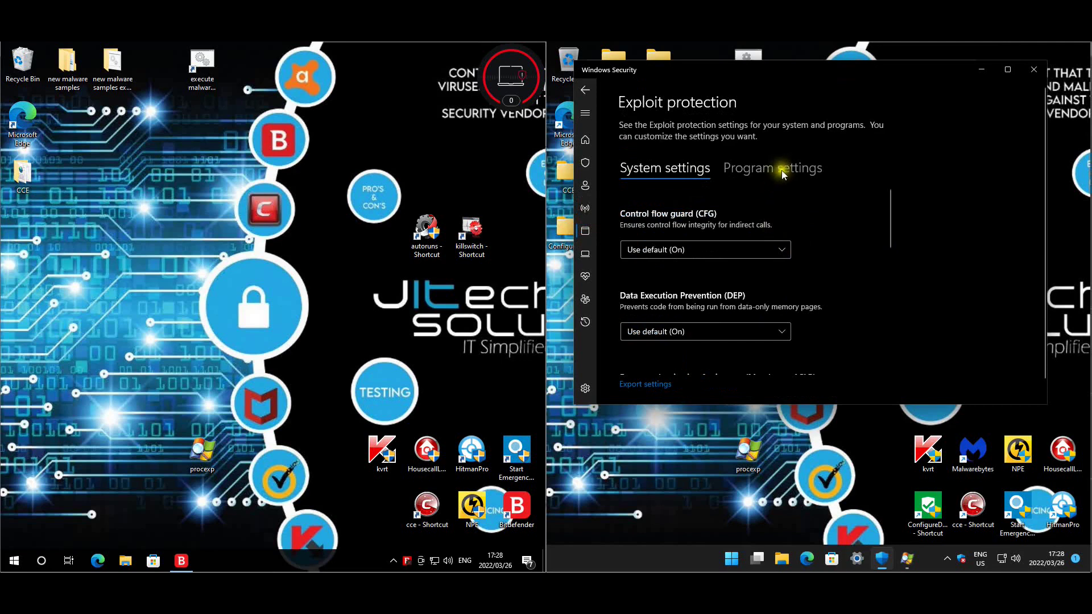
click(783, 171)
click(668, 170)
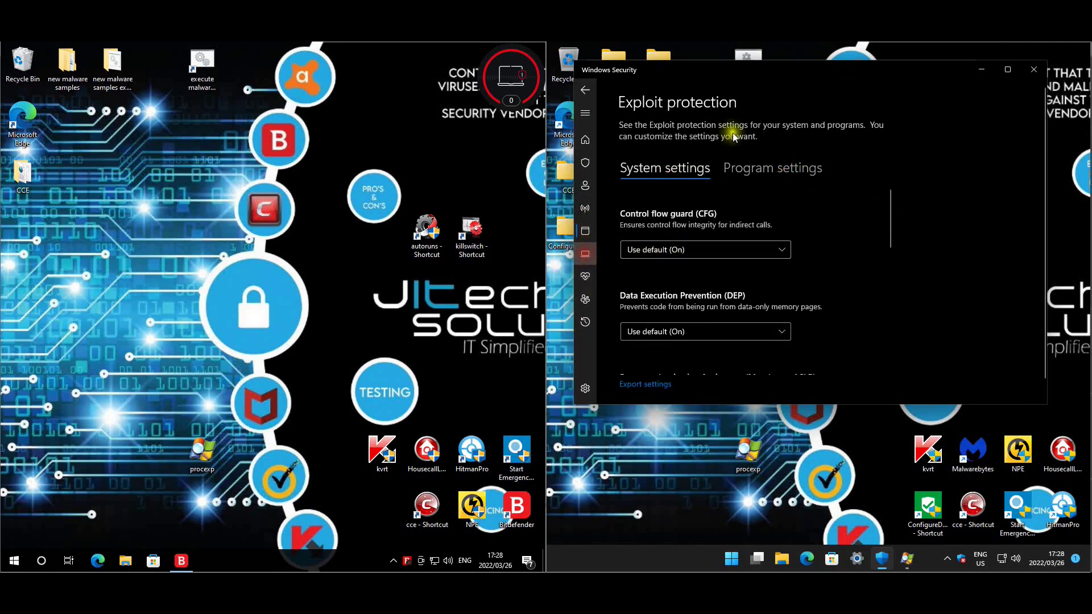
click(586, 253)
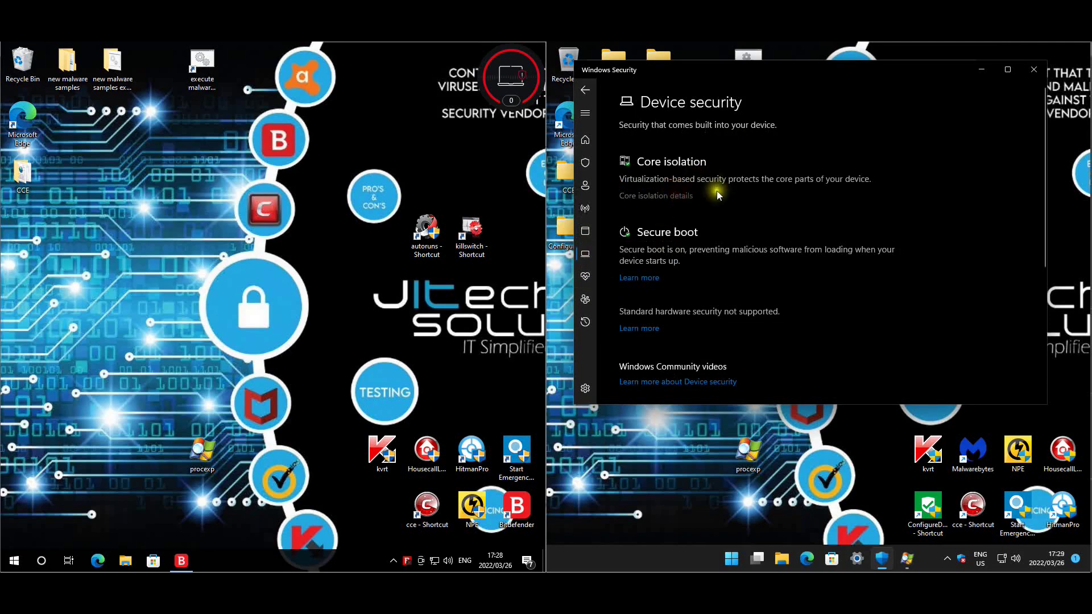
click(648, 198)
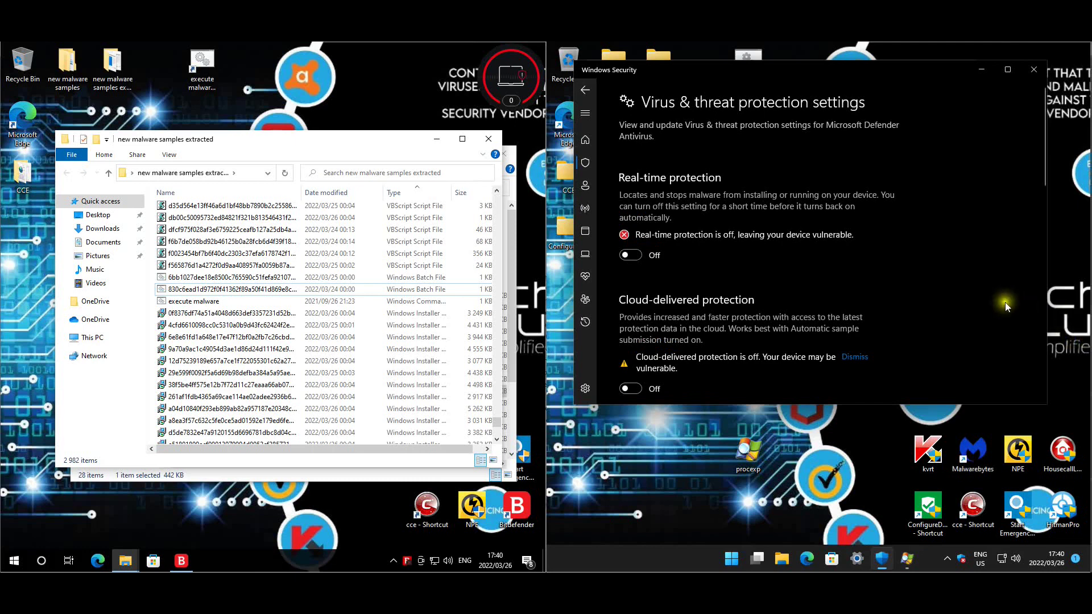
Browse the samples in the new malware samples extracted folder and close both open folder windows on the Bitdefender machine.
click(353, 126)
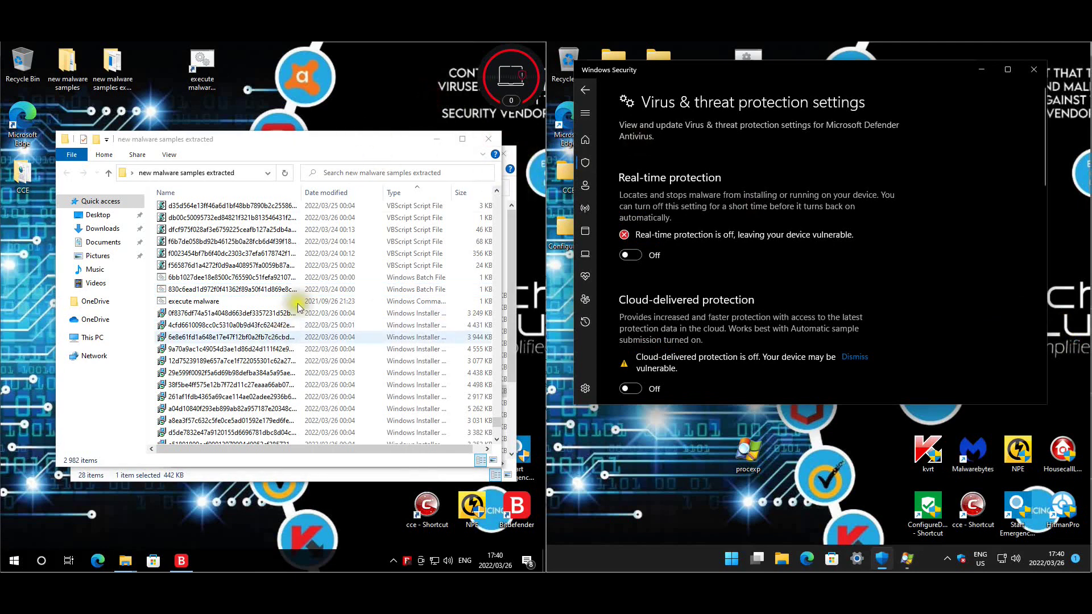
click(322, 398)
scroll(318, 392, up, 8)
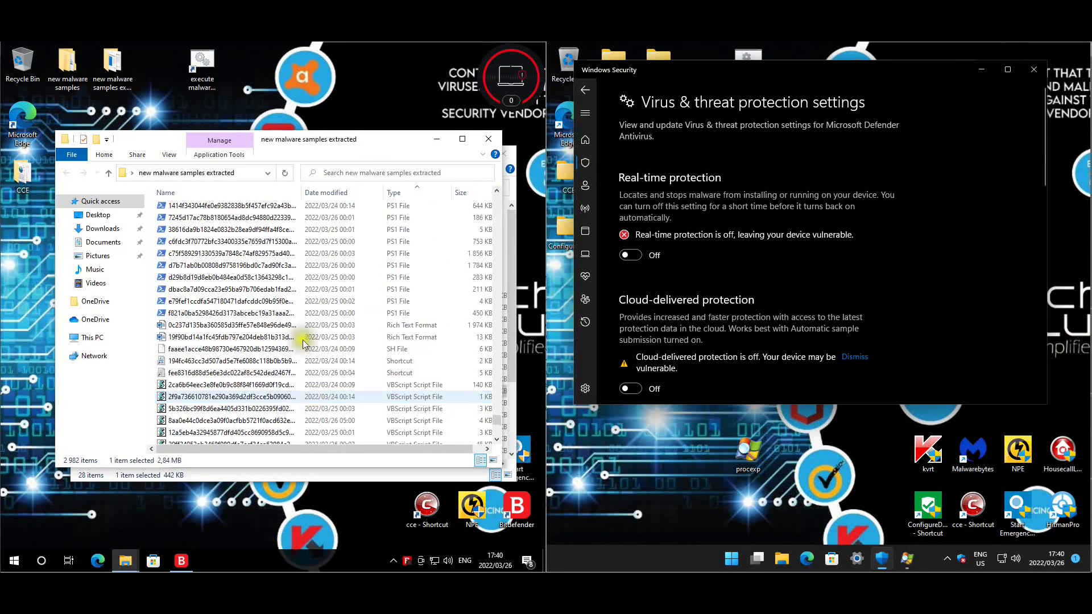
click(259, 290)
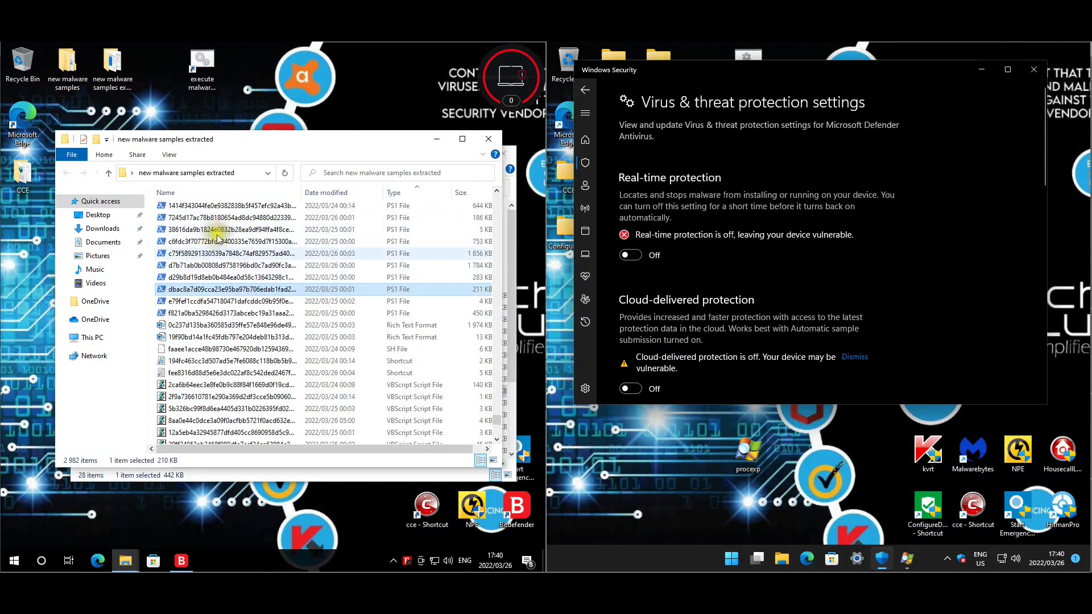
scroll(295, 253, up, 5)
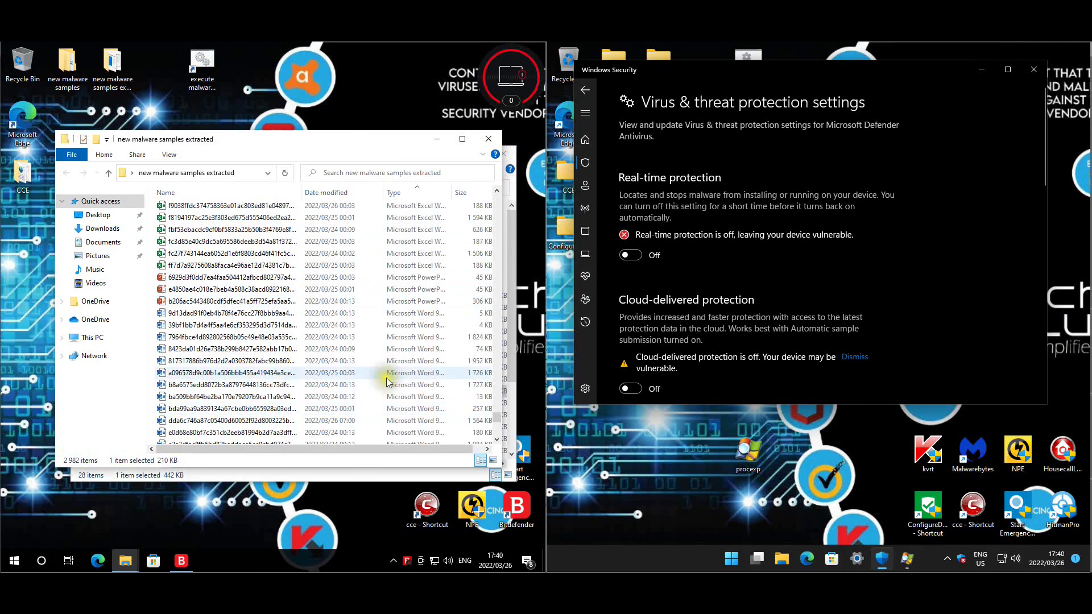
click(489, 141)
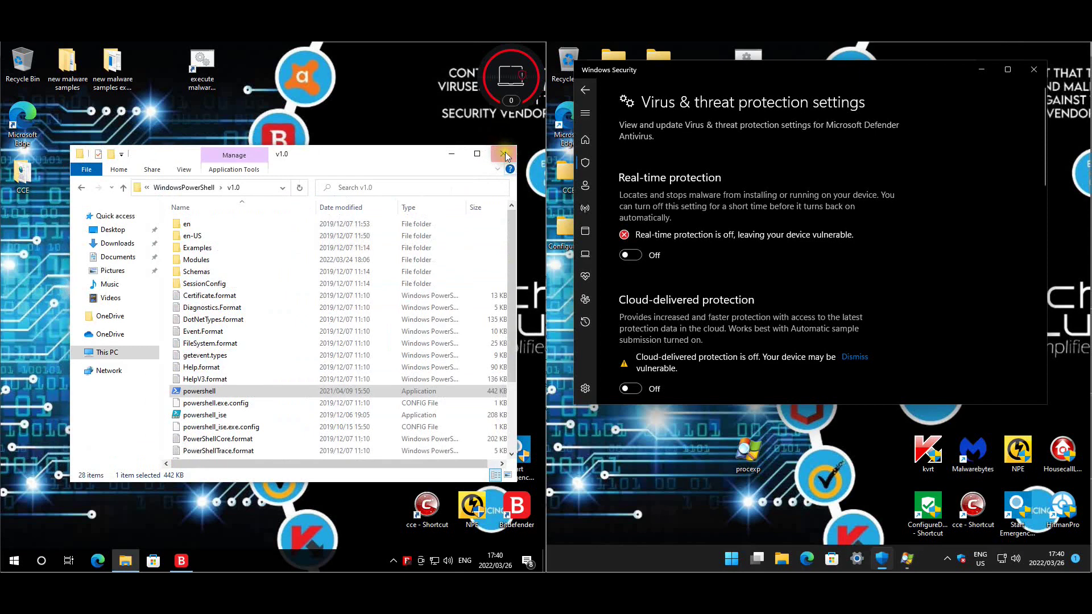
click(455, 149)
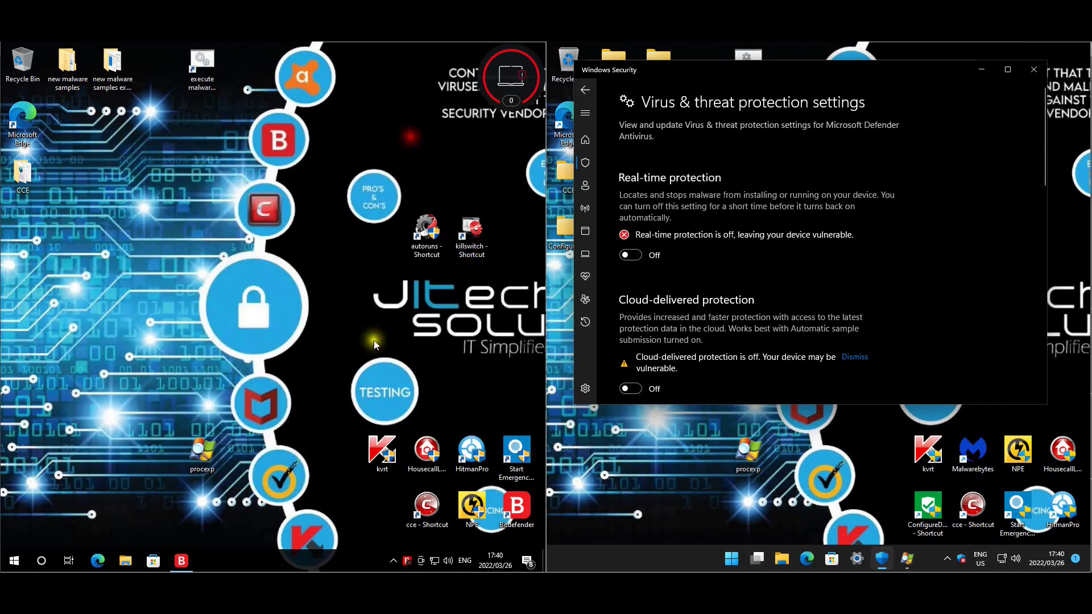
Run a Bitdefender update, open Protection updates in Windows Security, and close the finished Bitdefender update window.
right_click(407, 561)
click(434, 549)
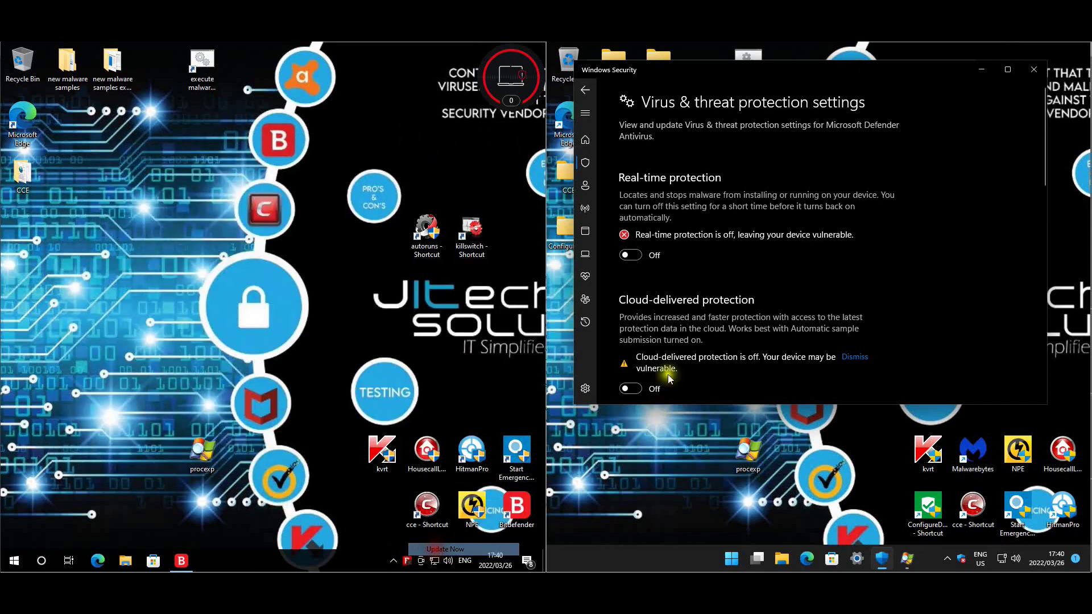
click(585, 163)
scroll(732, 308, down, 3)
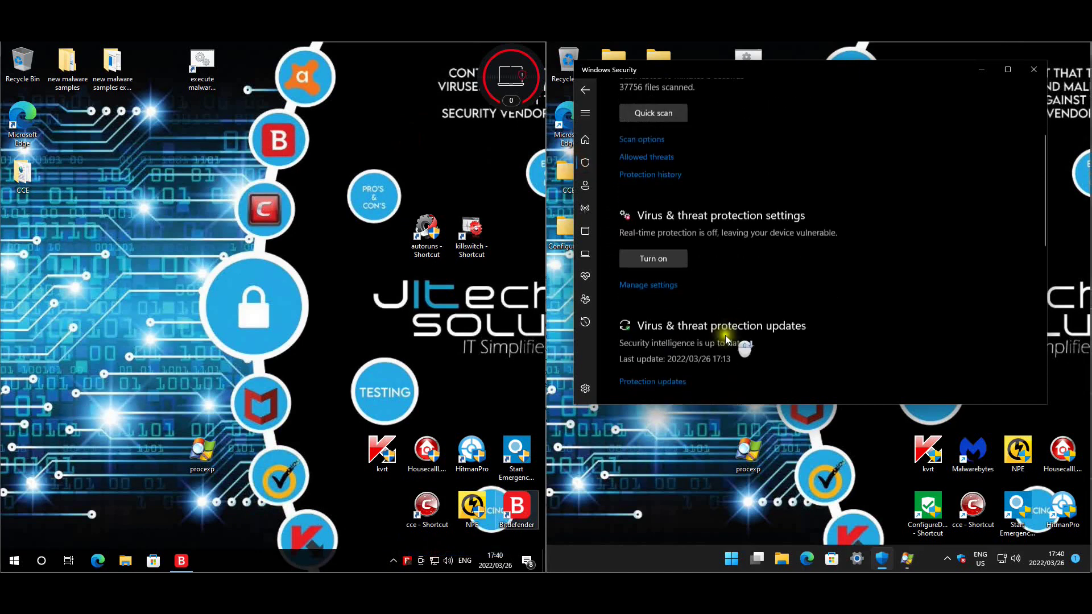
click(666, 376)
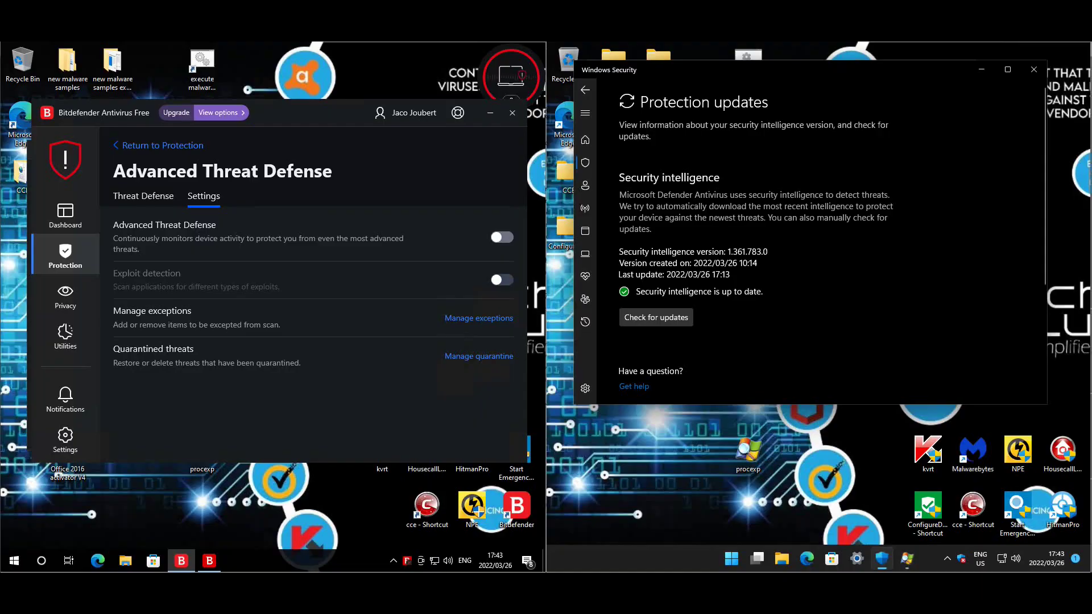
click(216, 561)
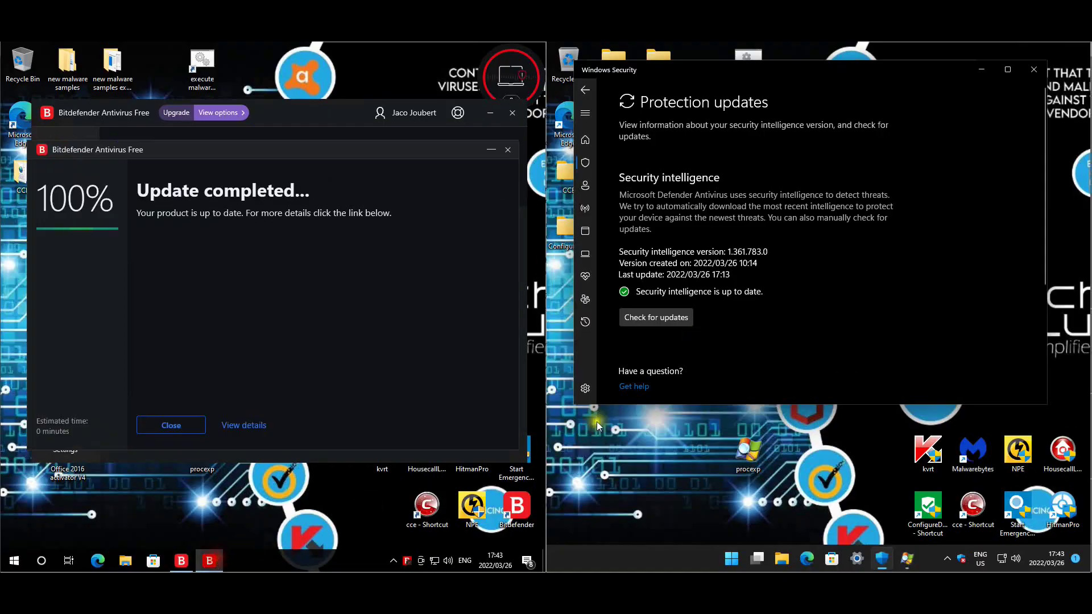
click(174, 423)
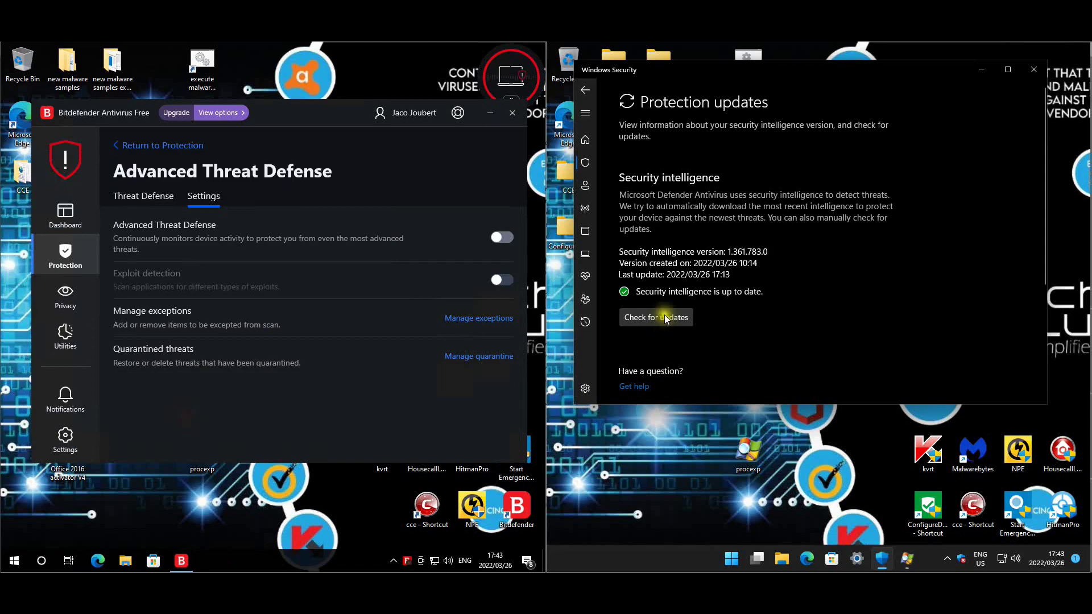
Turn on Advanced Threat Defense in Bitdefender and Cloud-delivered protection in Windows Security, allowing the changes.
click(586, 164)
scroll(654, 330, down, 3)
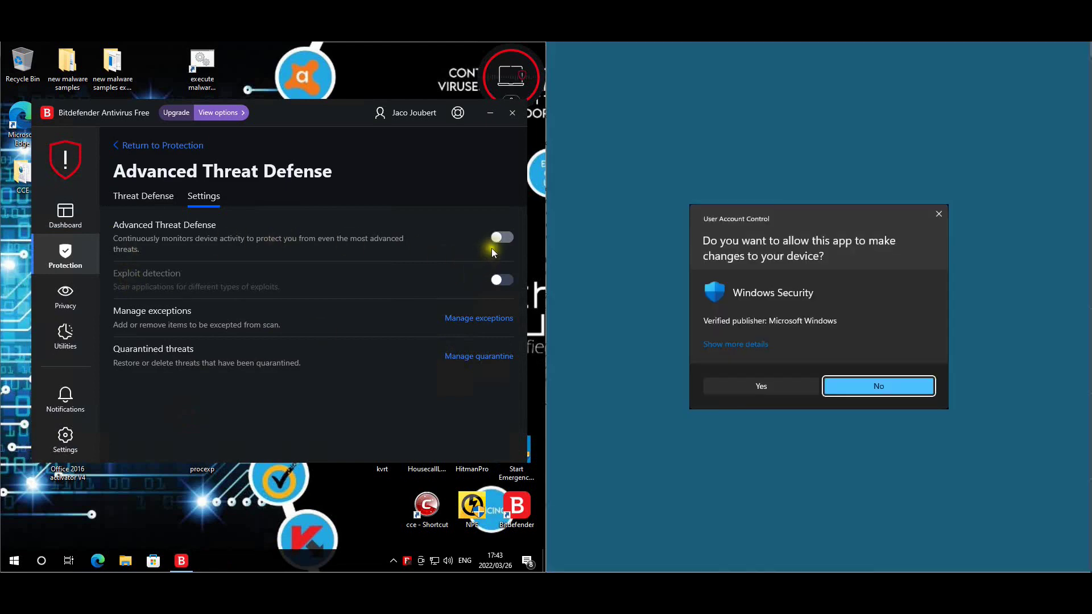
click(500, 239)
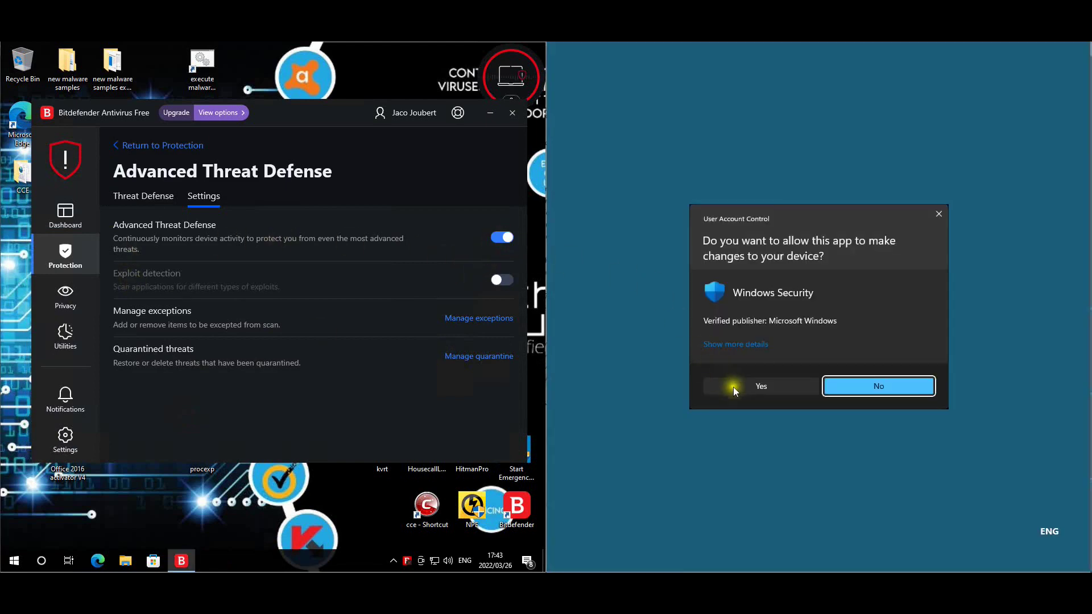
click(751, 382)
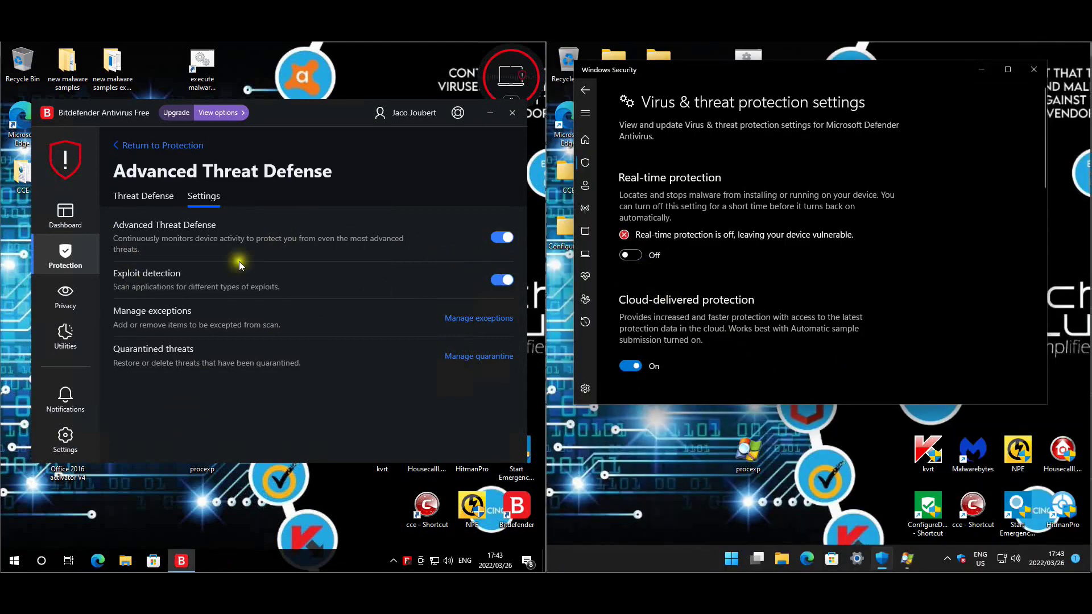
Turn on Bitdefender Shield in the advanced Antivirus settings and Real-time protection in Windows Security, allowing the changes.
click(165, 199)
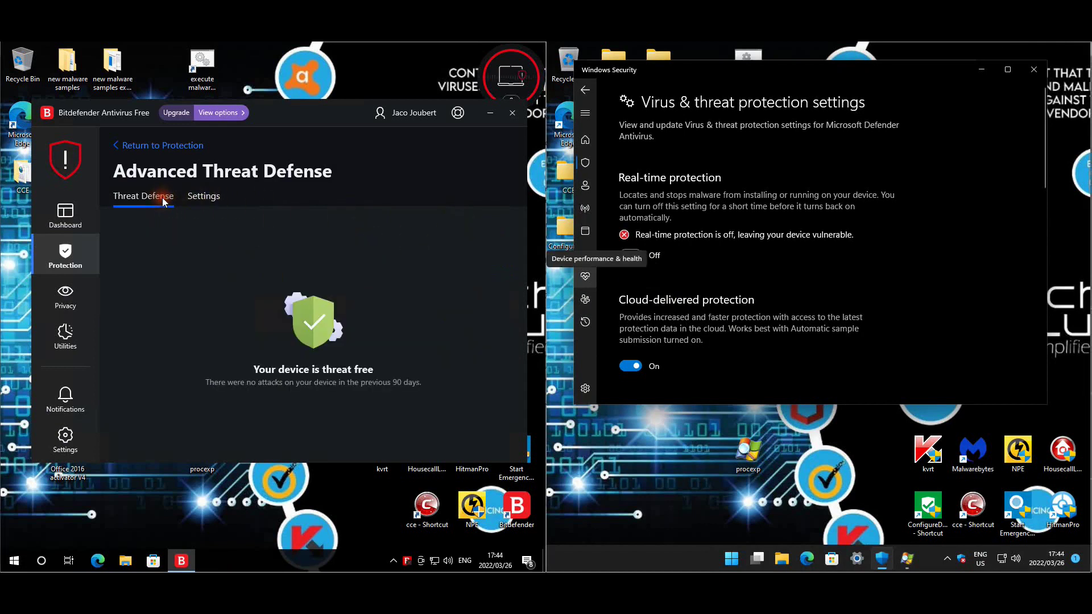
click(133, 147)
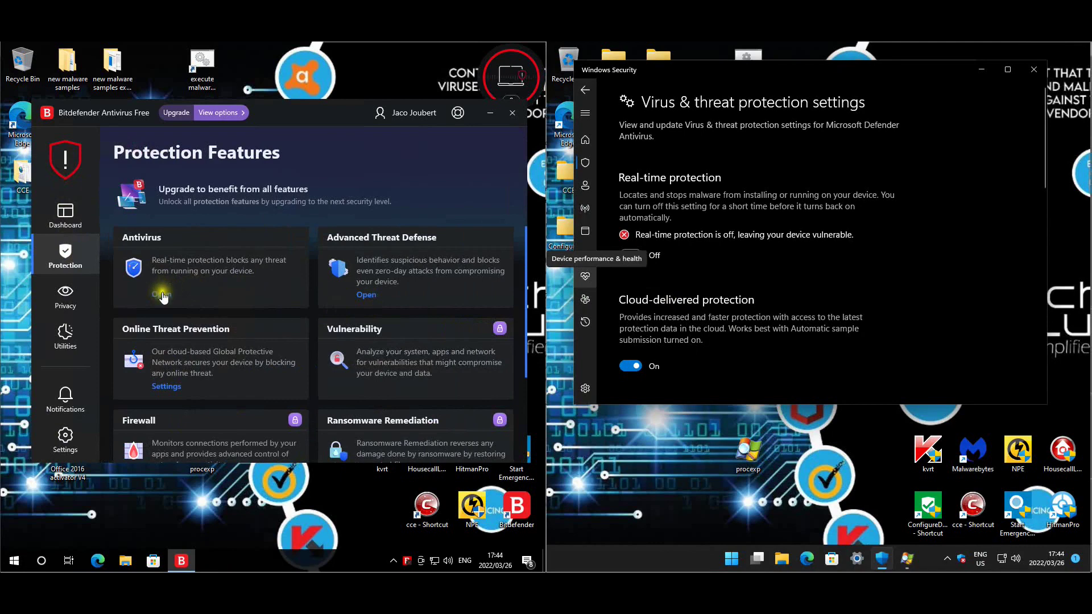
click(162, 294)
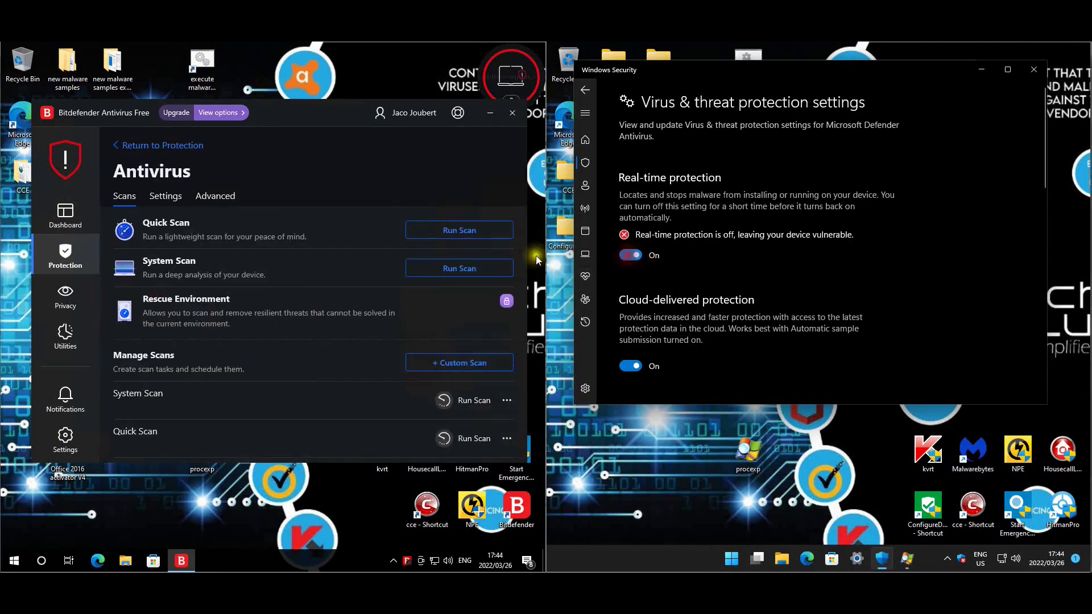
click(215, 196)
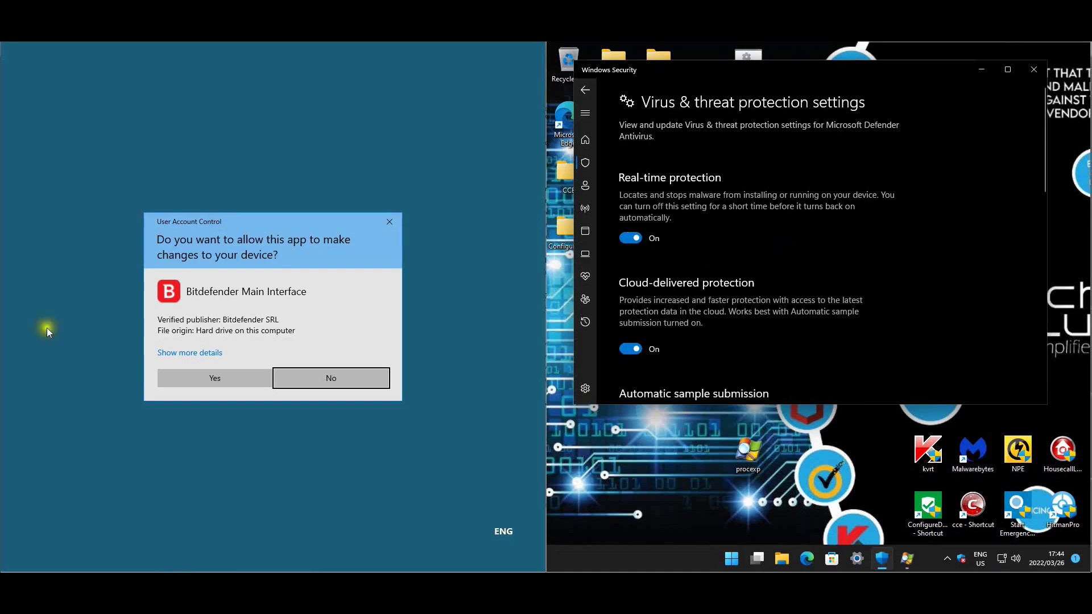
click(223, 384)
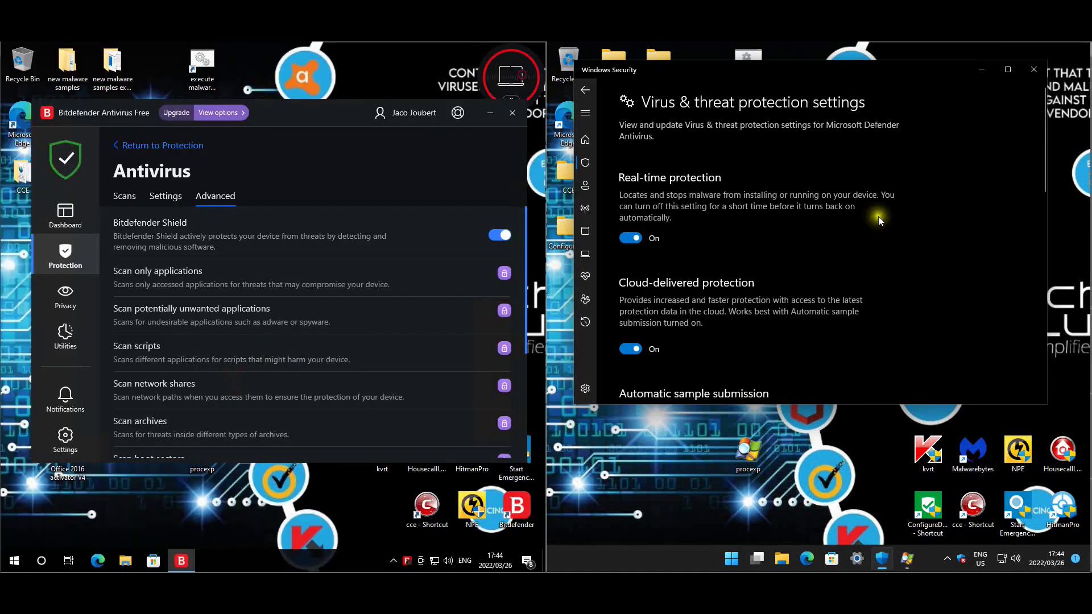
Return to Bitdefender's Protection Features and check the Virus & threat protection overview and security status on the Defender machine.
click(151, 149)
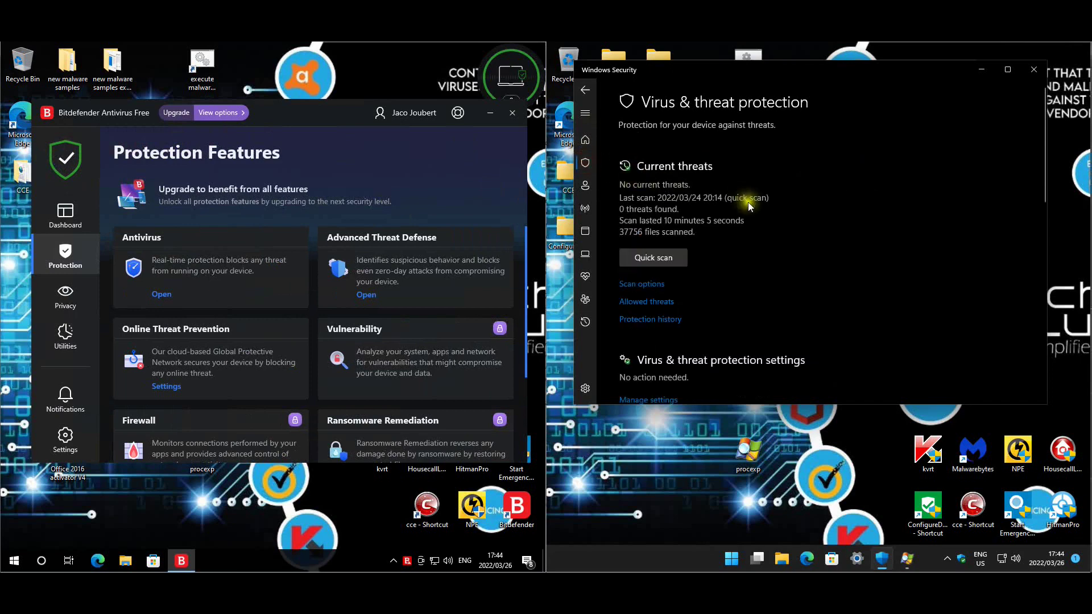
scroll(838, 251, down, 2)
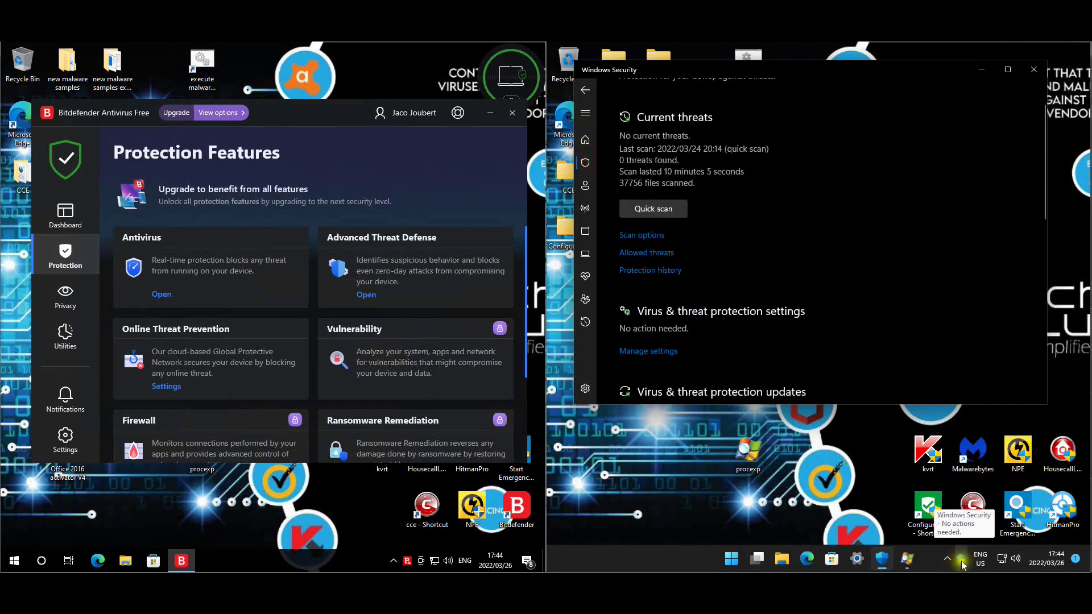
click(876, 475)
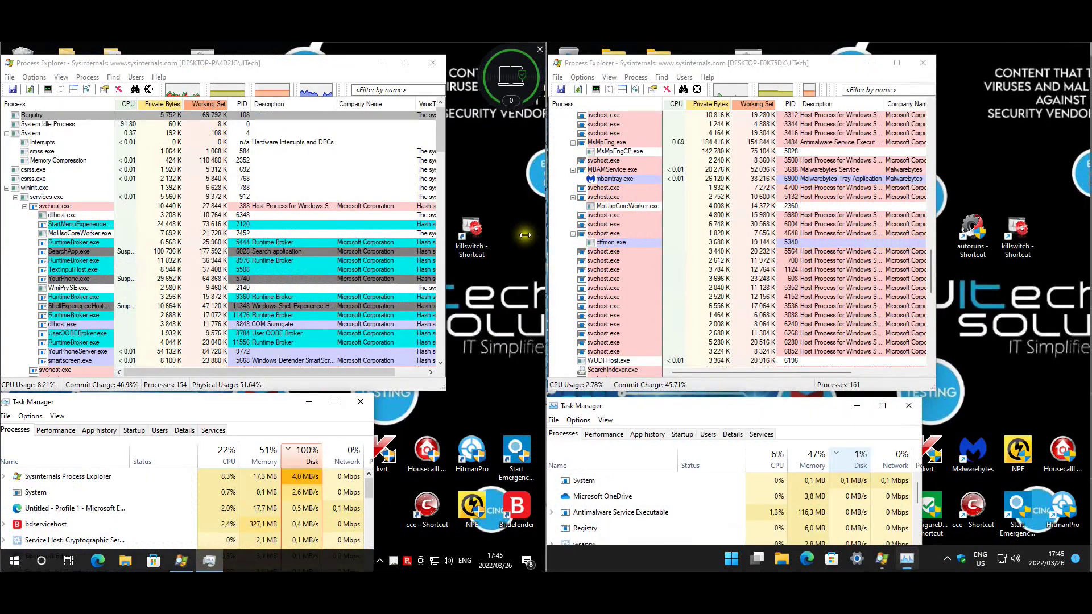
Check the Process Explorer options on both machines and choose Submit Unknown Executables for VirusTotal.com on the Defender machine.
click(34, 77)
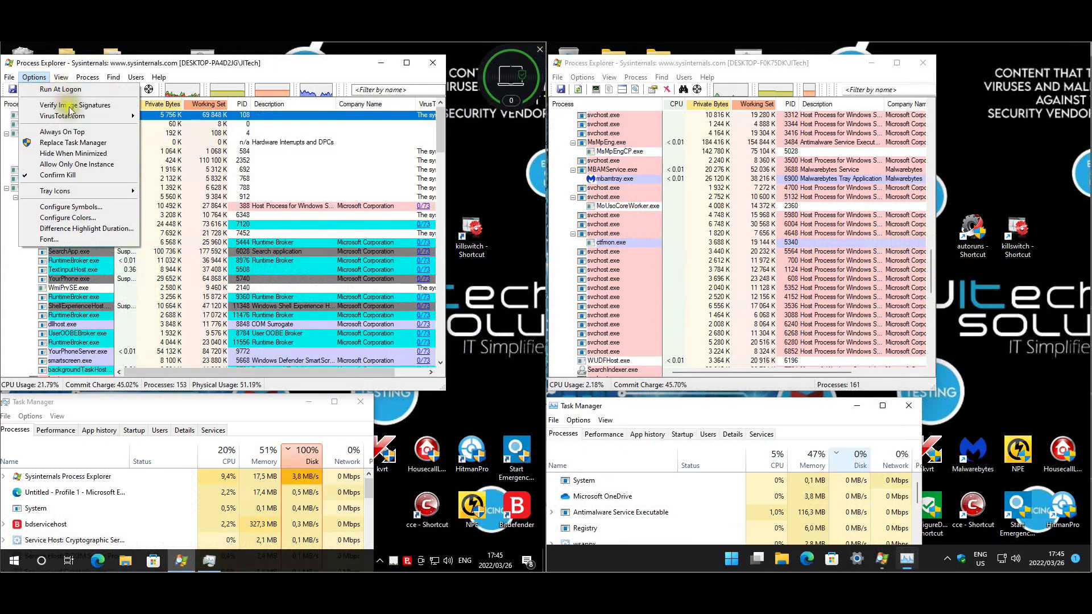
click(61, 77)
click(34, 77)
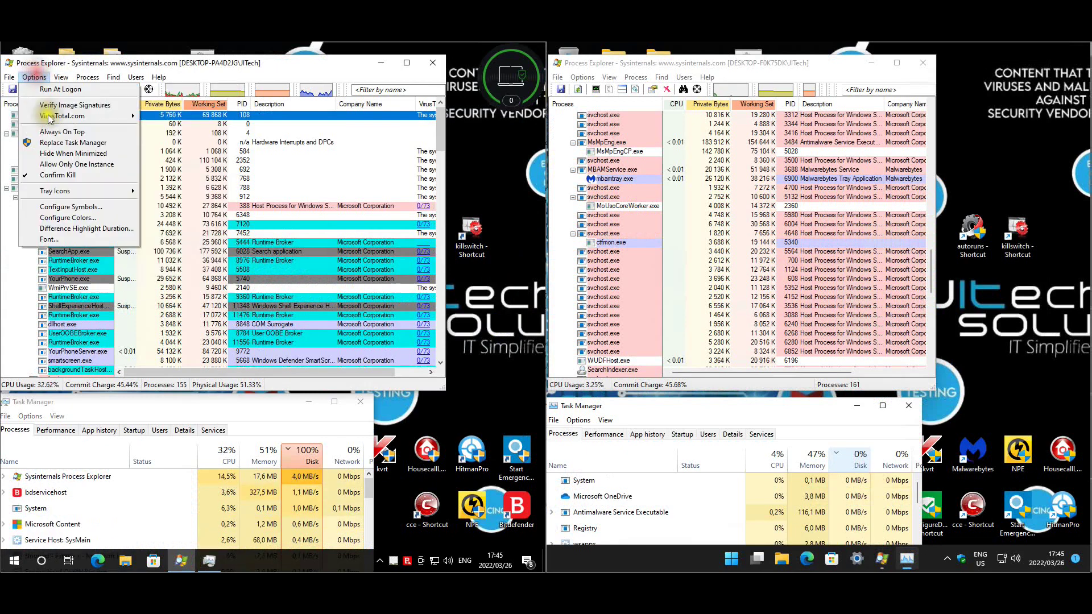
click(595, 90)
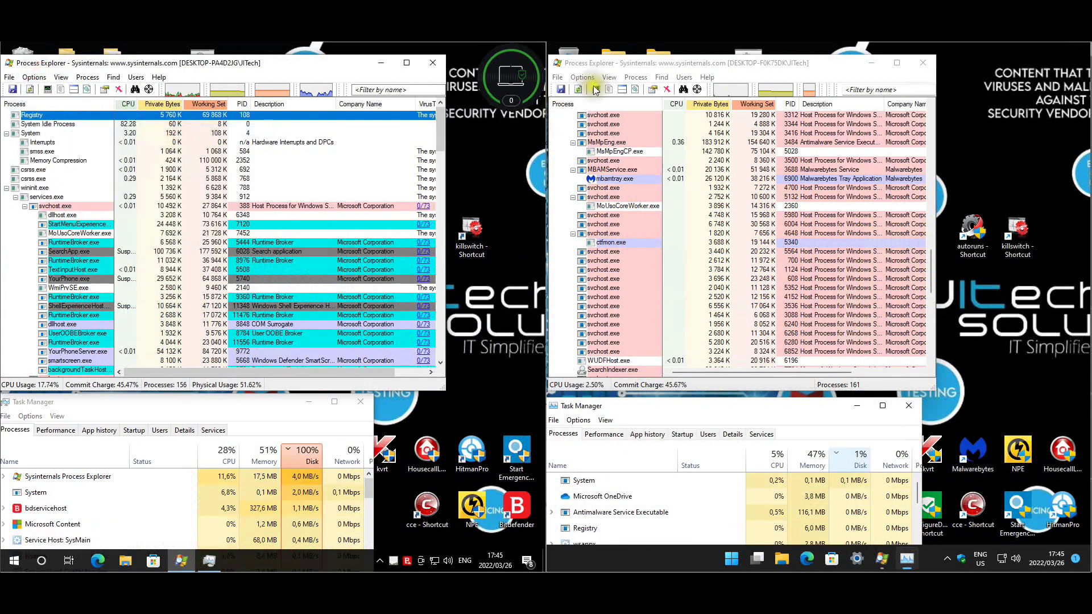
click(582, 77)
mouse_move(654, 116)
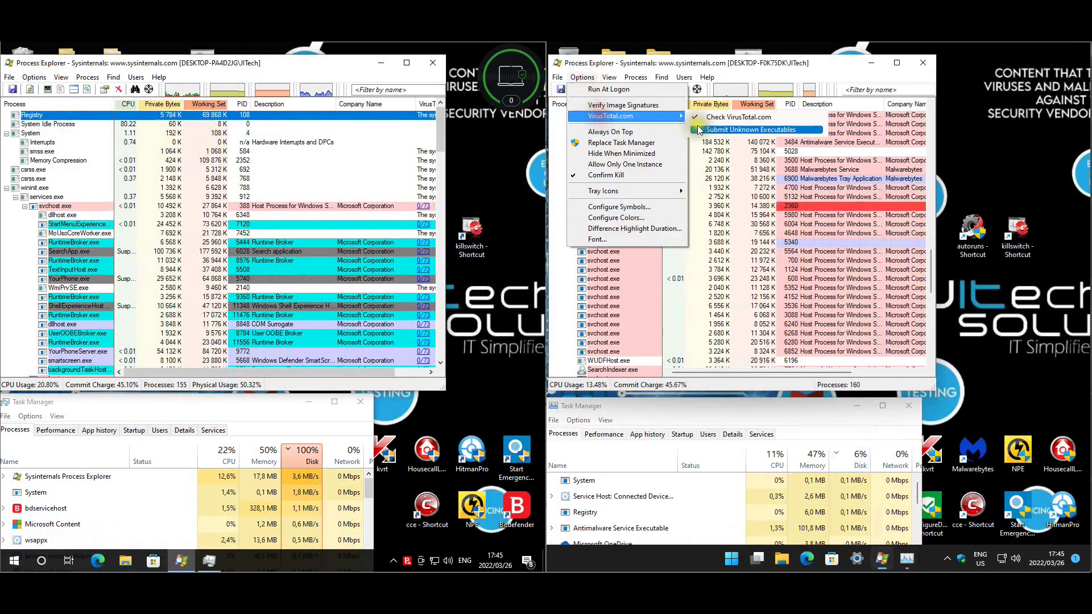
click(699, 130)
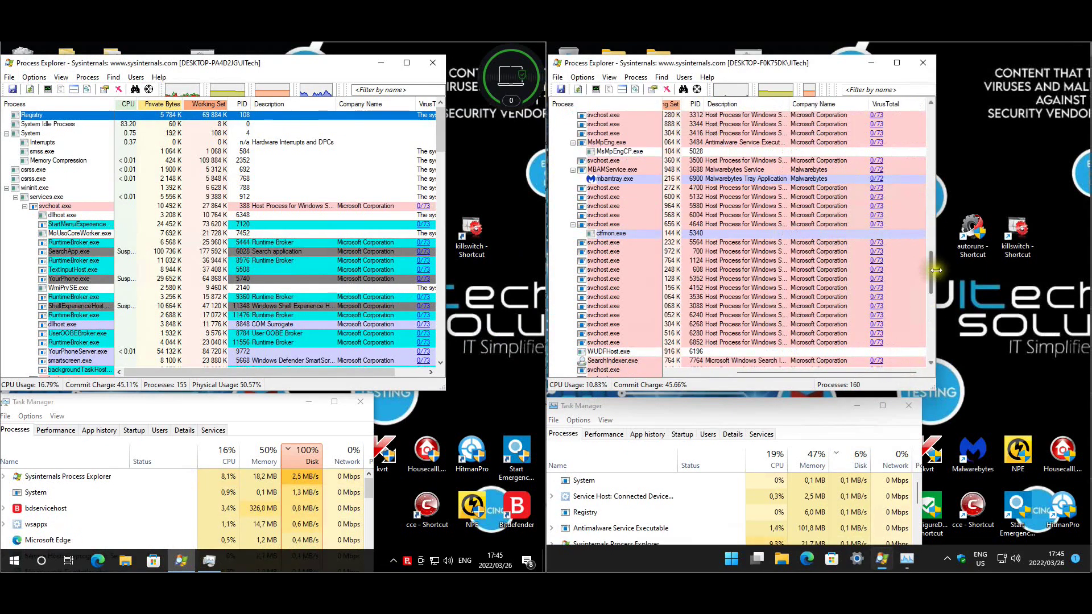
Examine the running processes and their VirusTotal ratings in Process Explorer on both machines, including the antivirus services.
drag(930, 272, 938, 246)
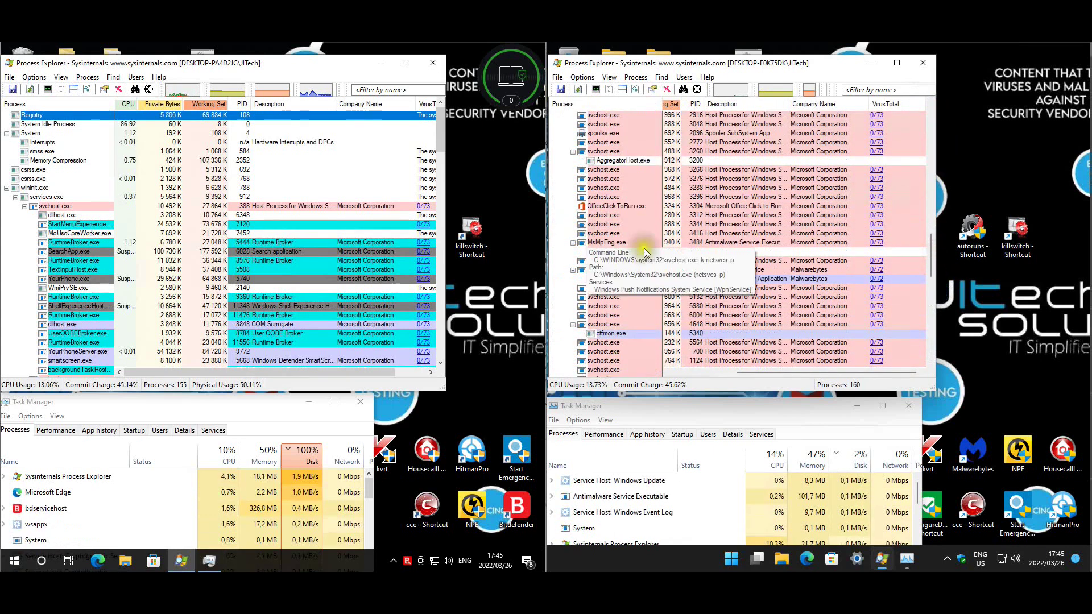
click(411, 371)
click(438, 237)
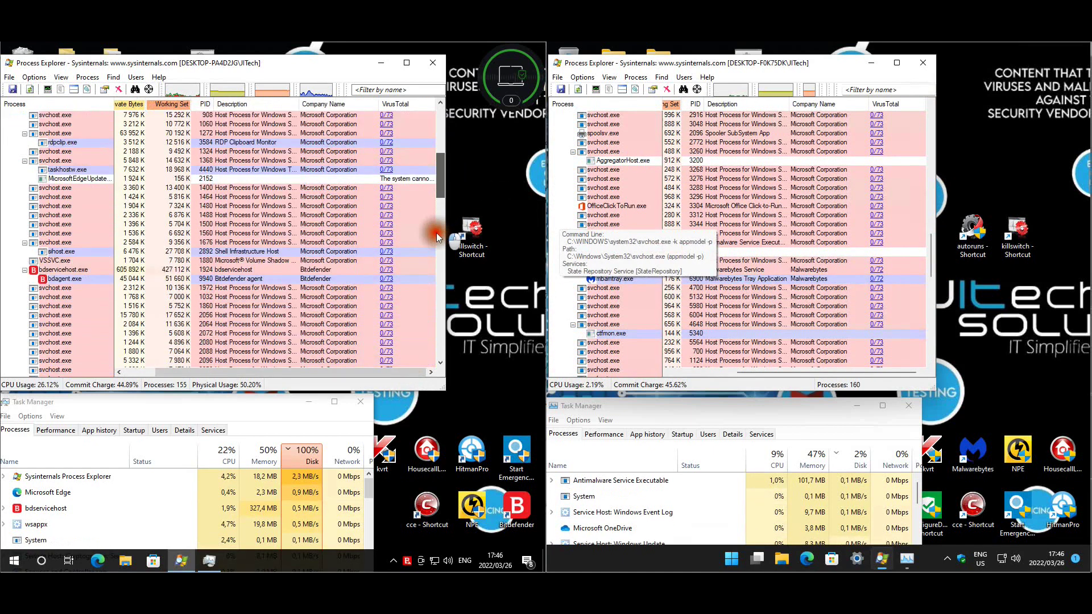
click(438, 305)
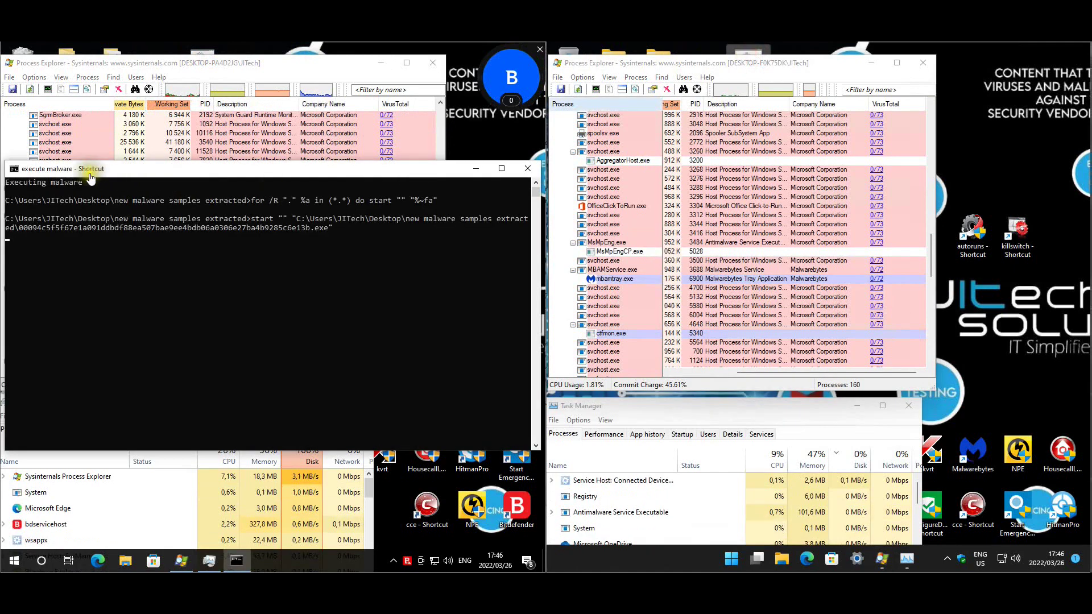
Run the execute malware shortcut on both machines and move its console windows clear of the Process Explorer lists.
drag(90, 170, 1026, 90)
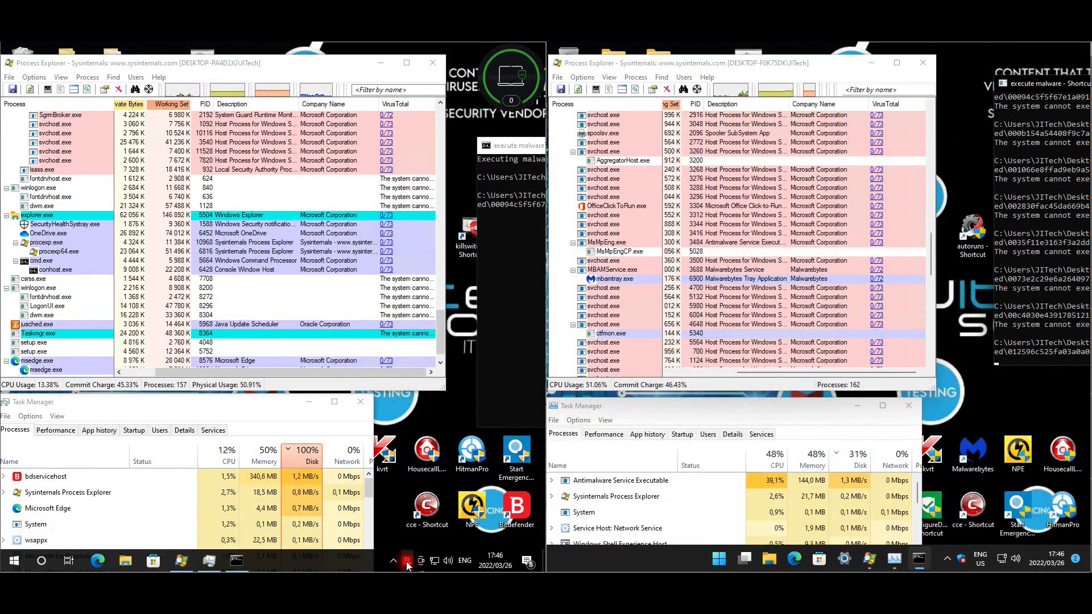
Examine the running processes and their VirusTotal ratings in Process Explorer on the Bitdefender machine.
scroll(323, 299, up, 1)
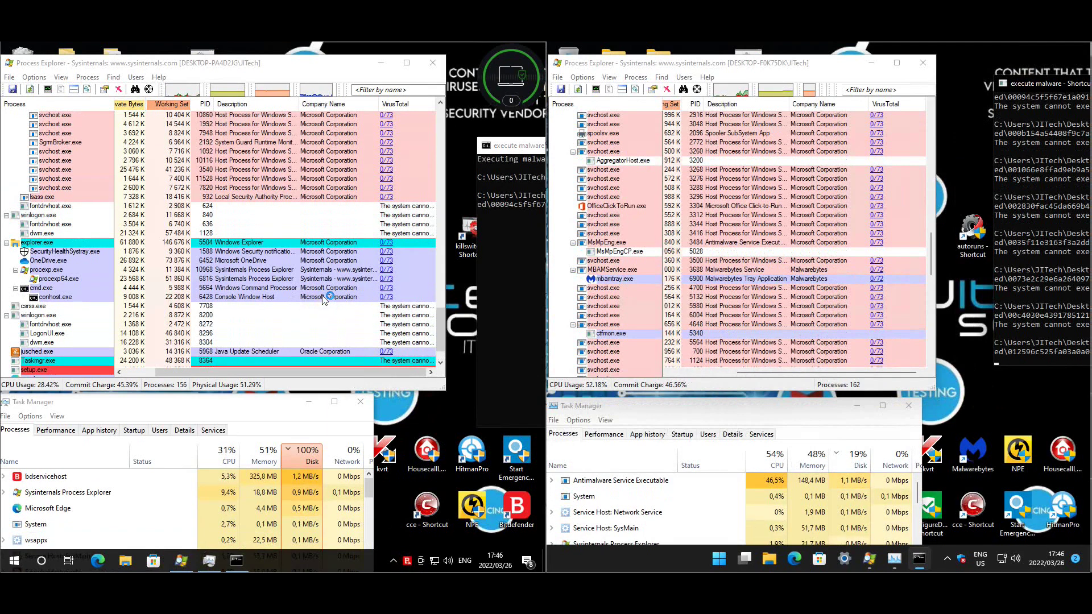
scroll(307, 293, down, 1)
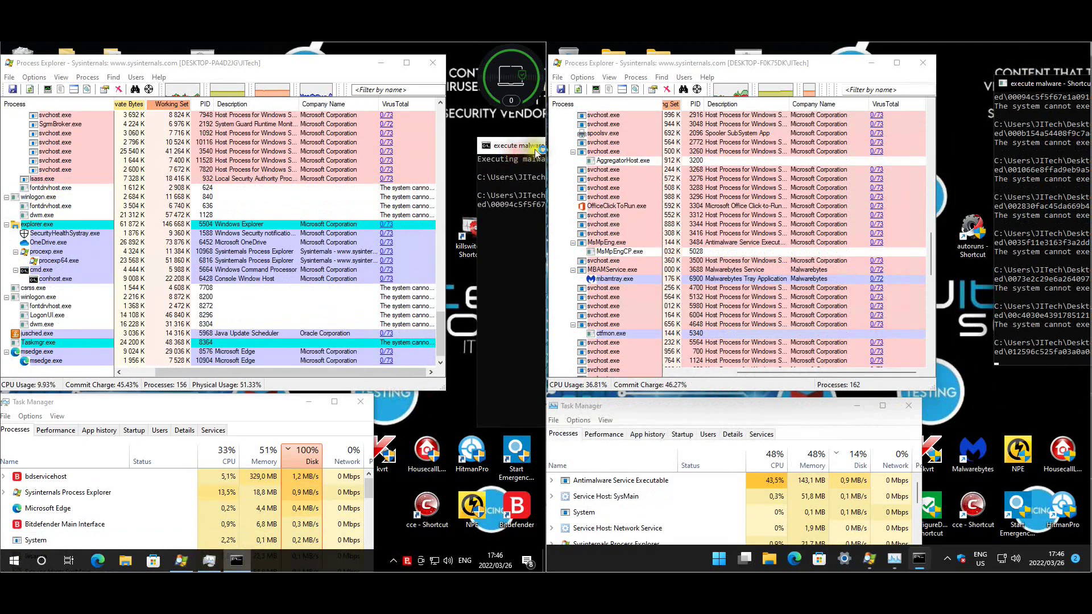
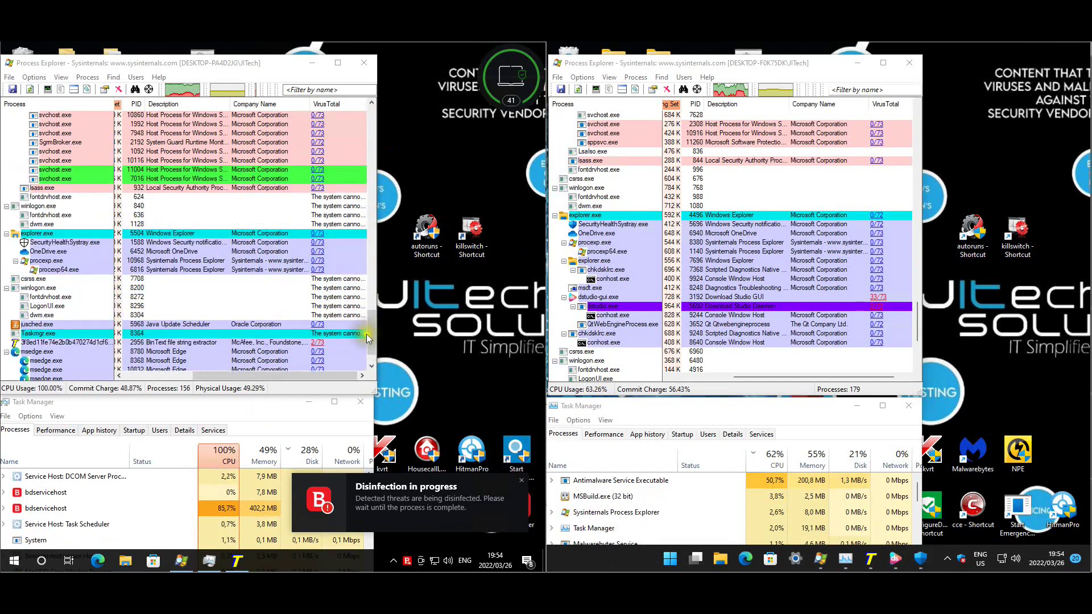
drag(374, 333, 375, 343)
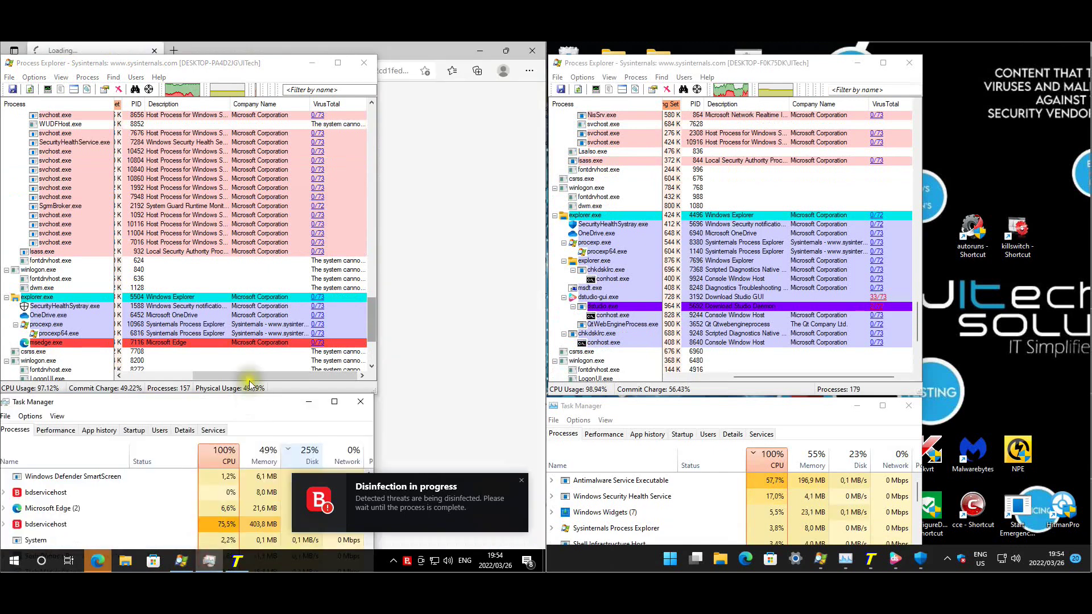
Inspect the httpshelper.dll startup entry and its file properties in the Bitdefender machine's Task Manager, and close both windows.
click(135, 430)
drag(221, 402, 261, 268)
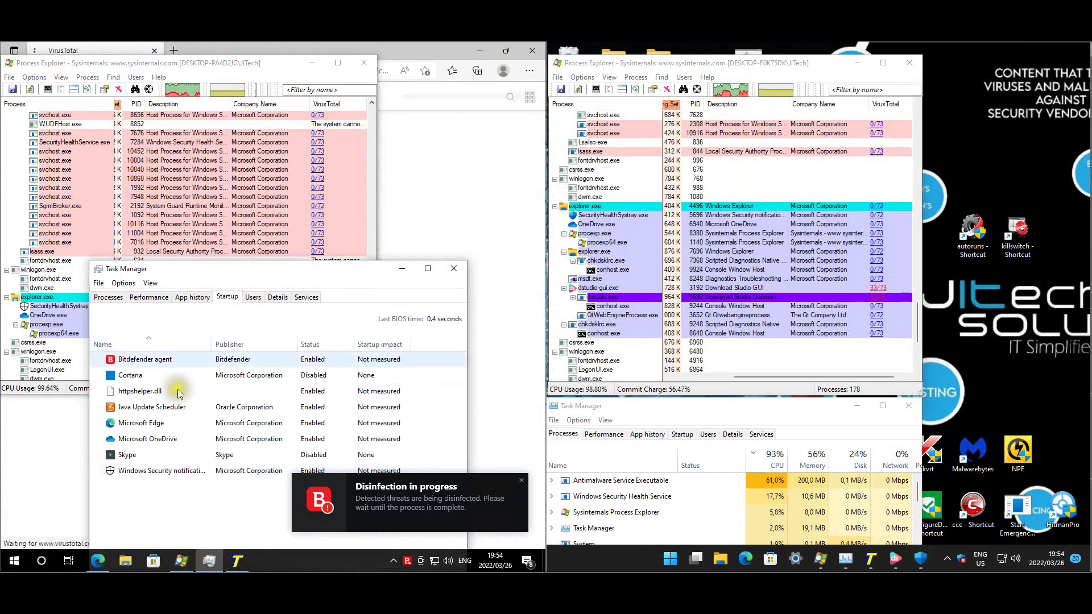
click(229, 274)
drag(229, 274, 246, 201)
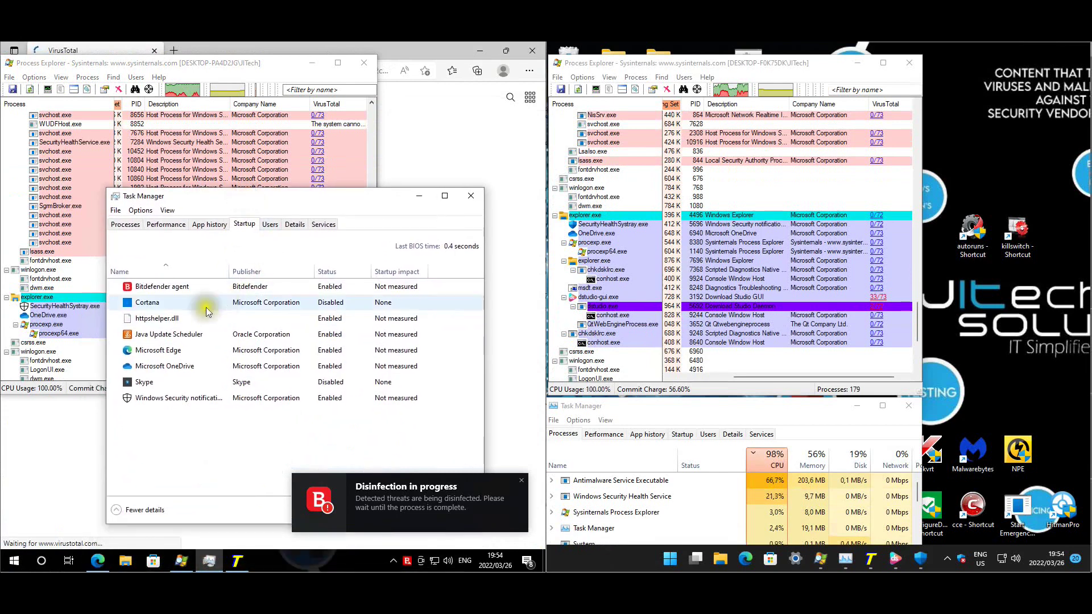
click(171, 318)
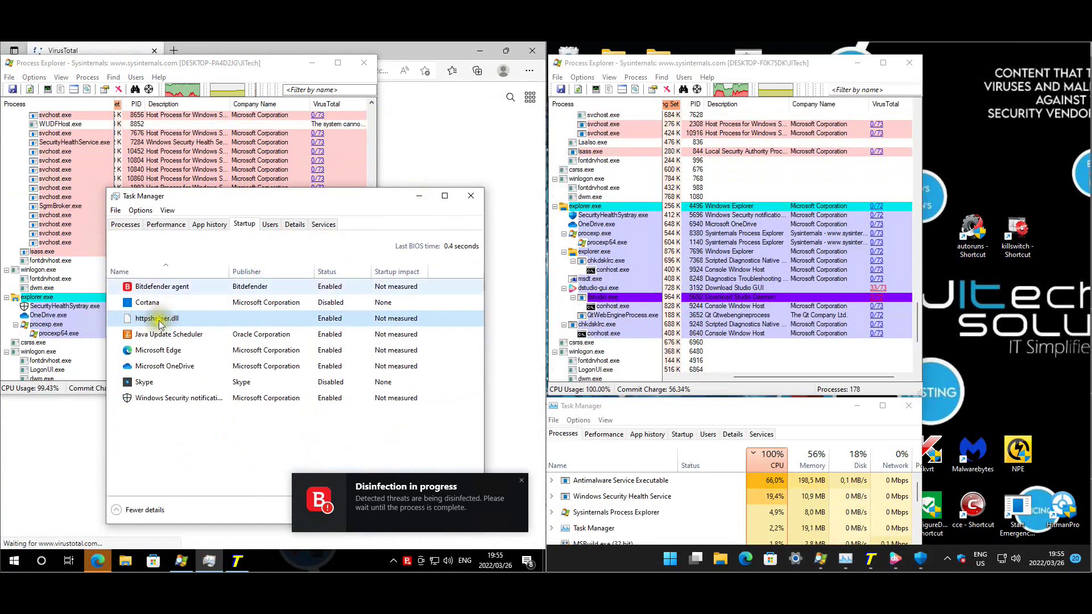
right_click(174, 322)
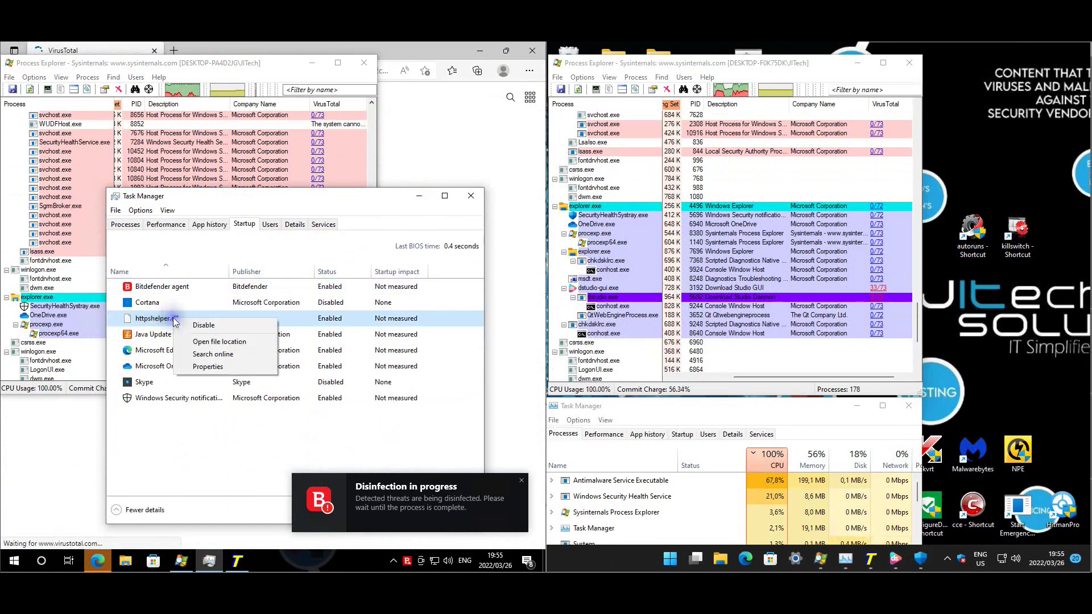
click(203, 354)
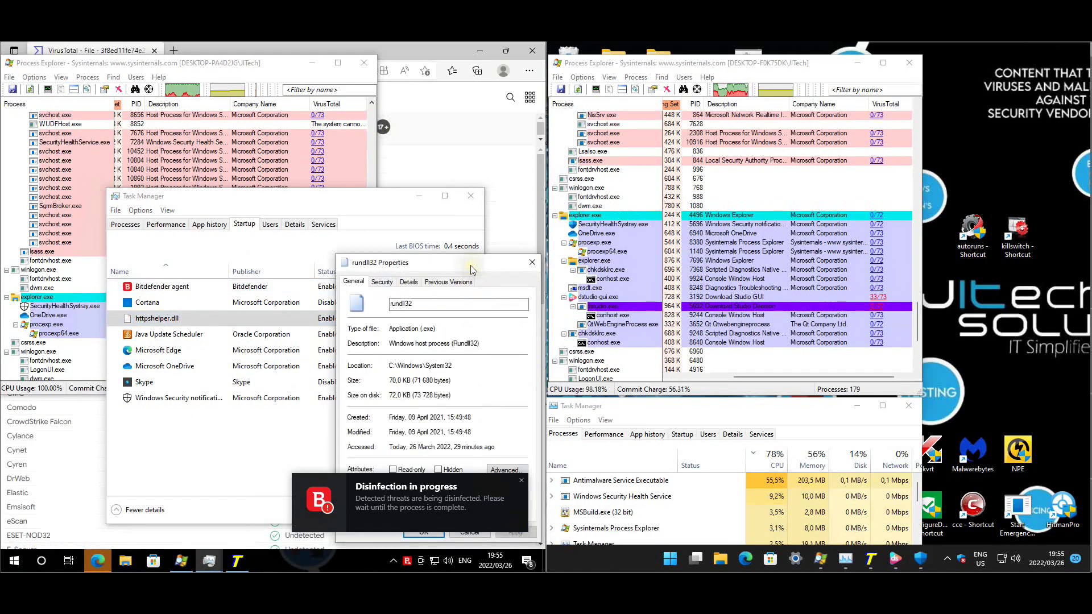
click(529, 263)
click(471, 196)
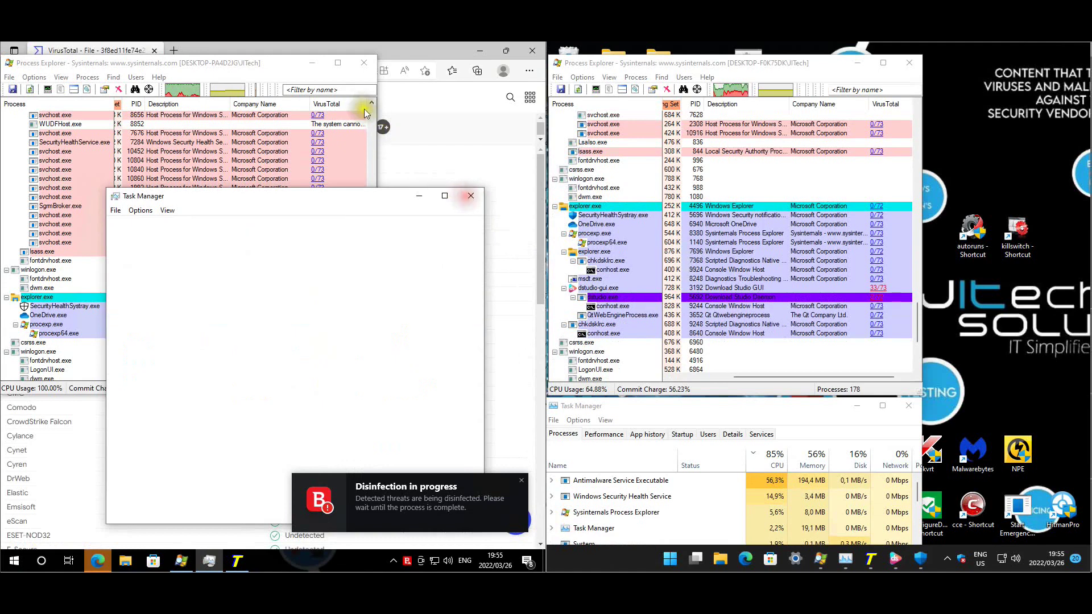
Check the flagged file's VirusTotal detection report on the Bitdefender machine, then close the browser and Process Explorer.
click(364, 62)
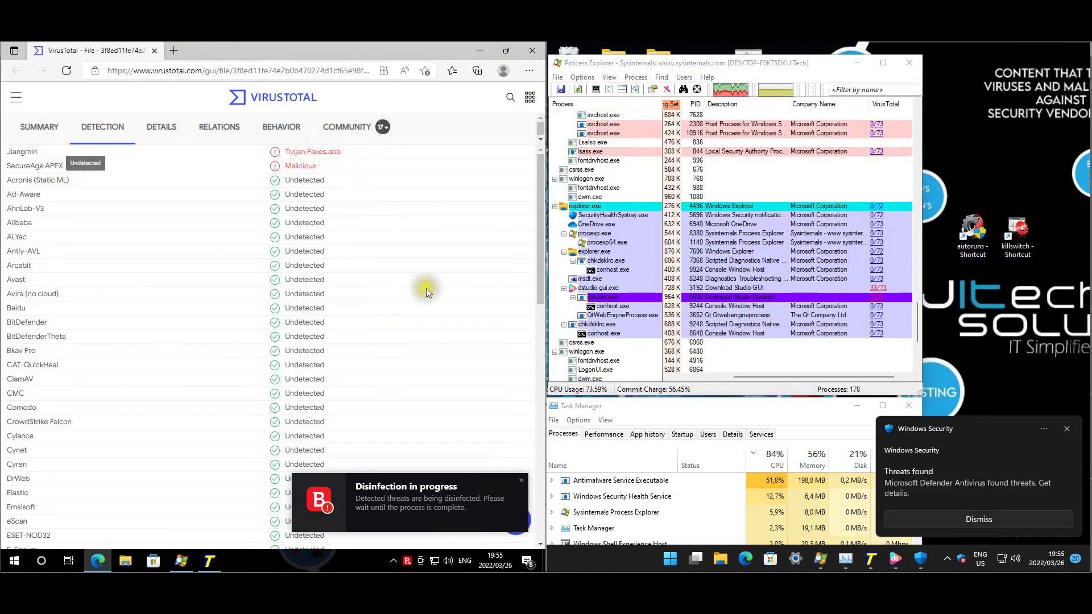
click(518, 51)
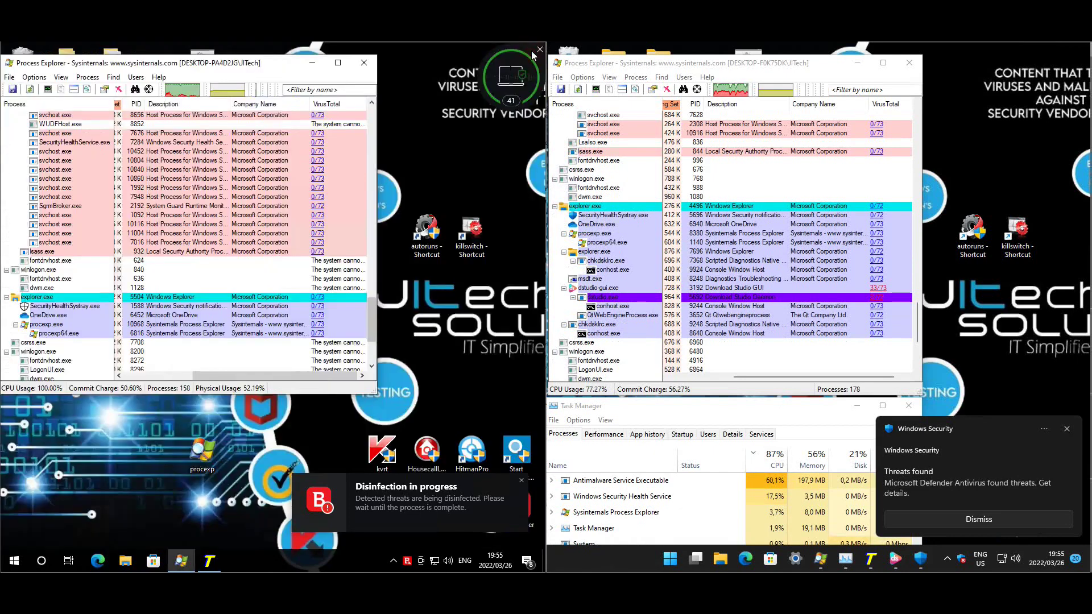
click(364, 63)
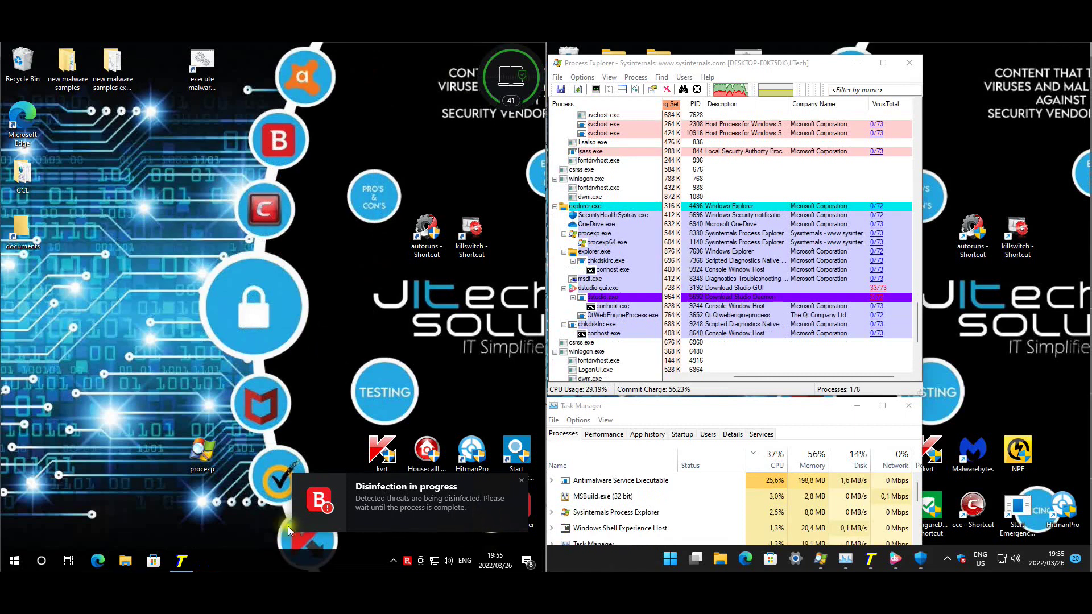
Bring up the BinText window on the Bitdefender machine and close it.
click(188, 556)
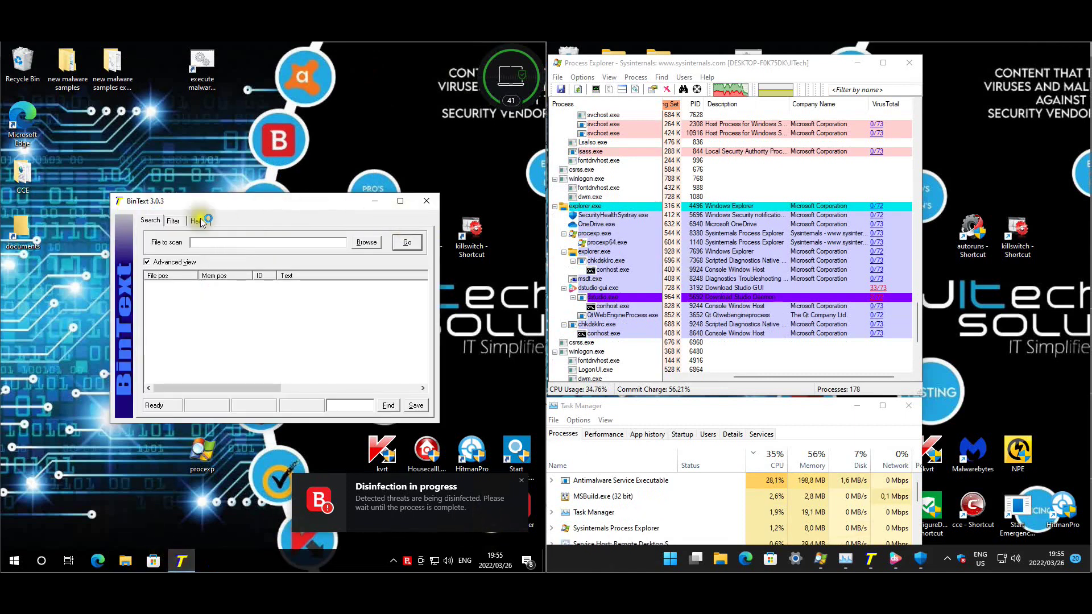
click(427, 202)
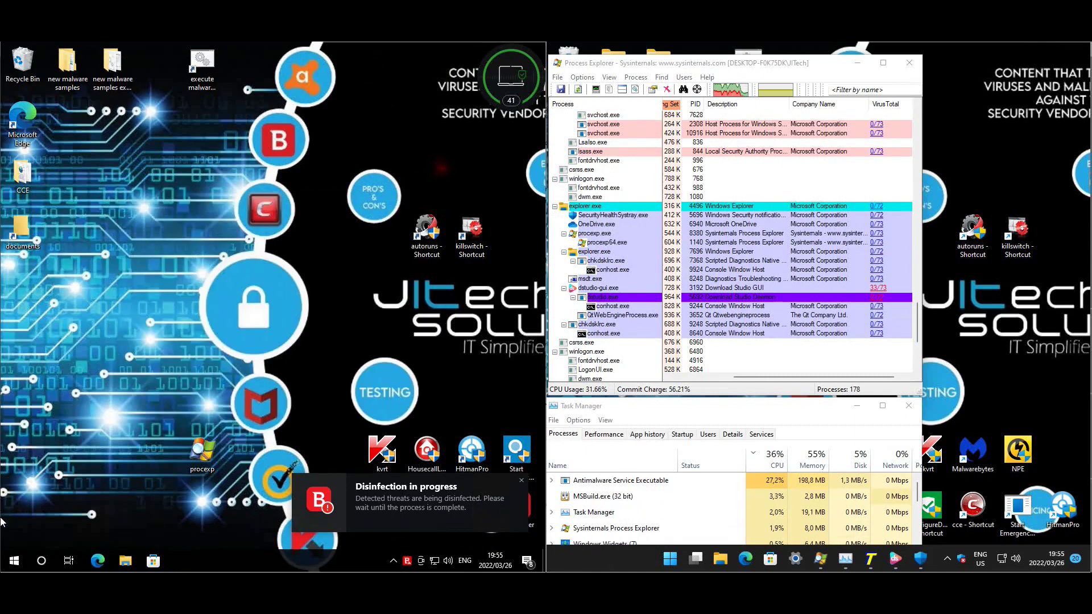
right_click(20, 563)
click(341, 347)
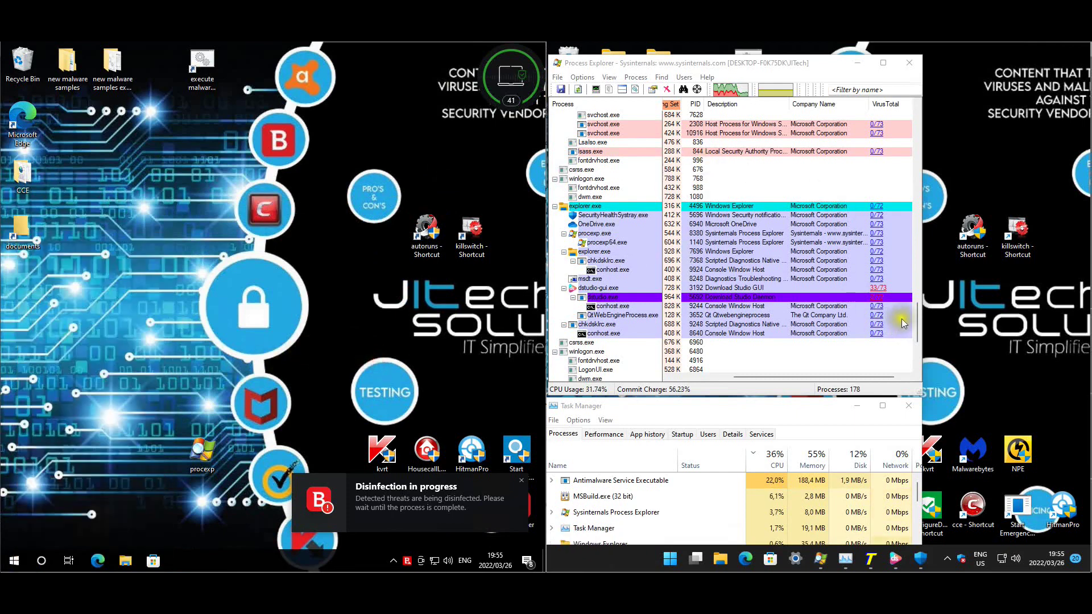
Check the end of the Defender machine's process list and clear the BinText and Download Studio windows from its taskbar.
drag(916, 324, 916, 353)
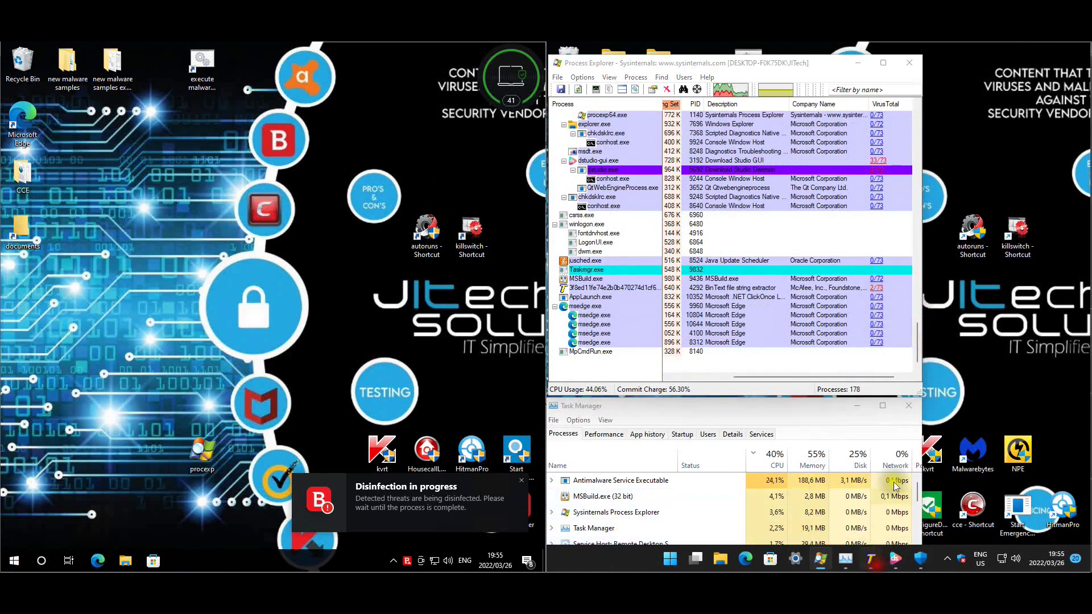
click(874, 555)
click(975, 200)
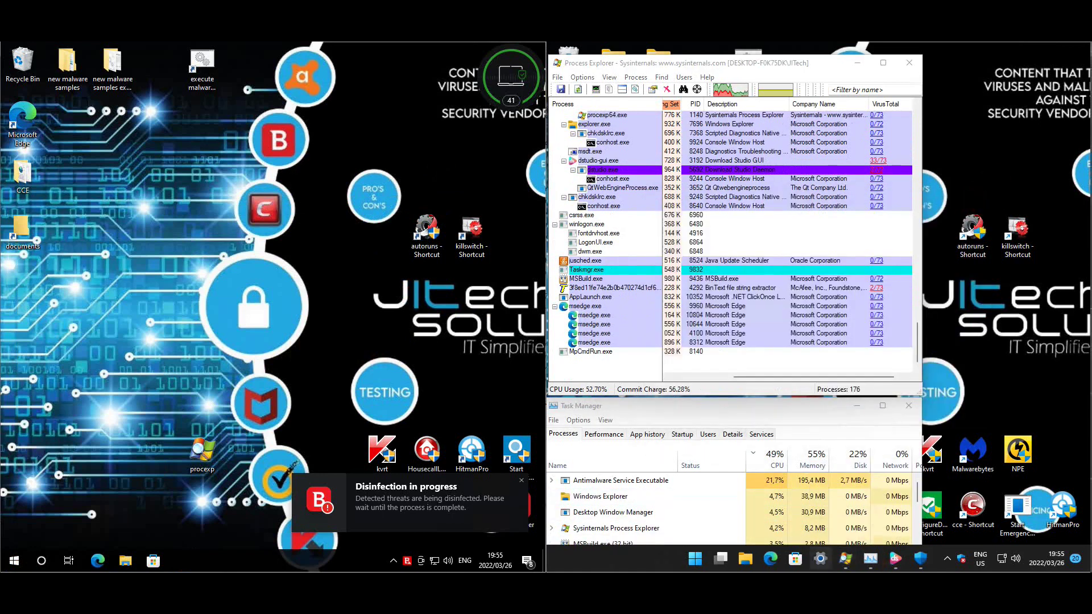
click(896, 559)
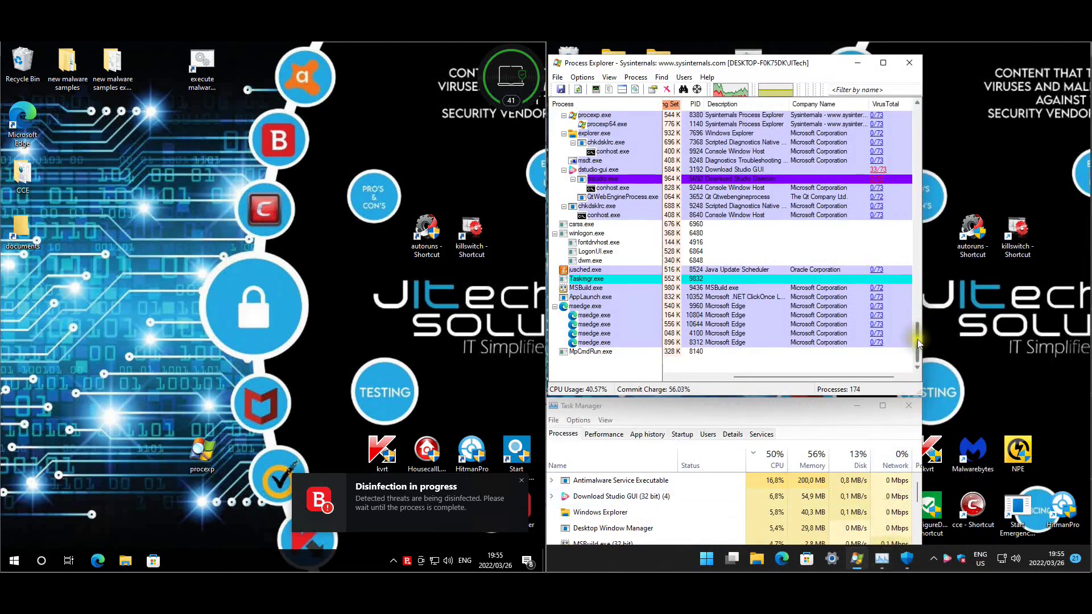
Review the remaining processes in Process Explorer on the Defender machine and close it.
scroll(918, 330, up, 2)
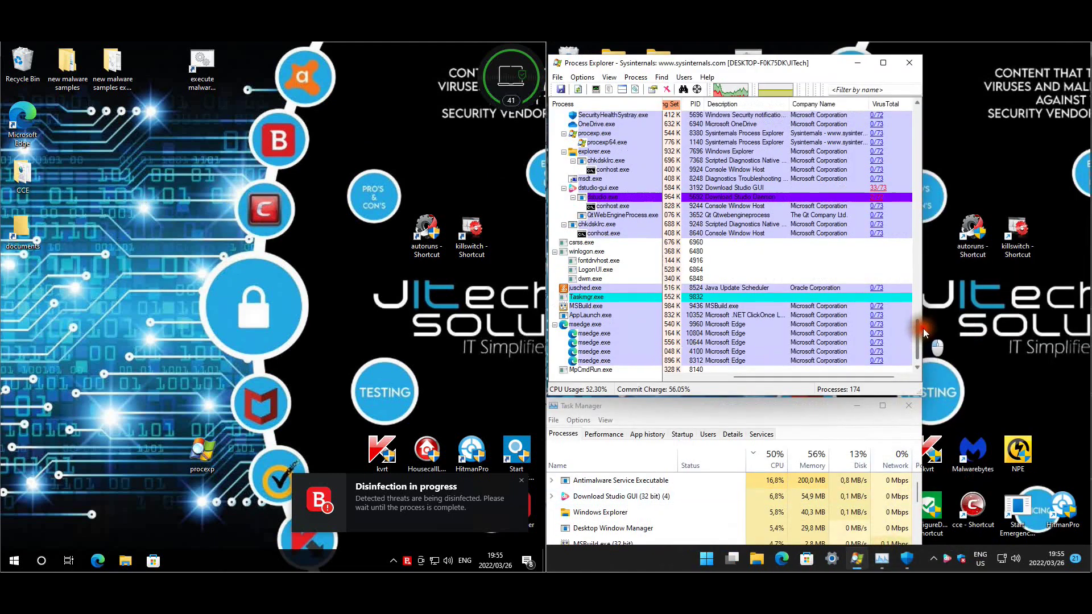
scroll(924, 332, up, 2)
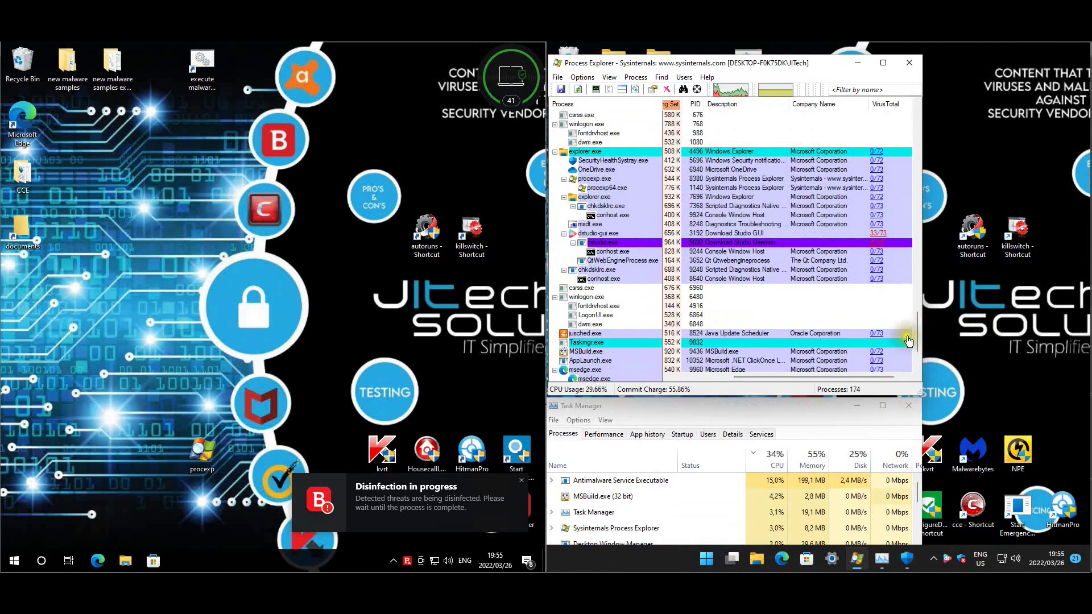
drag(917, 332, 908, 93)
click(909, 62)
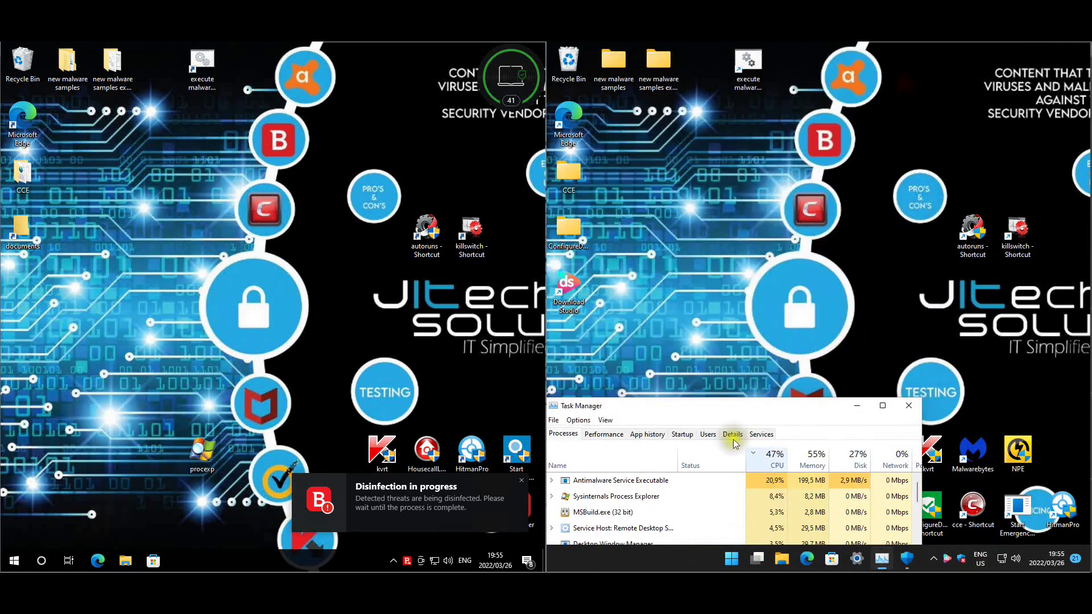
Review the startup entries, including 2022StandardEvaluation and Program, in the Defender machine's Task Manager, close it and open Windows Security.
drag(764, 408, 859, 159)
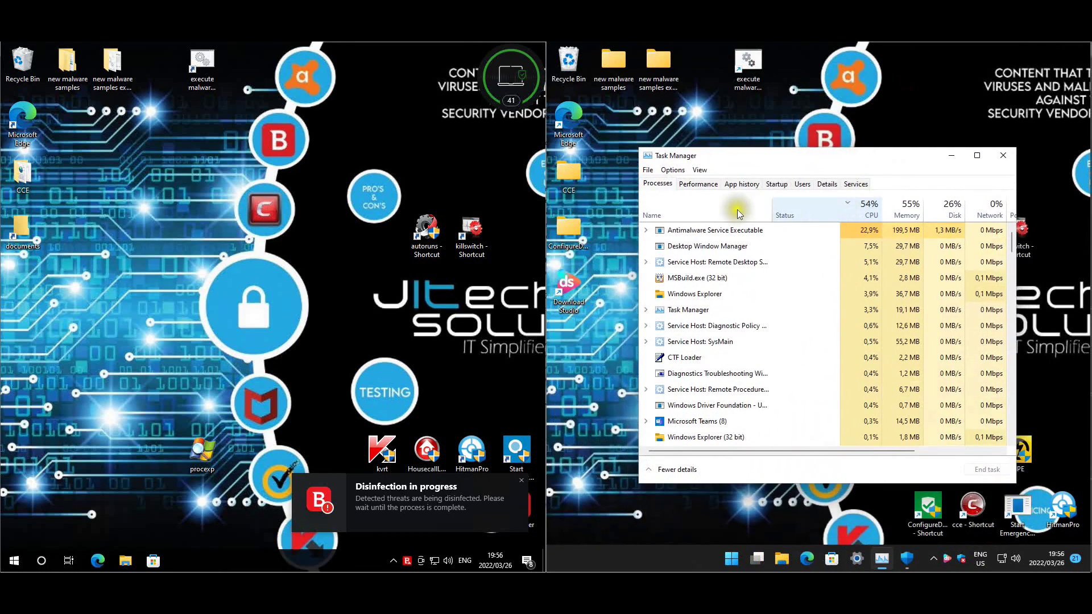
click(777, 184)
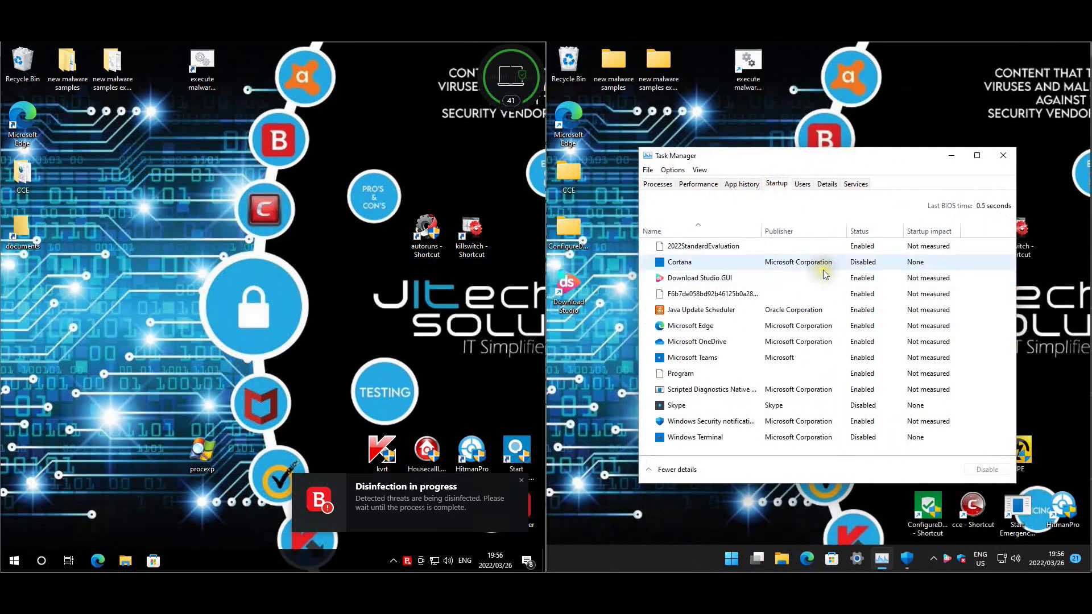
click(699, 246)
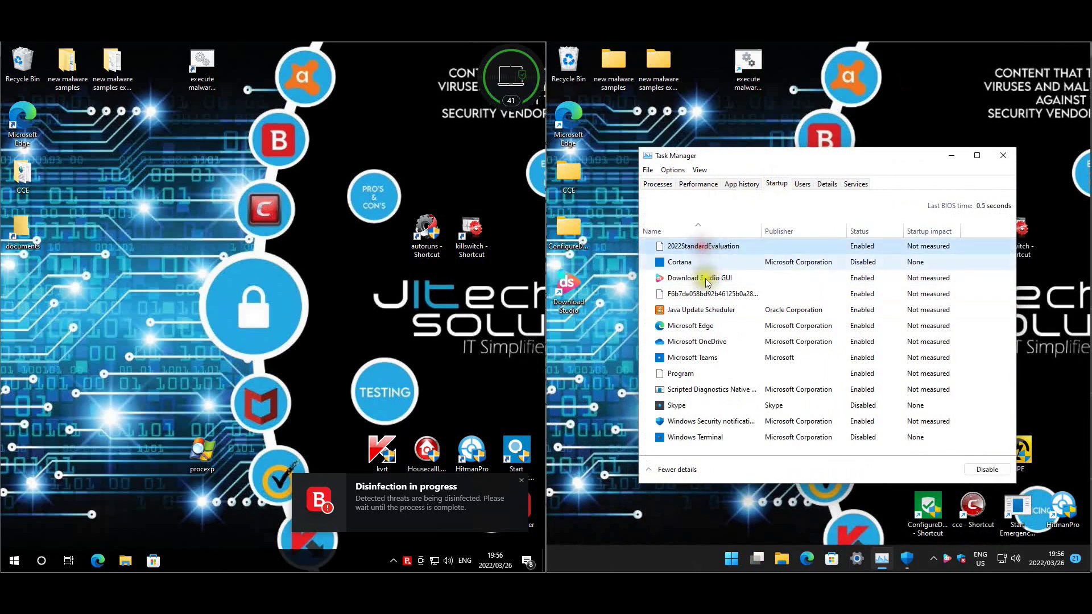
click(705, 294)
click(710, 373)
click(755, 392)
click(733, 420)
click(733, 436)
click(1002, 161)
click(895, 559)
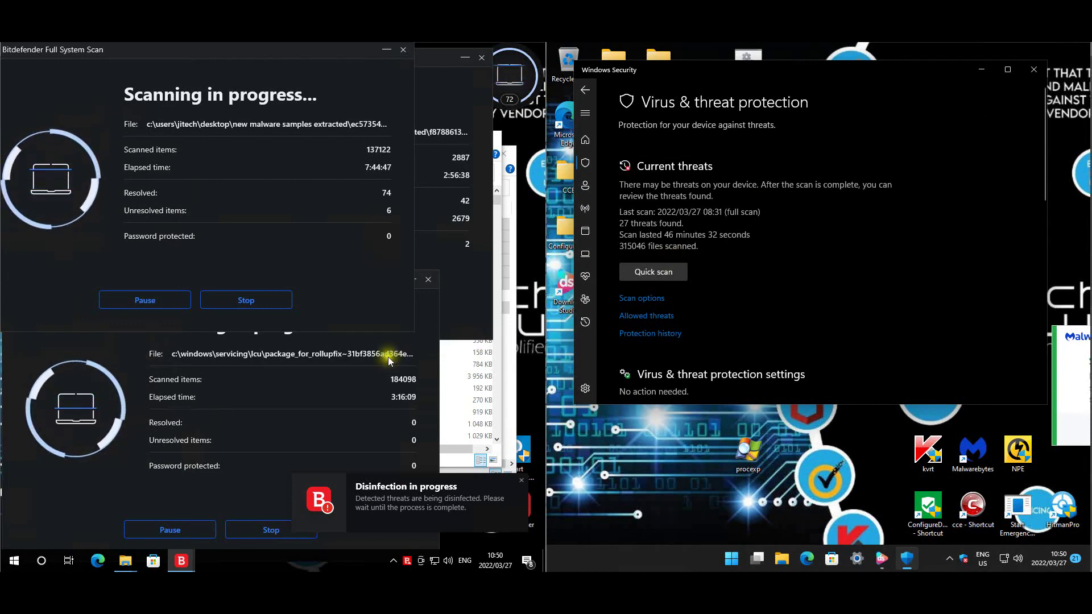
Compare the progress and the resolved and unresolved items of Bitdefender's full system scan and its two contextual scans.
click(412, 332)
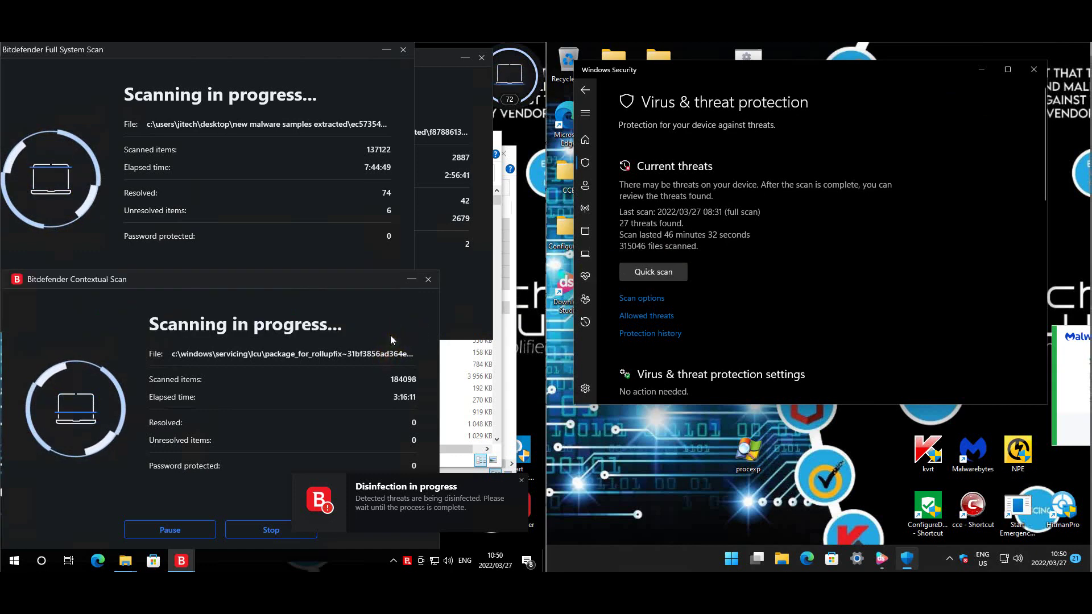
click(466, 196)
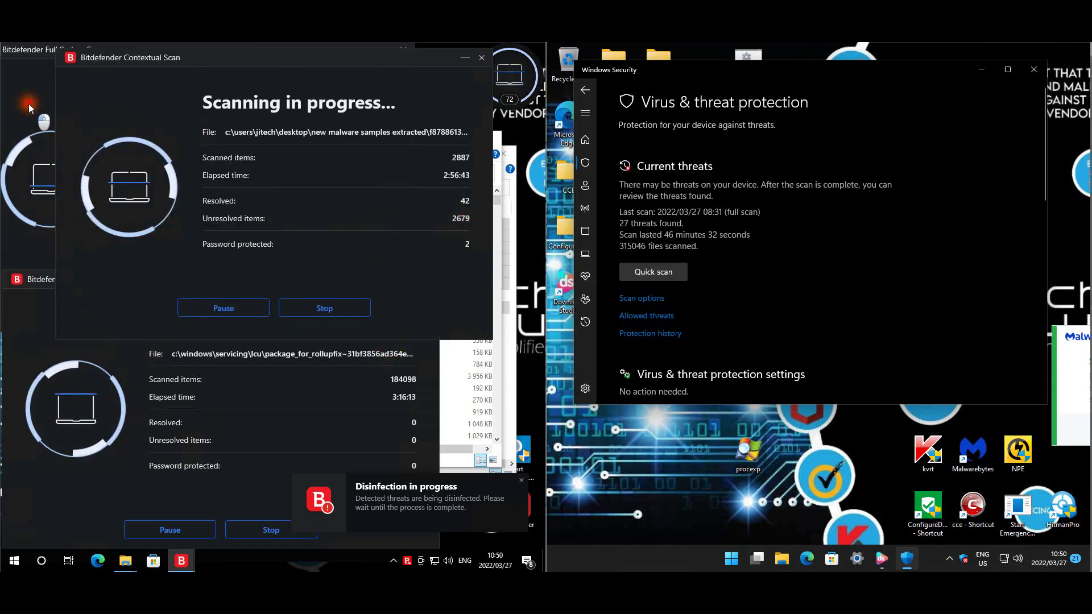
click(44, 93)
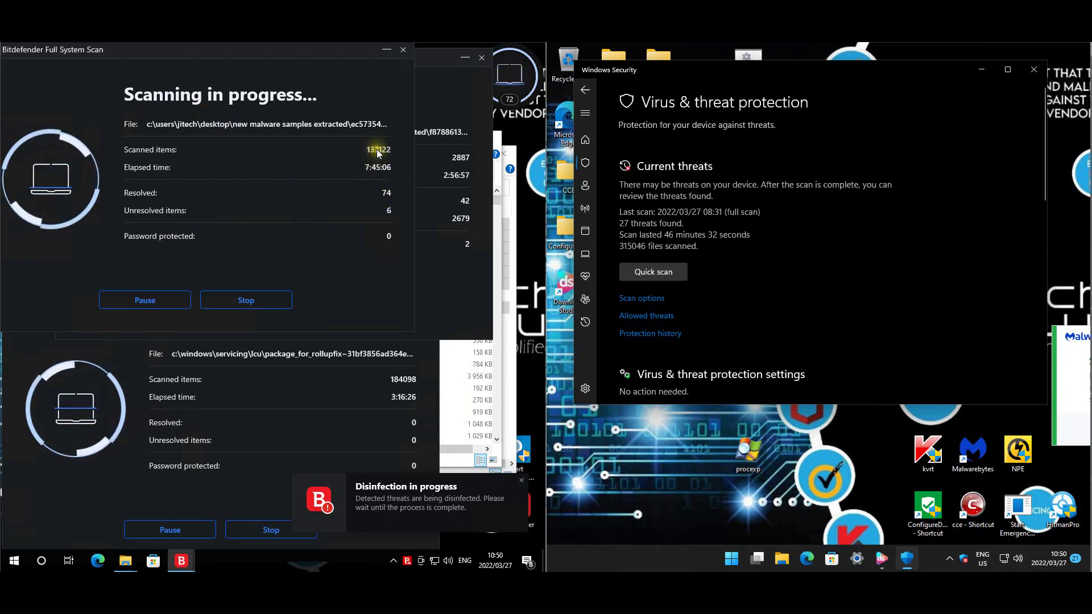
click(324, 377)
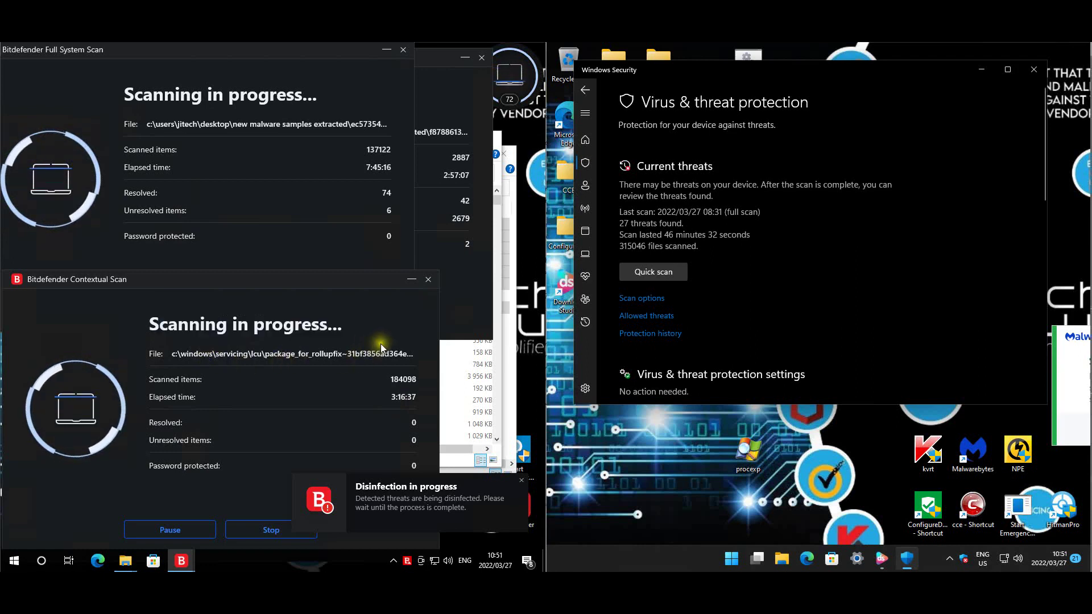
click(460, 259)
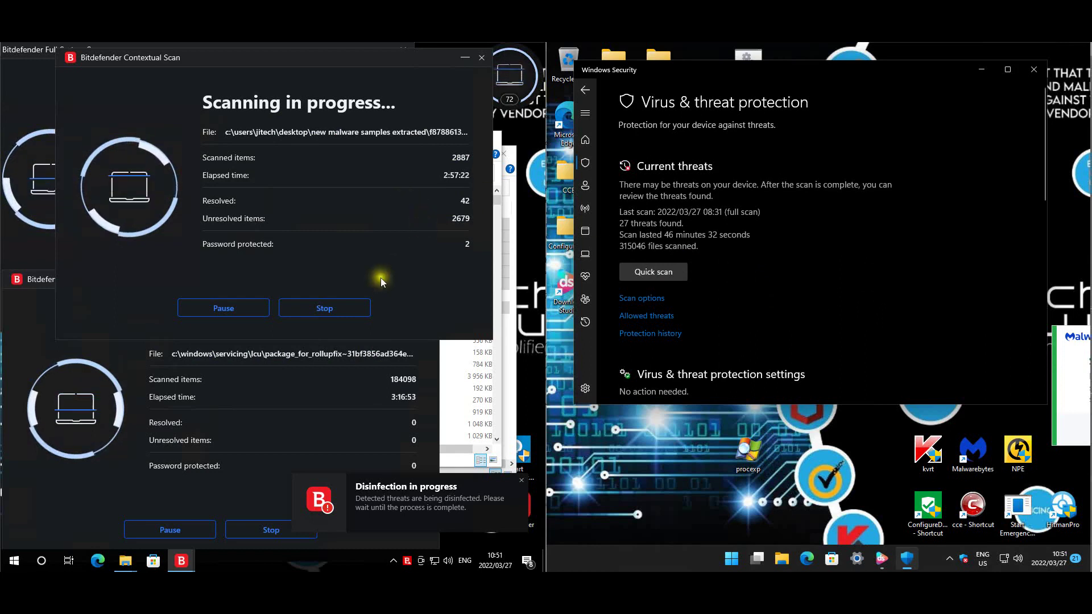
Stop the two running Bitdefender contextual scans and confirm stopping them.
click(336, 310)
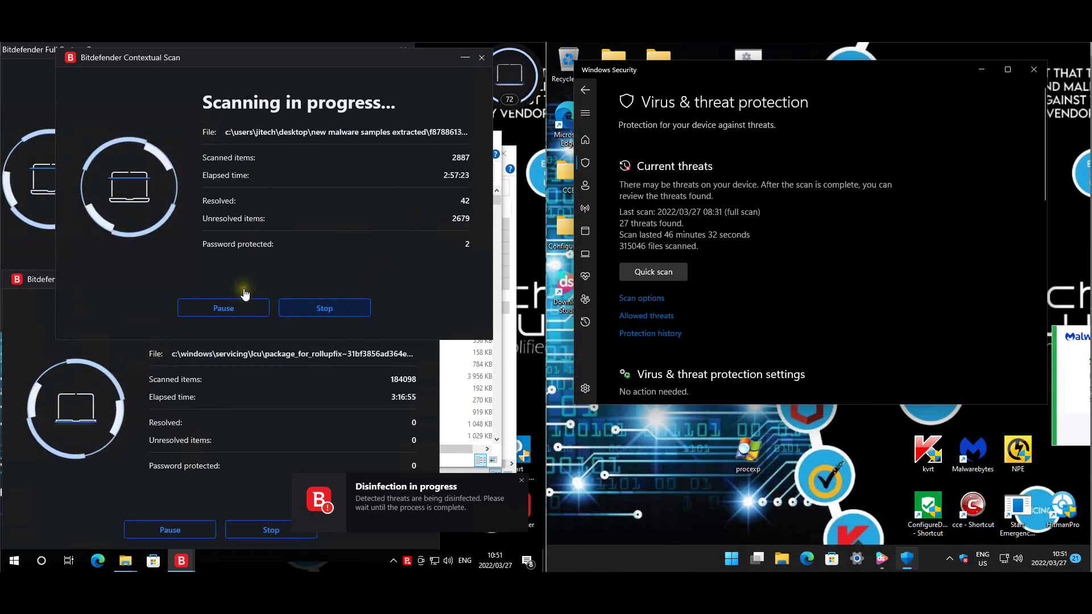
click(348, 302)
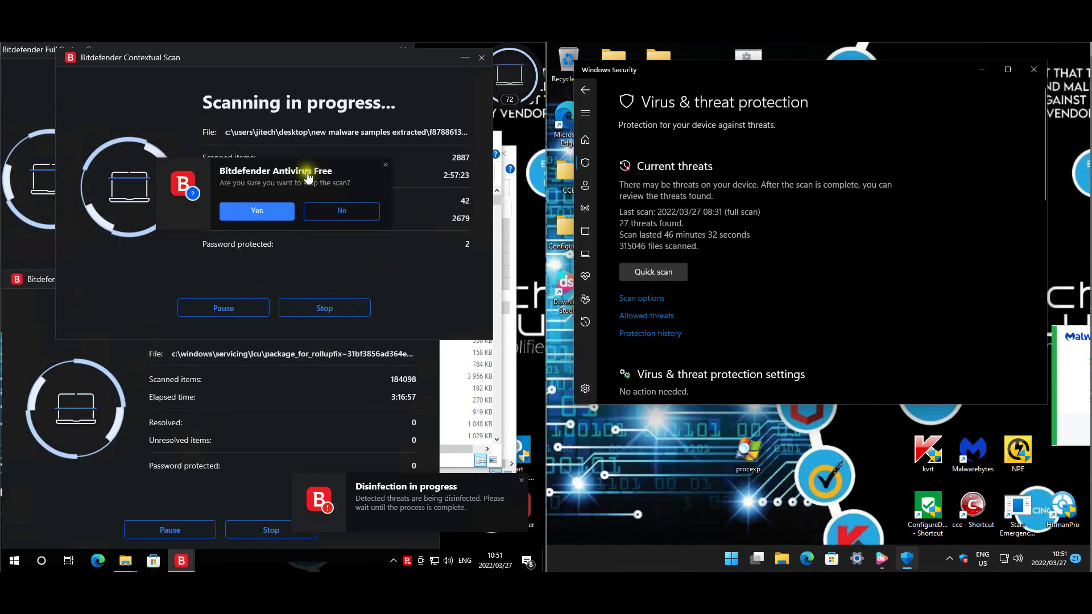
click(253, 411)
click(263, 530)
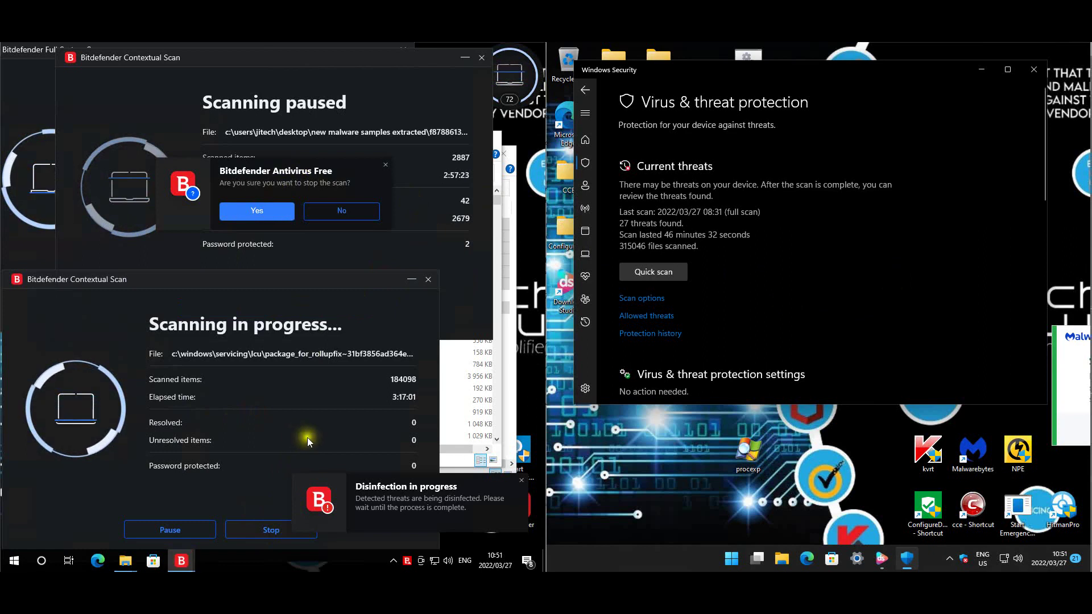
click(275, 211)
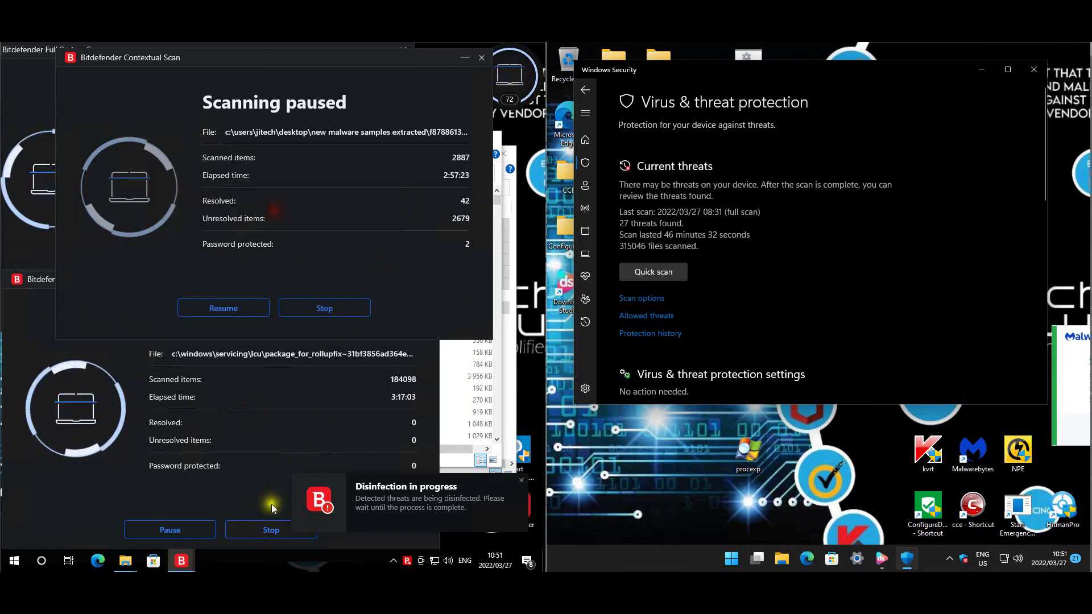
click(259, 531)
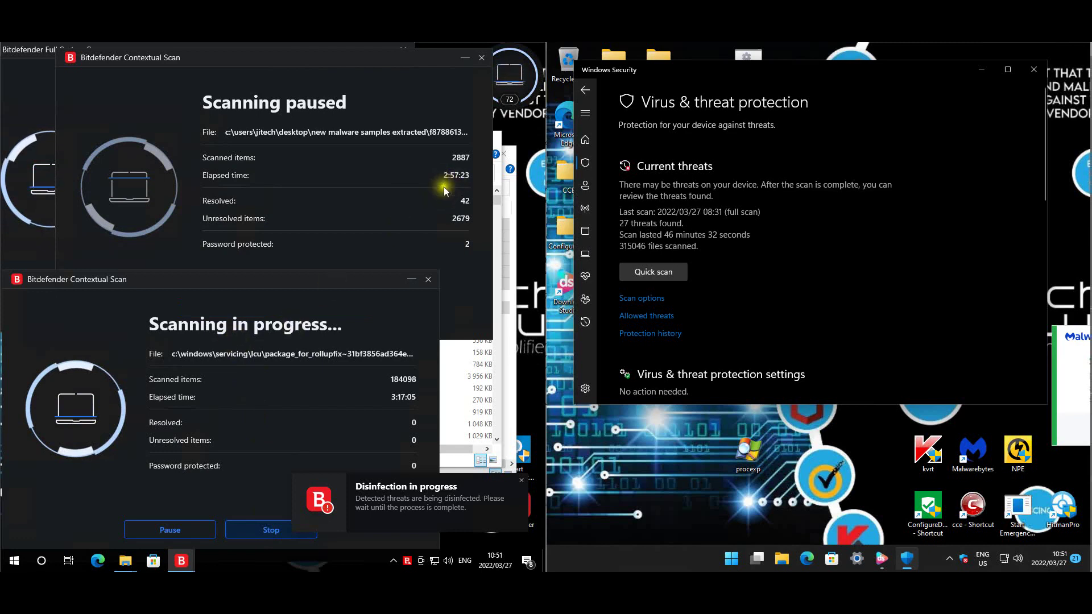
click(212, 431)
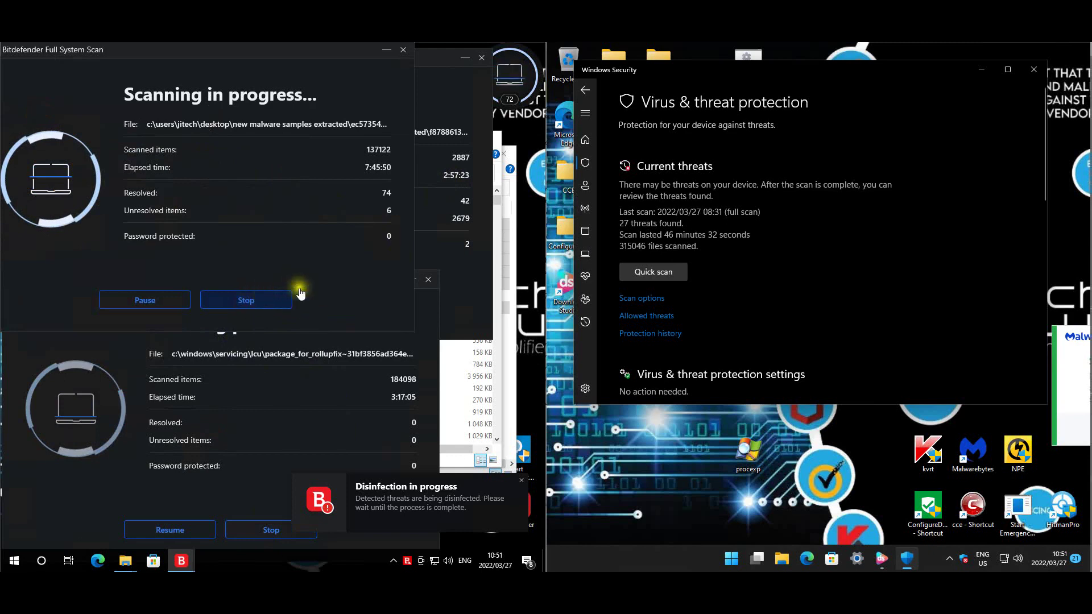
Dismiss the DS LiveServer critical error on the Defender machine and confirm stopping Bitdefender's full system scan.
click(428, 280)
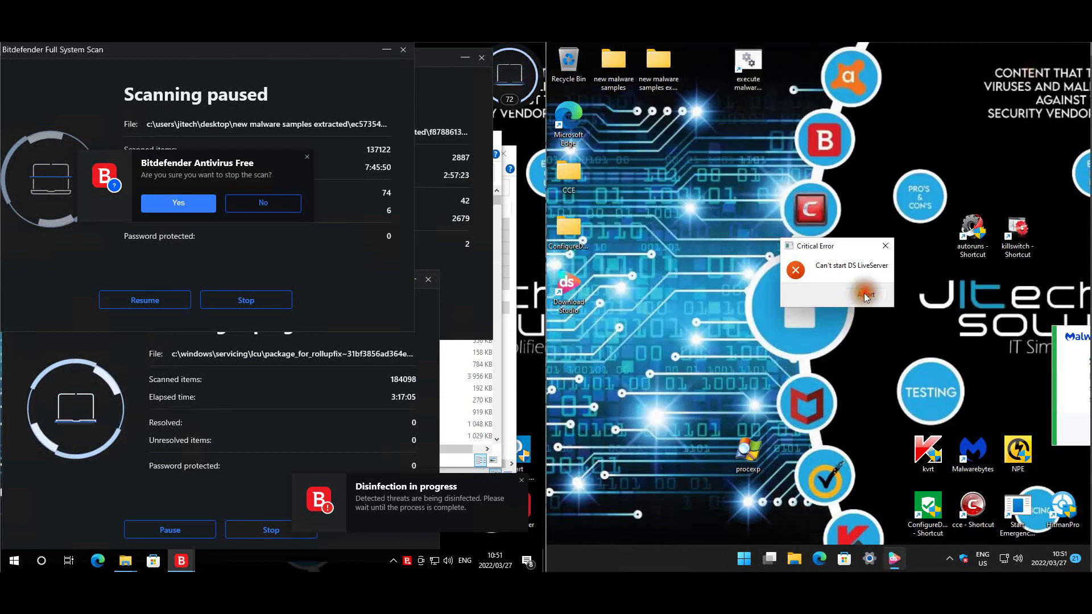
click(858, 296)
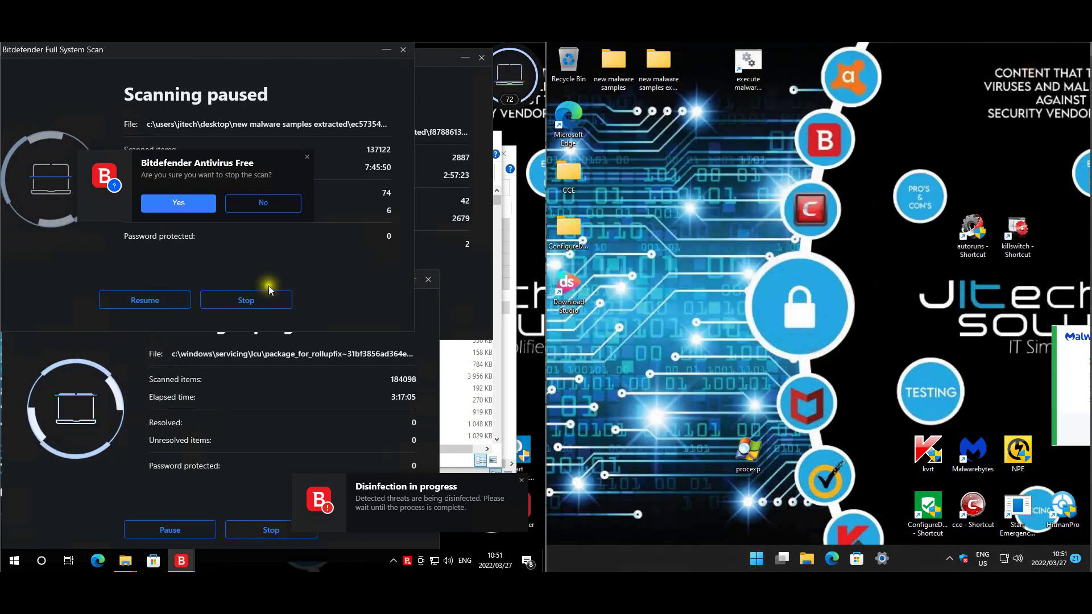
click(194, 204)
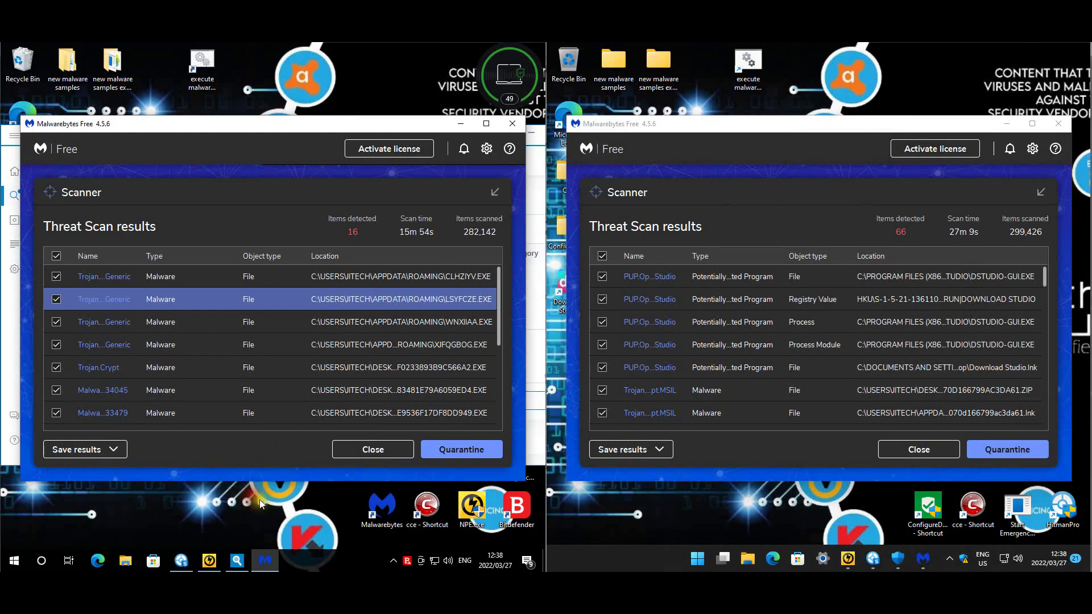
Bring up the HitmanPro scan results on both machines and inspect the Bitdefender machine's first detections, including syscon.exe, cLHZiyV.exe and lsyfcZe.exe.
click(181, 560)
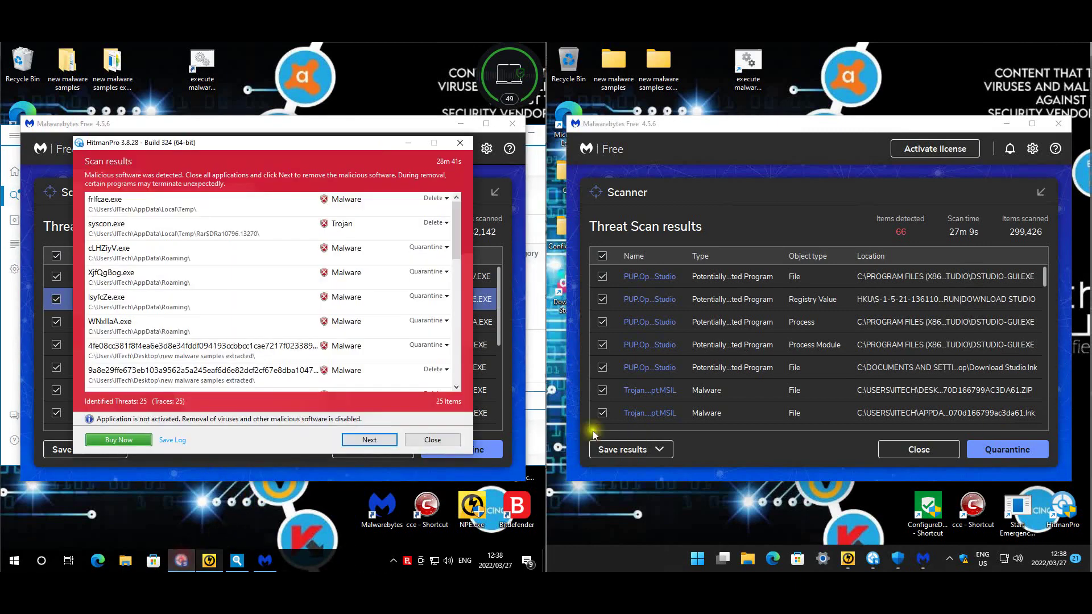
click(871, 560)
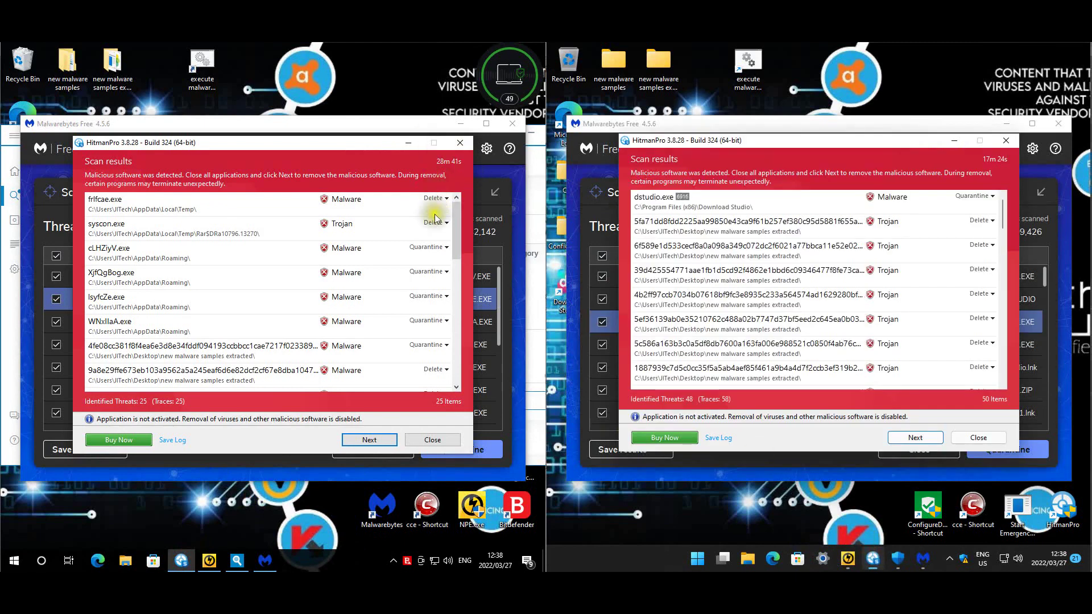
click(207, 202)
click(292, 230)
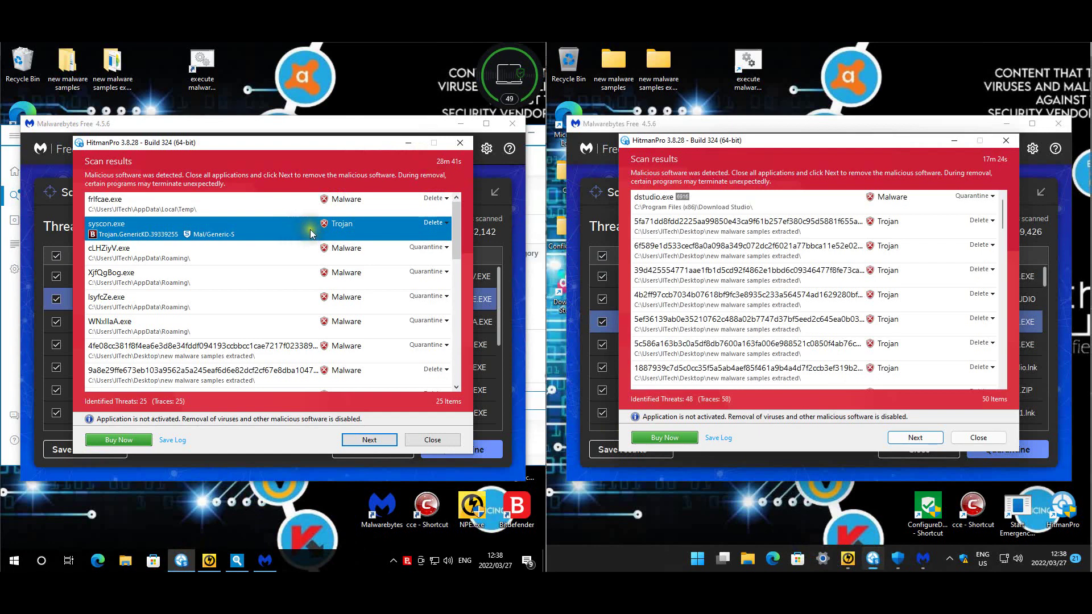
click(292, 257)
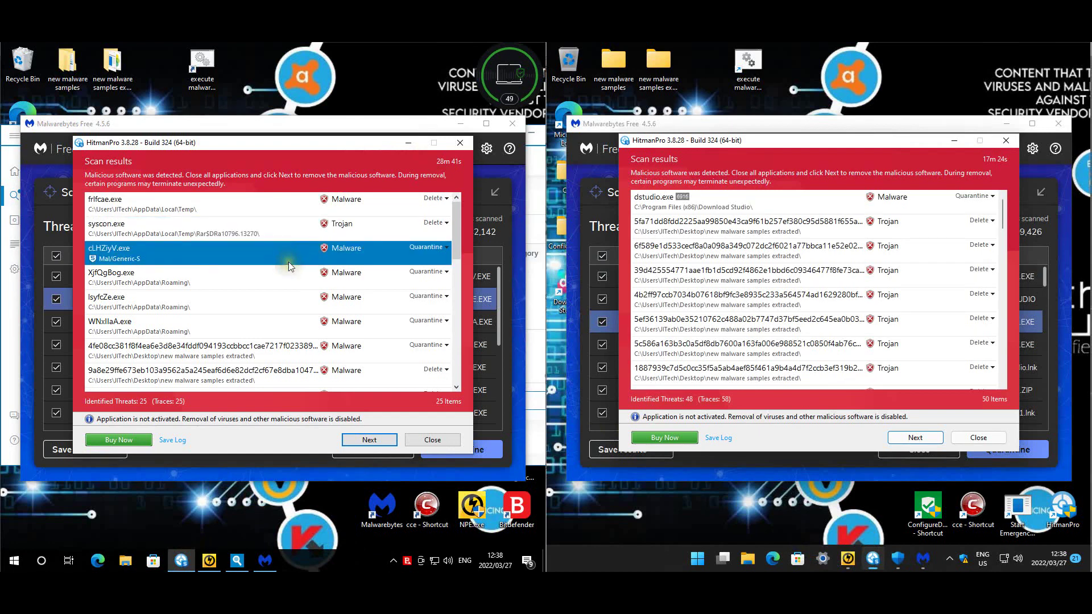
click(295, 281)
click(290, 303)
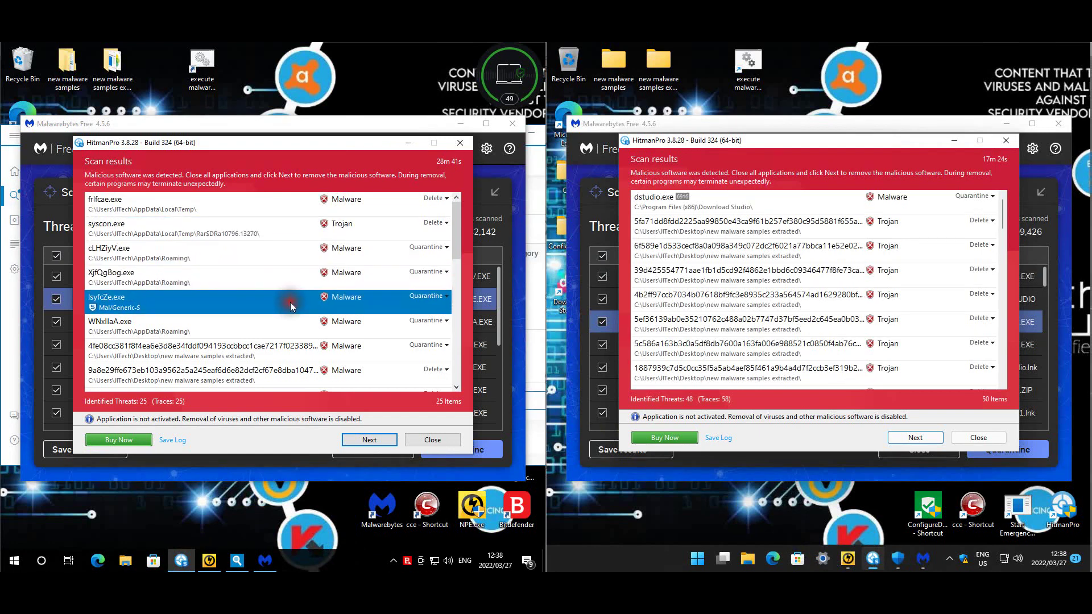
click(285, 331)
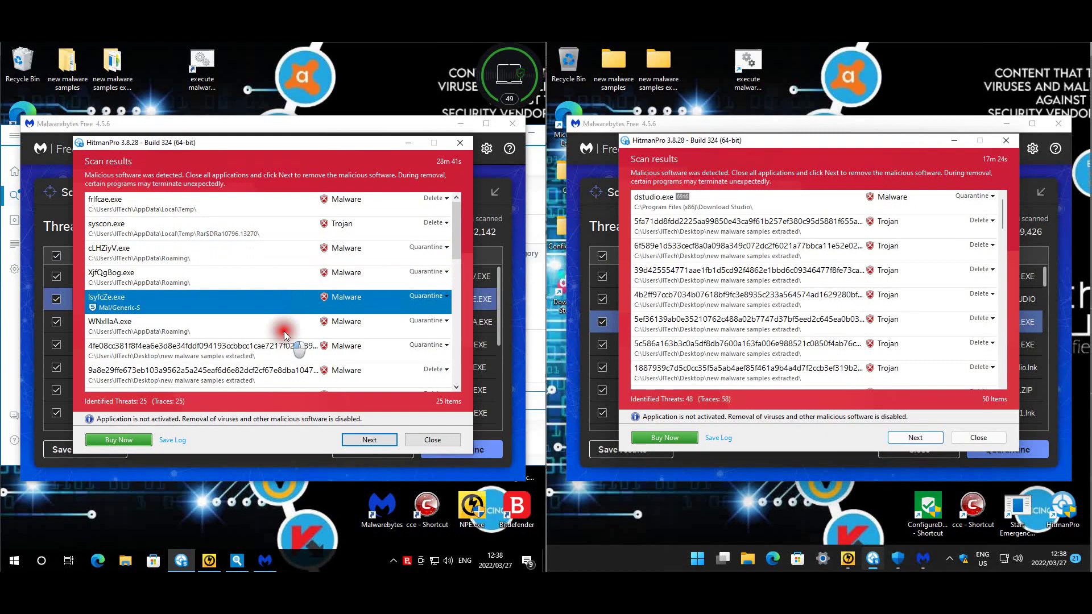
click(273, 280)
click(275, 253)
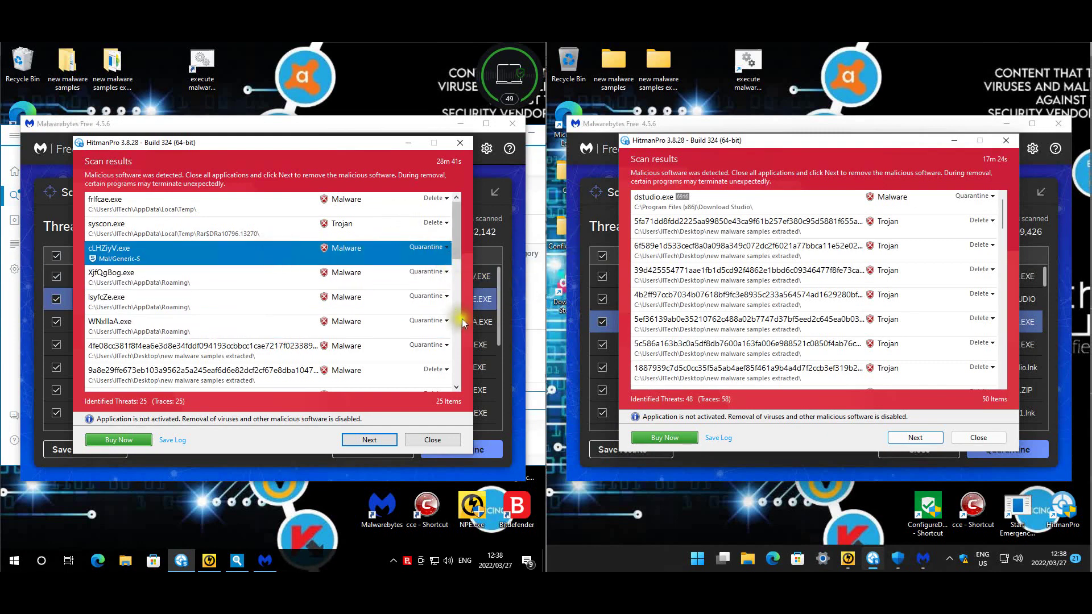
Review the rest of the Bitdefender machine's HitmanPro detections, including the randomly named executable in the user folder, and return to the first entry.
scroll(452, 333, down, 4)
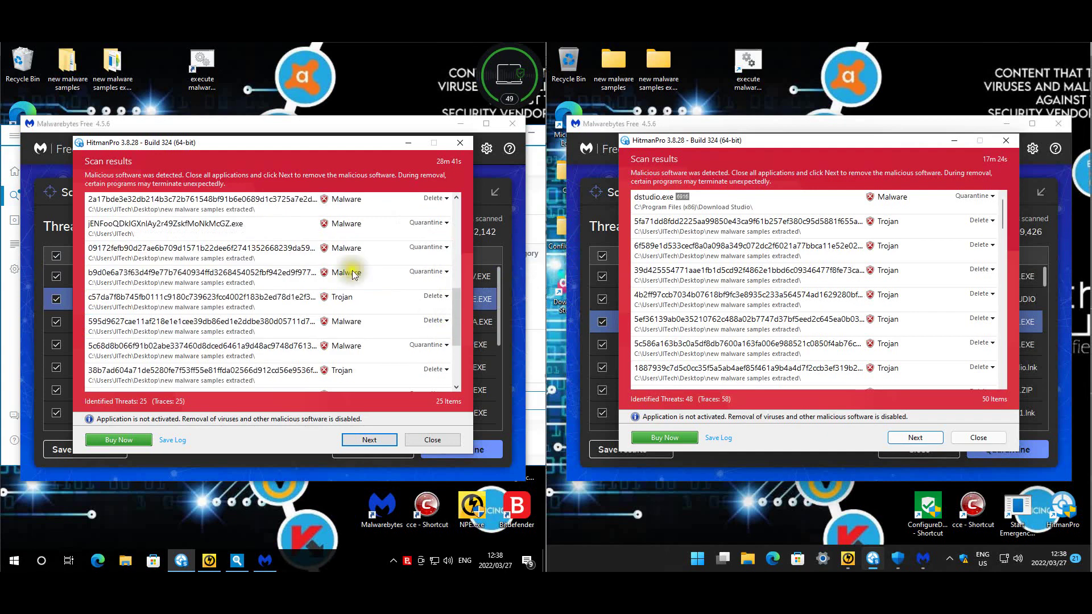
scroll(335, 259, up, 1)
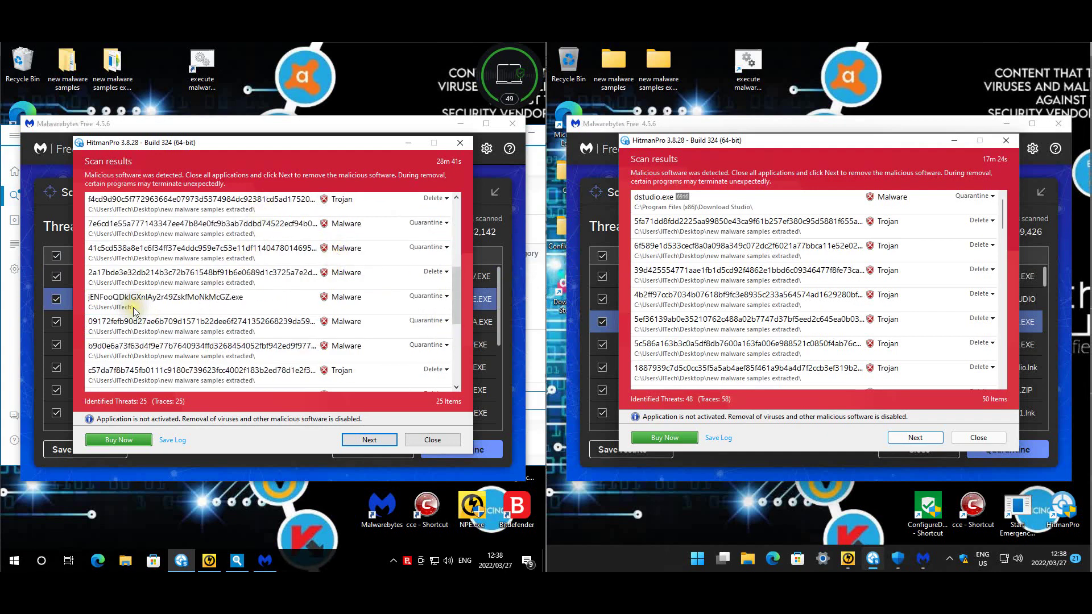
click(181, 304)
key(Up)
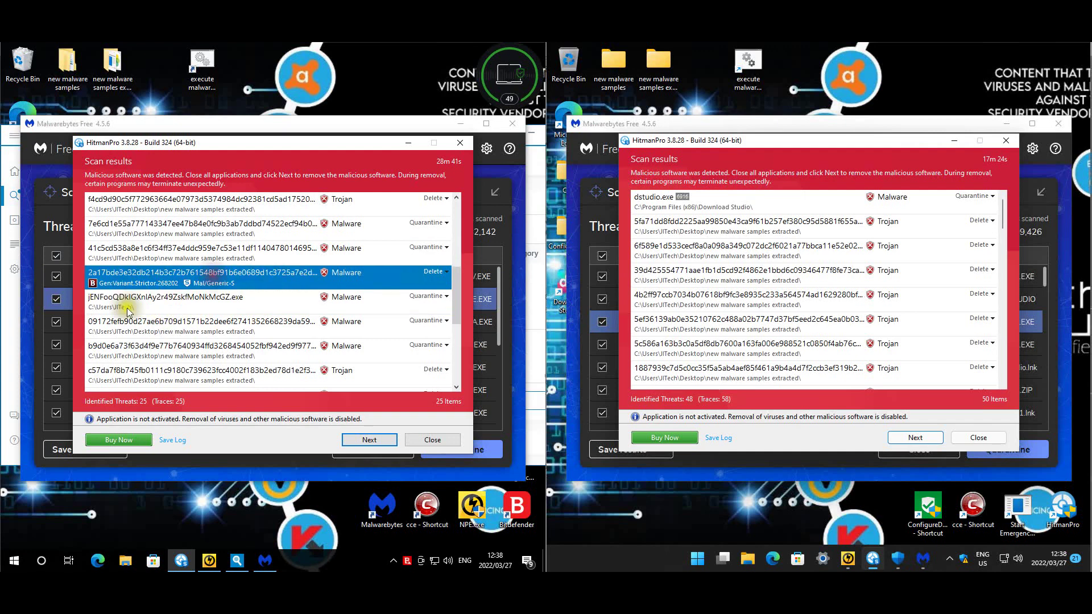
scroll(260, 336, down, 5)
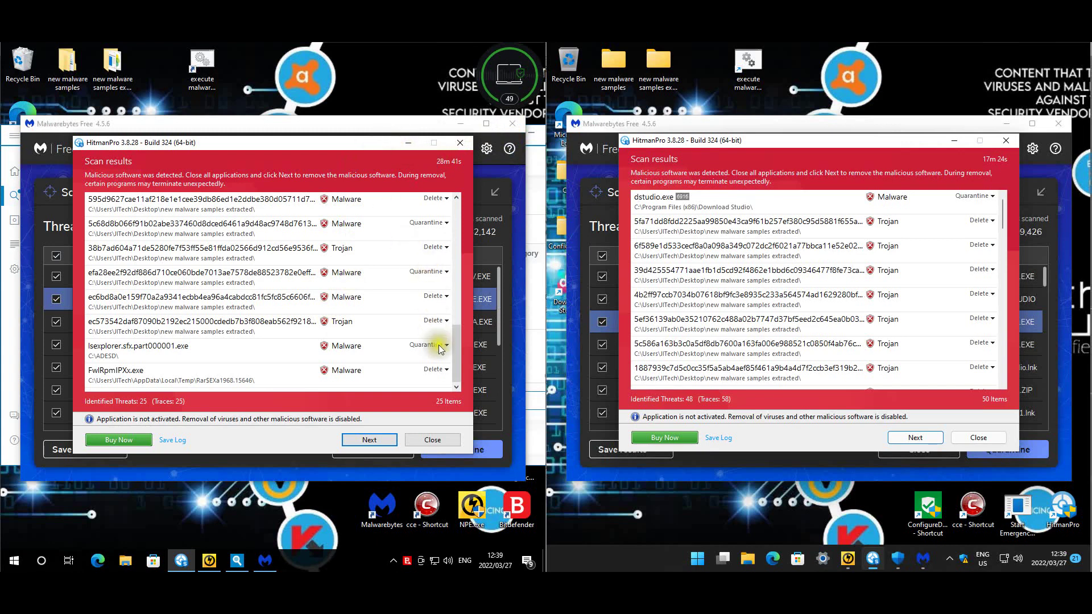
drag(464, 353, 464, 210)
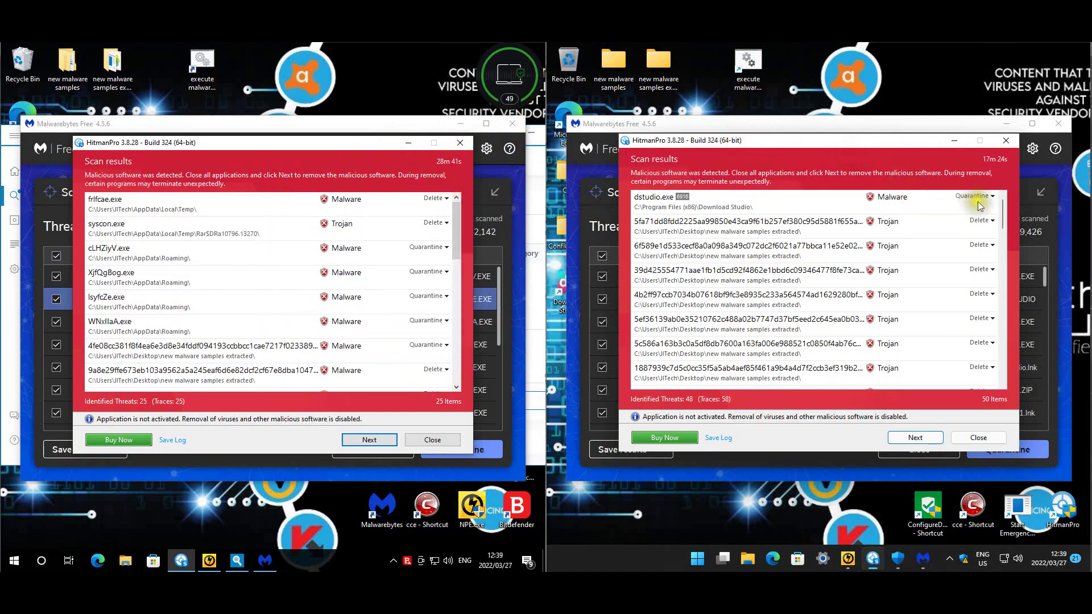
Inspect dstudio.exe and dstudio-gui.exe in the Defender machine's HitmanPro results and close HitmanPro on both machines.
click(818, 206)
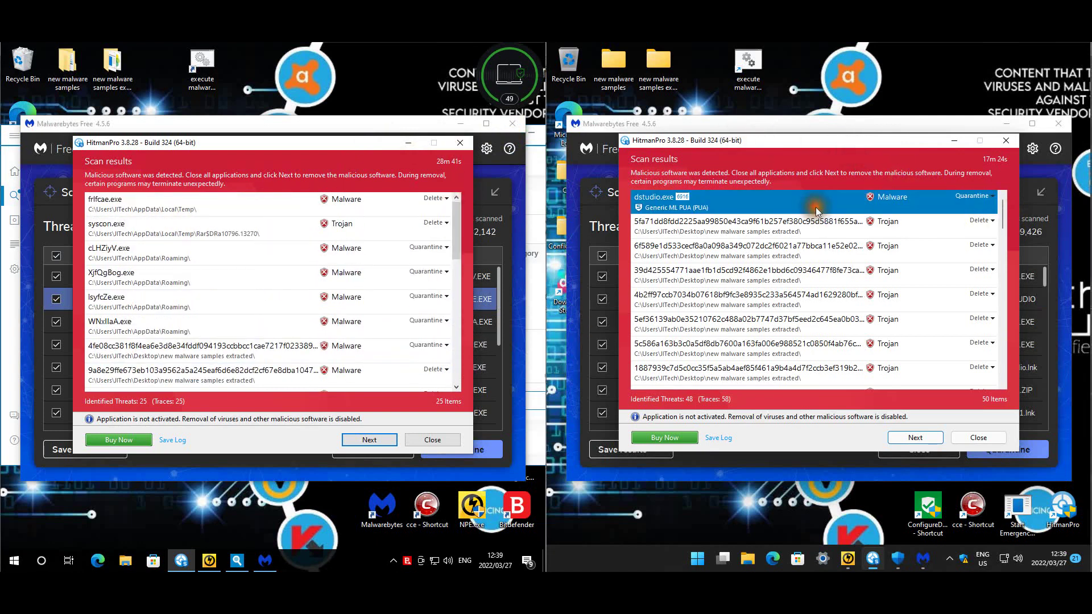
drag(1002, 213, 988, 381)
click(789, 350)
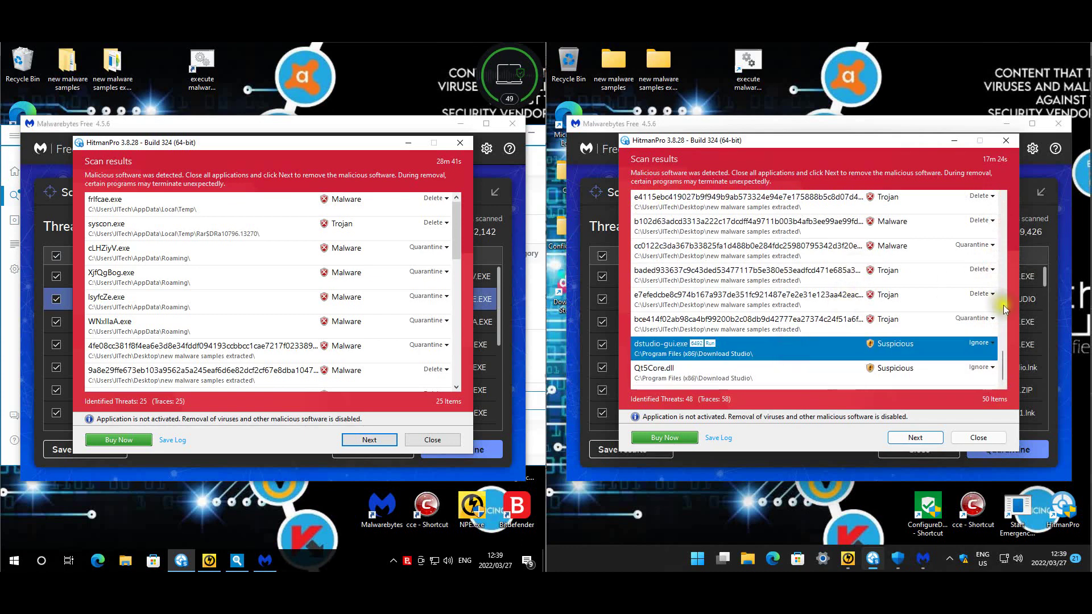
drag(1006, 362, 1018, 193)
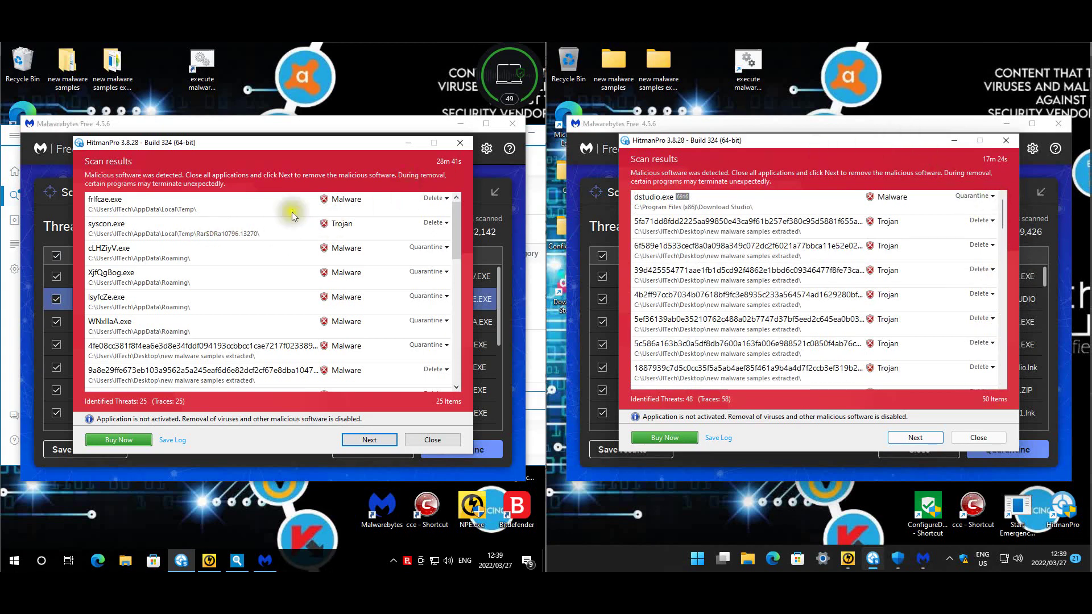
click(433, 439)
click(978, 437)
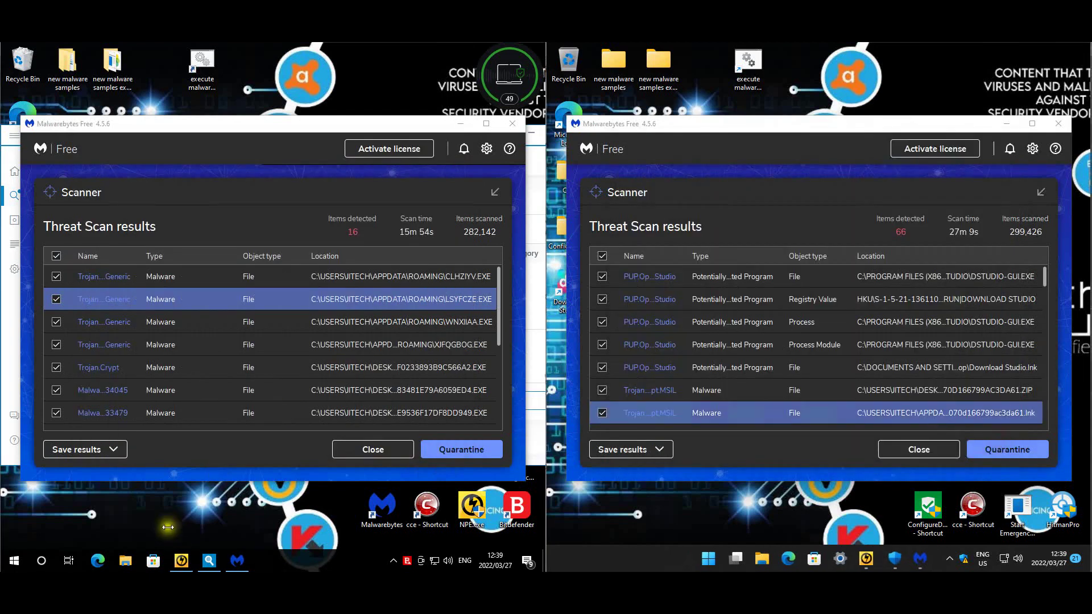
Bring up Norton Power Eraser on both machines and examine the details of the Bitdefender machine's medium-severity executable in the user folder.
click(182, 560)
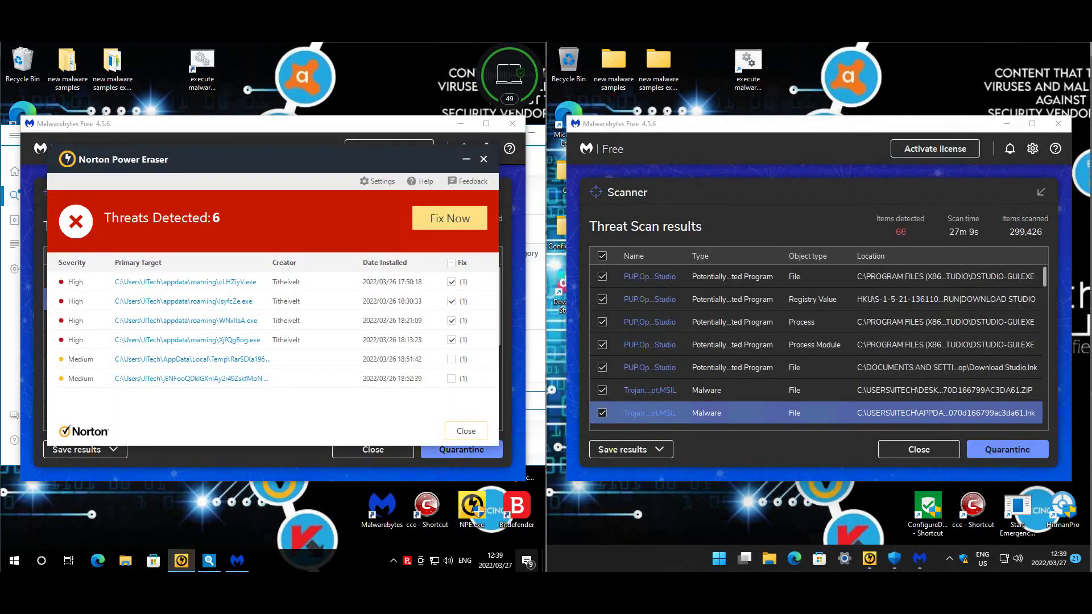
click(868, 559)
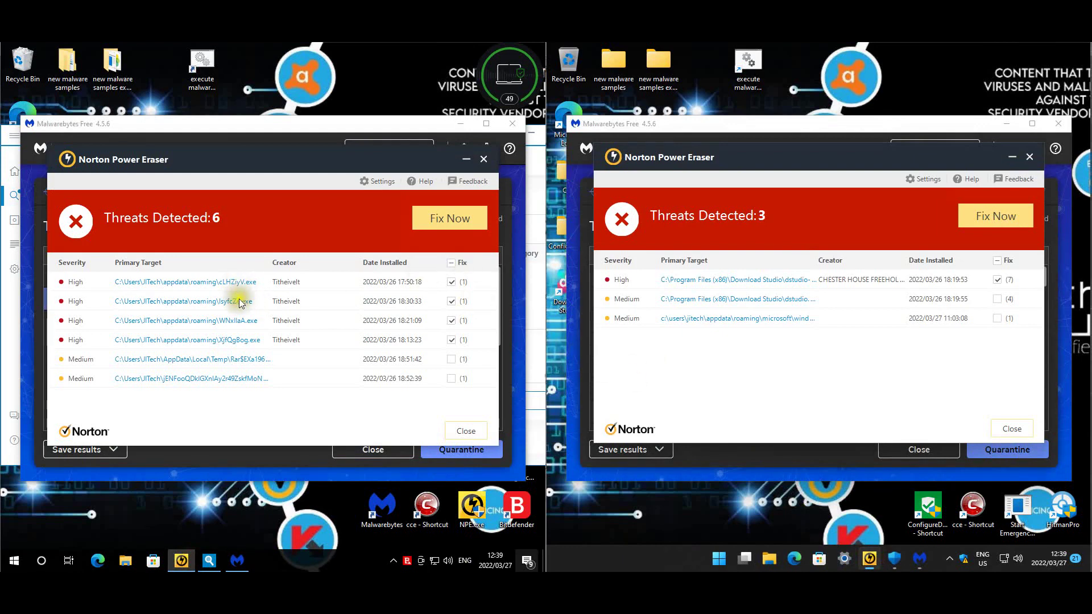
click(216, 366)
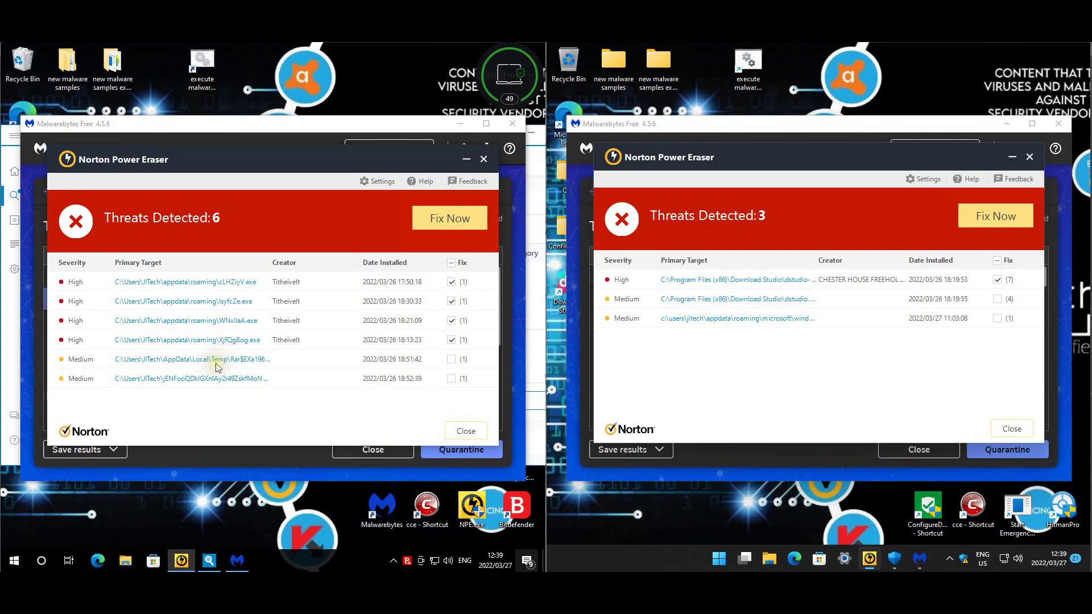
click(220, 380)
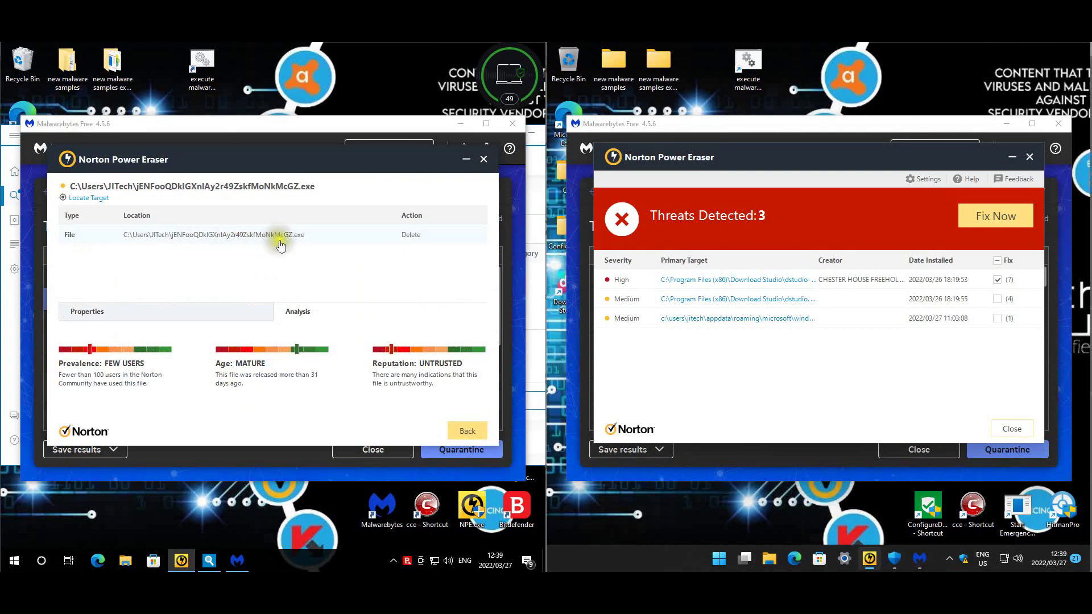
click(466, 430)
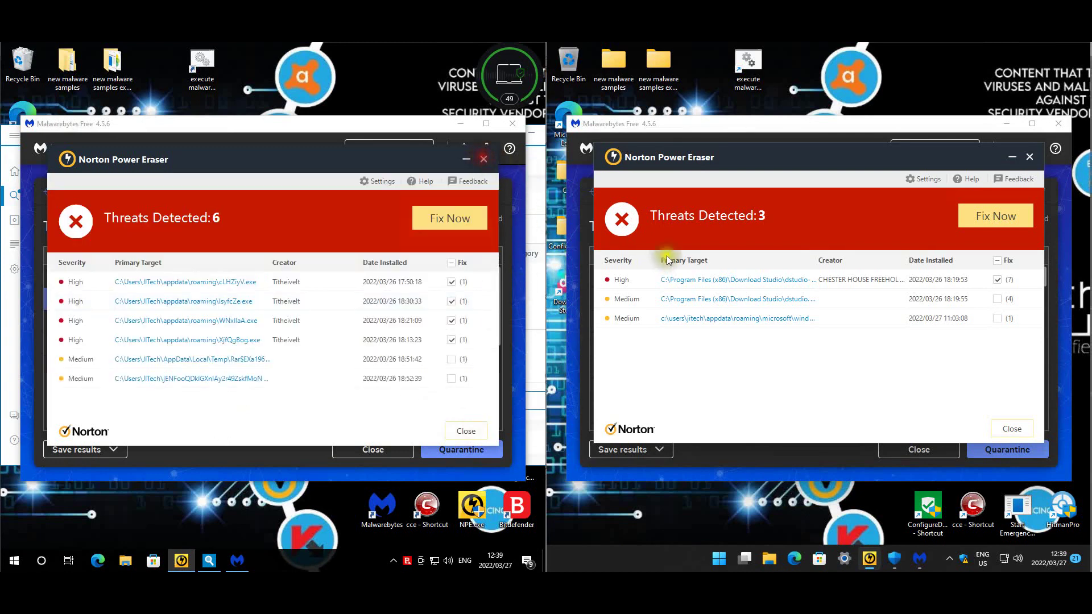
Close Norton Power Eraser on the Bitdefender machine, check the Defender machine's three listed targets and close it there too.
click(483, 162)
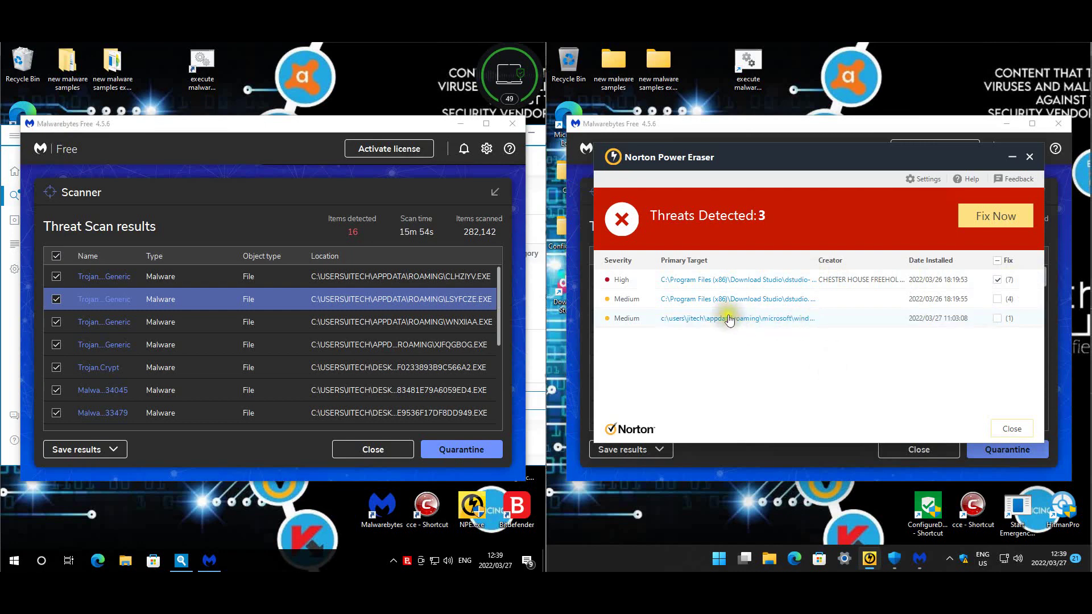
click(785, 323)
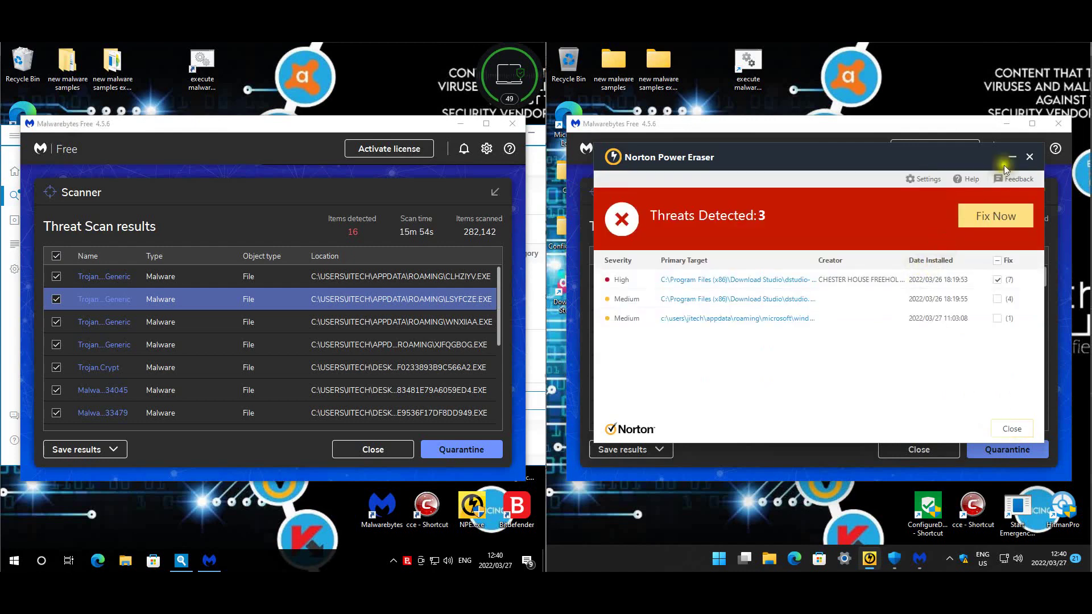
click(1029, 156)
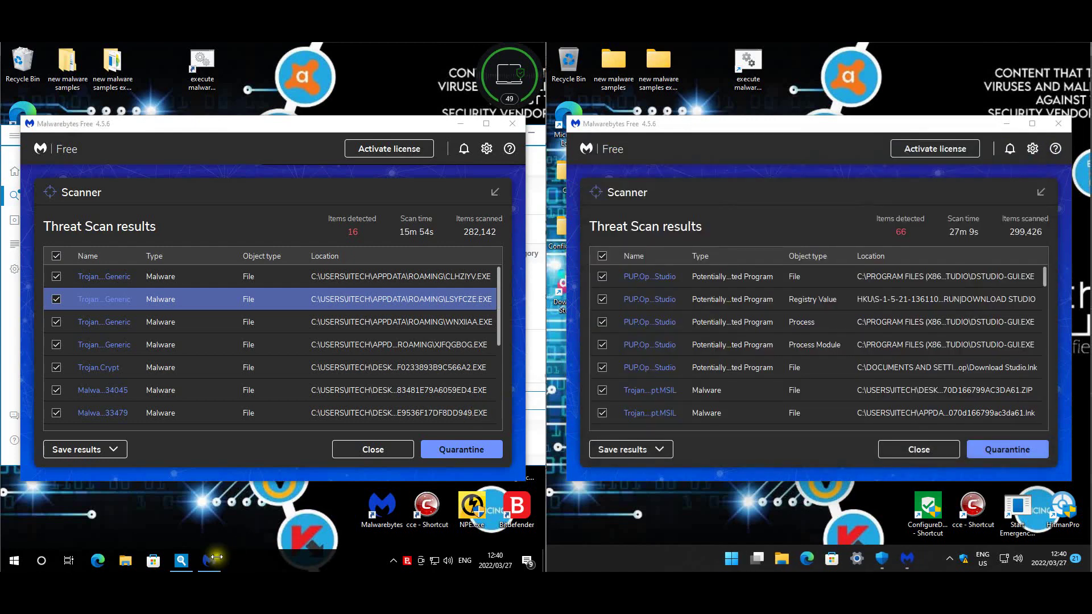
Check the Emsisoft scan results on the Bitdefender machine and put the window away.
click(181, 560)
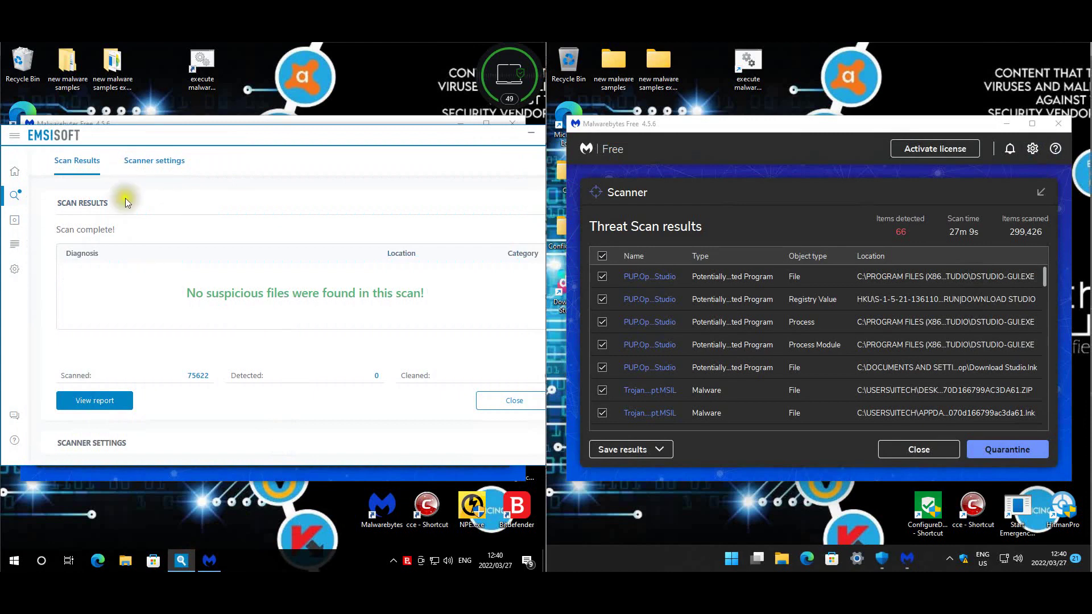
double_click(450, 135)
click(526, 134)
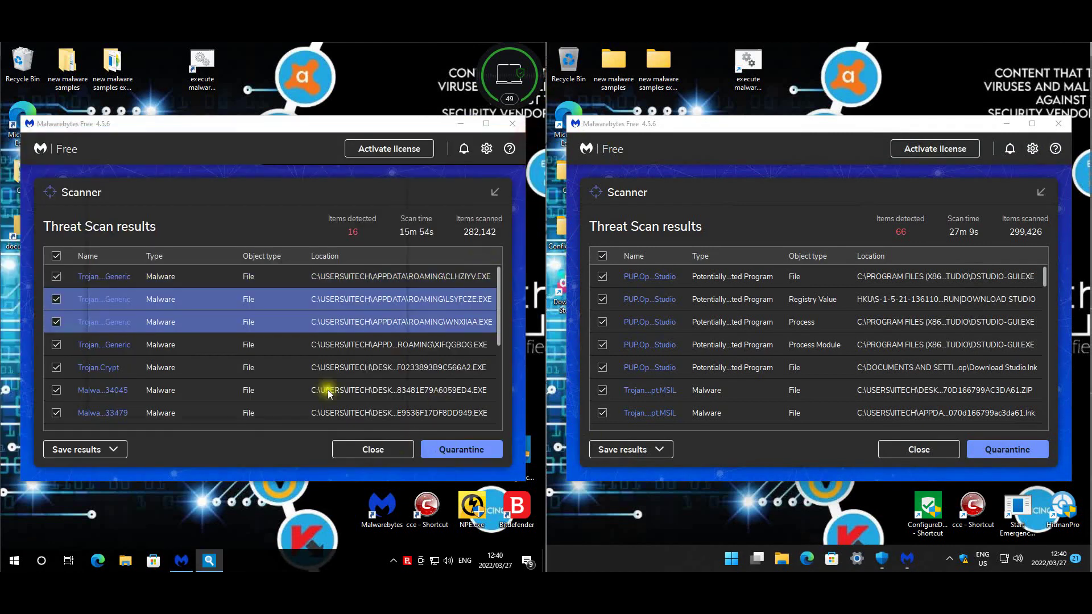
Sort the Malwarebytes threat scan results by location on both machines.
click(396, 185)
click(407, 257)
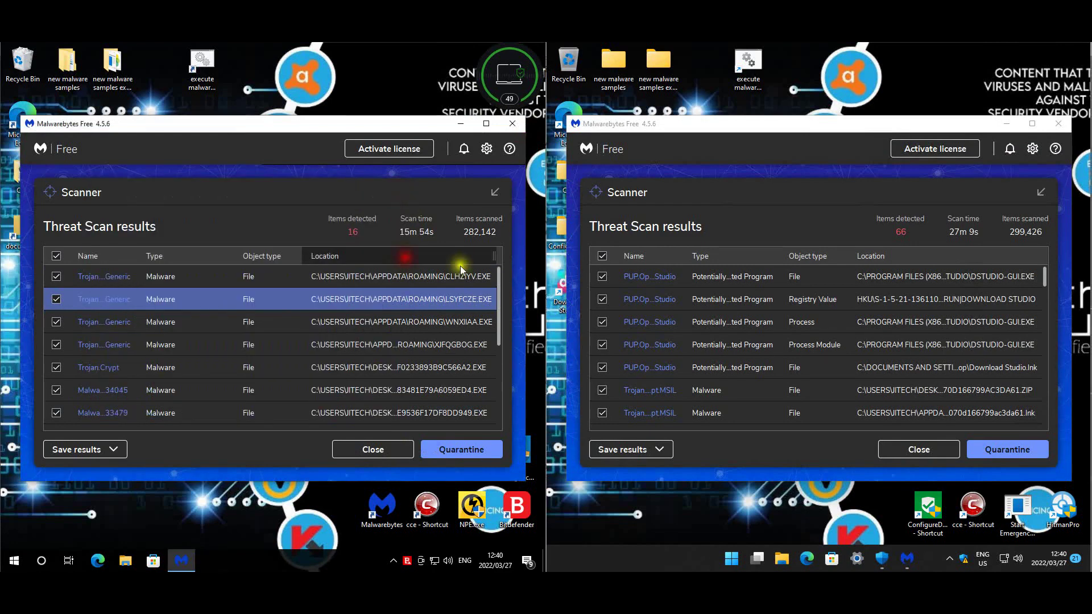
click(895, 254)
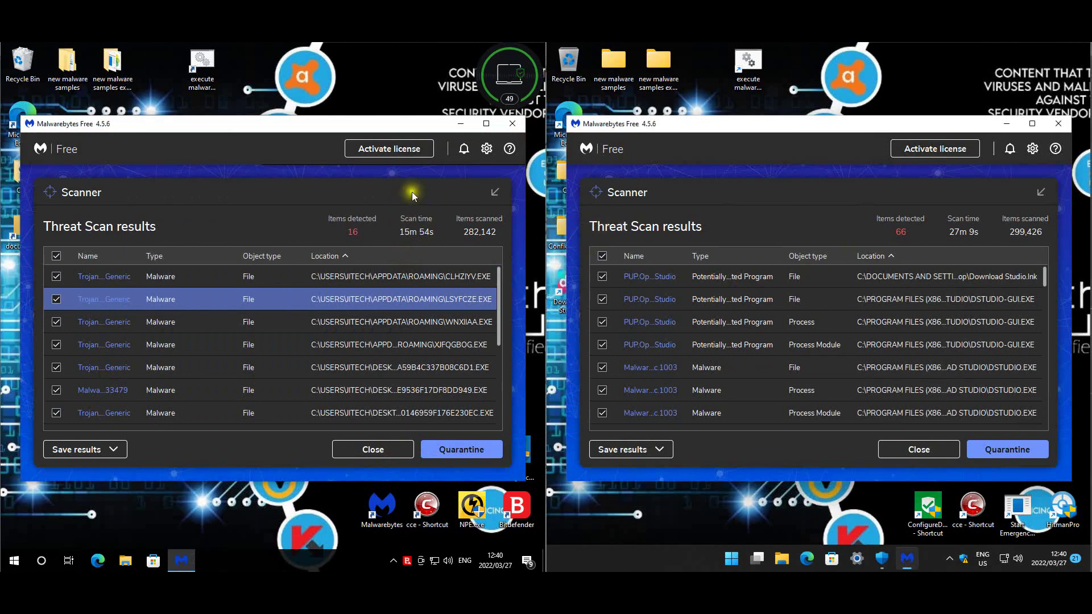
Review the Bitdefender machine's Malwarebytes detections, from the executables in AppData Roaming to the end of the list.
click(440, 277)
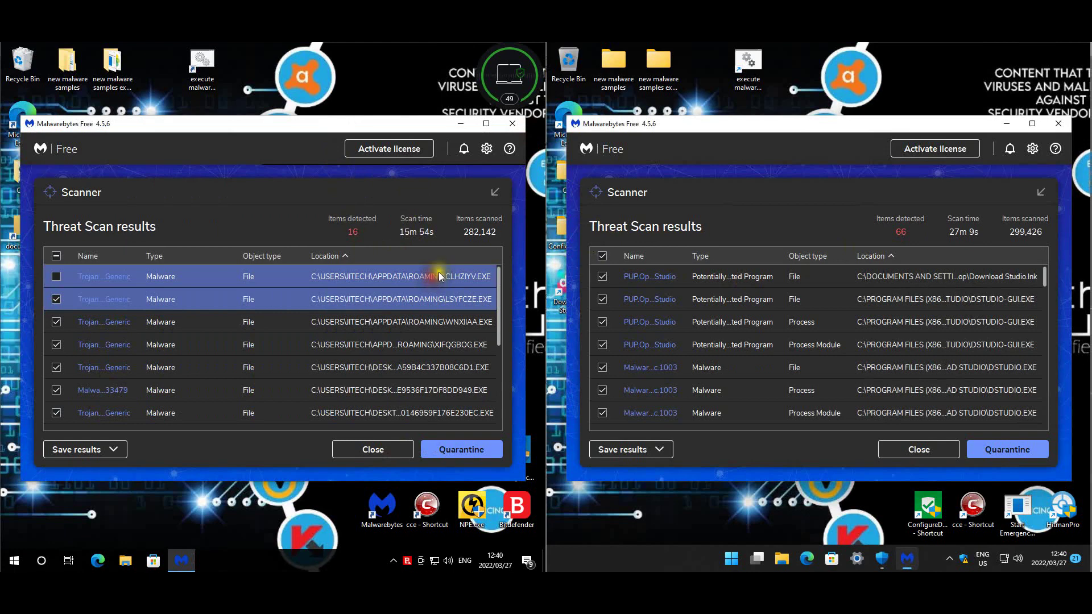
click(403, 319)
click(441, 352)
scroll(455, 373, down, 2)
scroll(455, 373, down, 5)
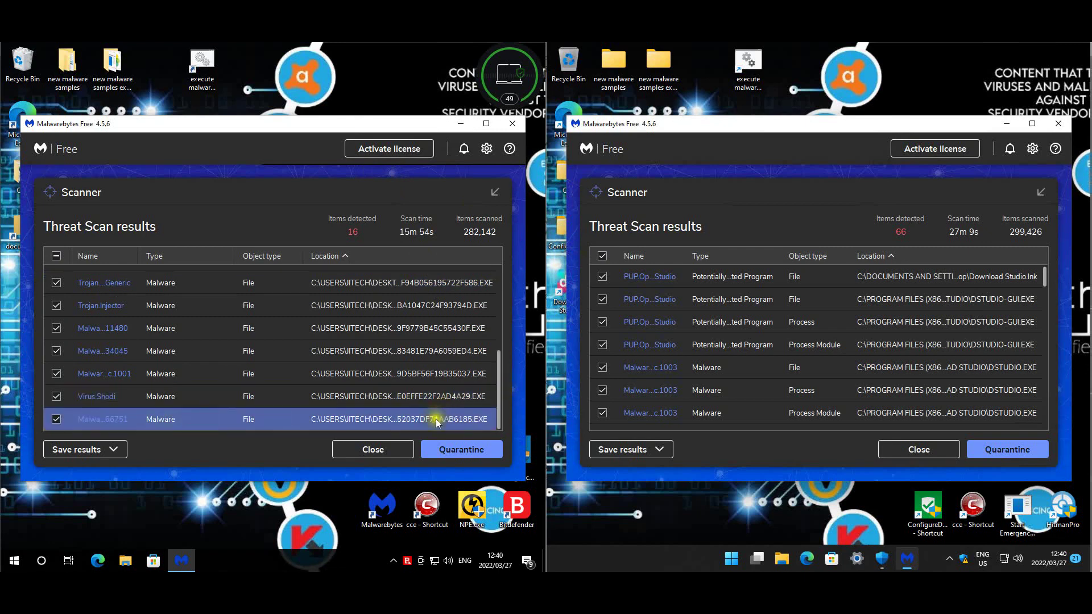
scroll(495, 364, up, 2)
scroll(490, 352, up, 6)
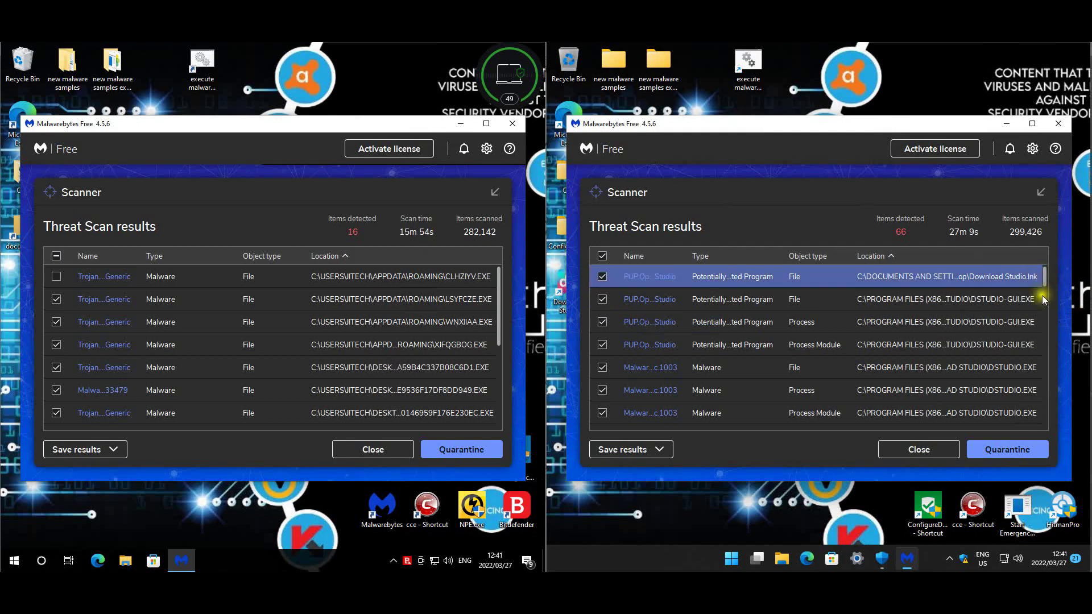
Read through the Defender machine's Malwarebytes detections, from the Download Studio files to the registry entries.
scroll(1029, 319, down, 2)
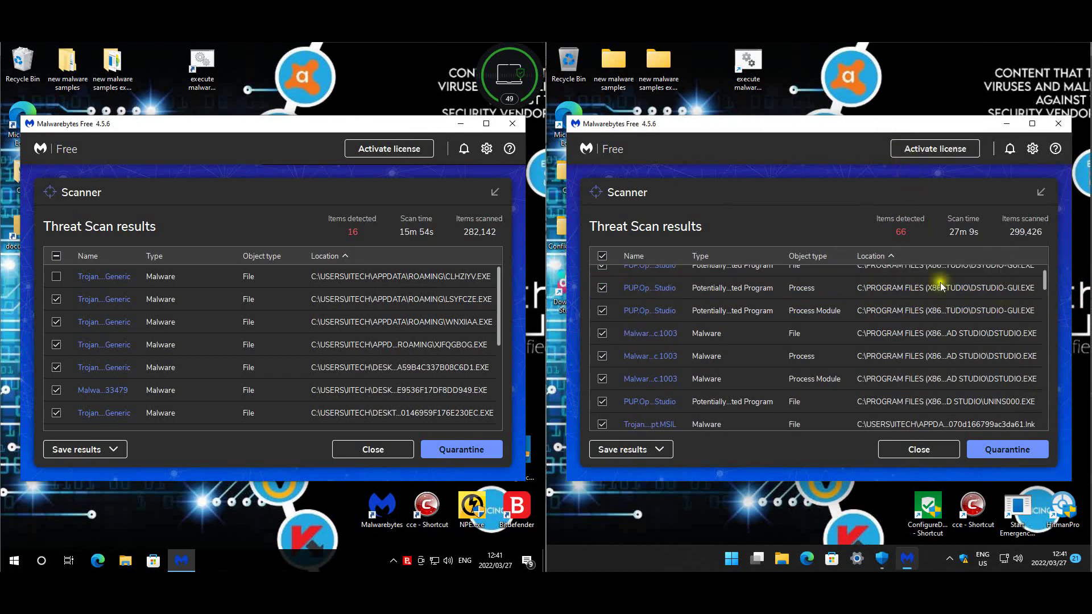
scroll(981, 321, down, 3)
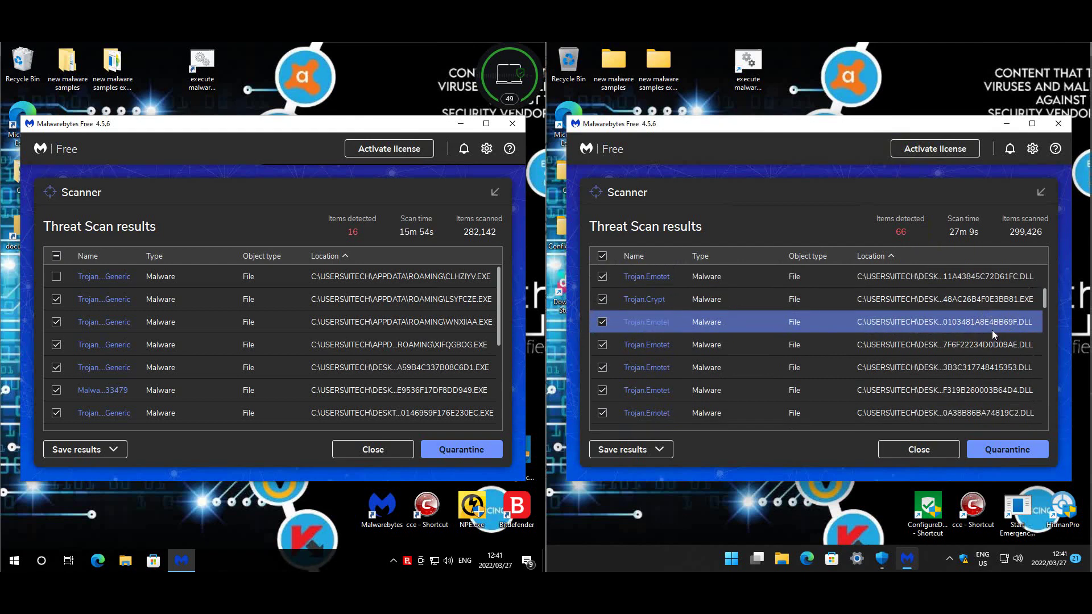
scroll(988, 326, down, 1)
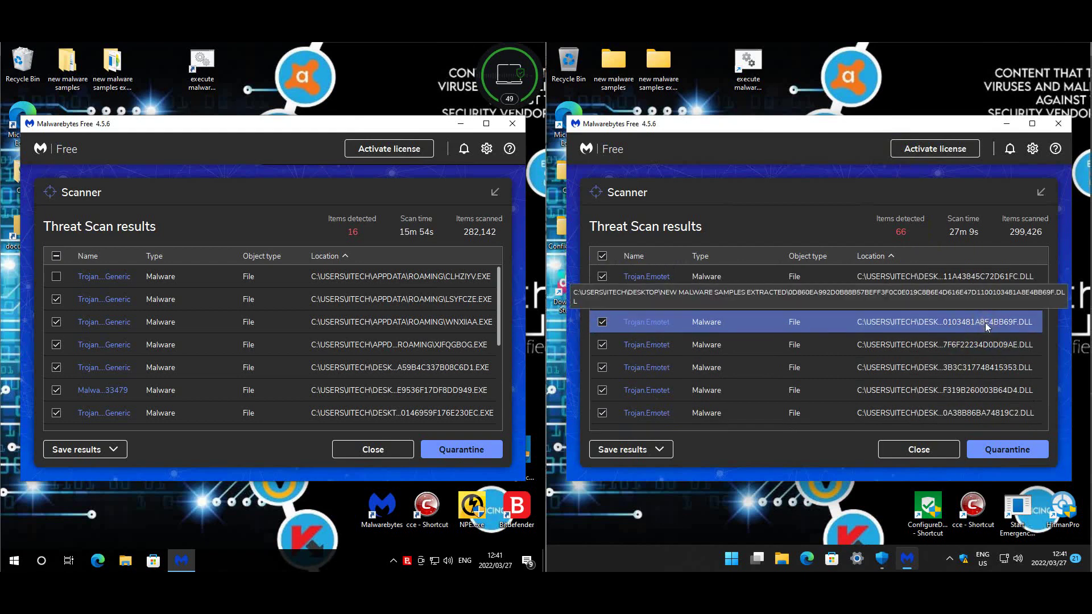
scroll(985, 322, down, 4)
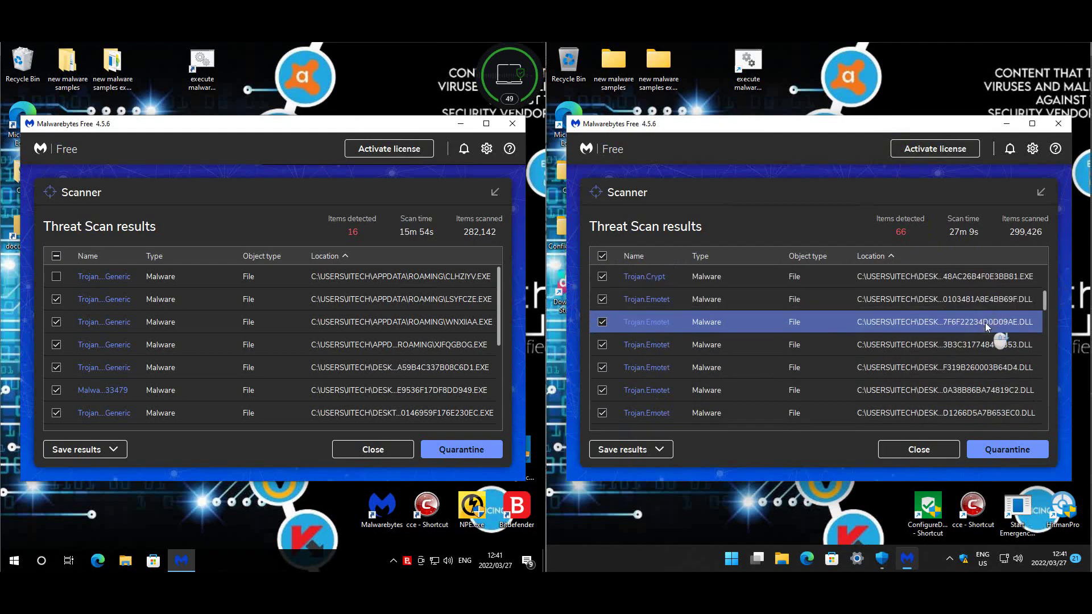
scroll(985, 322, down, 5)
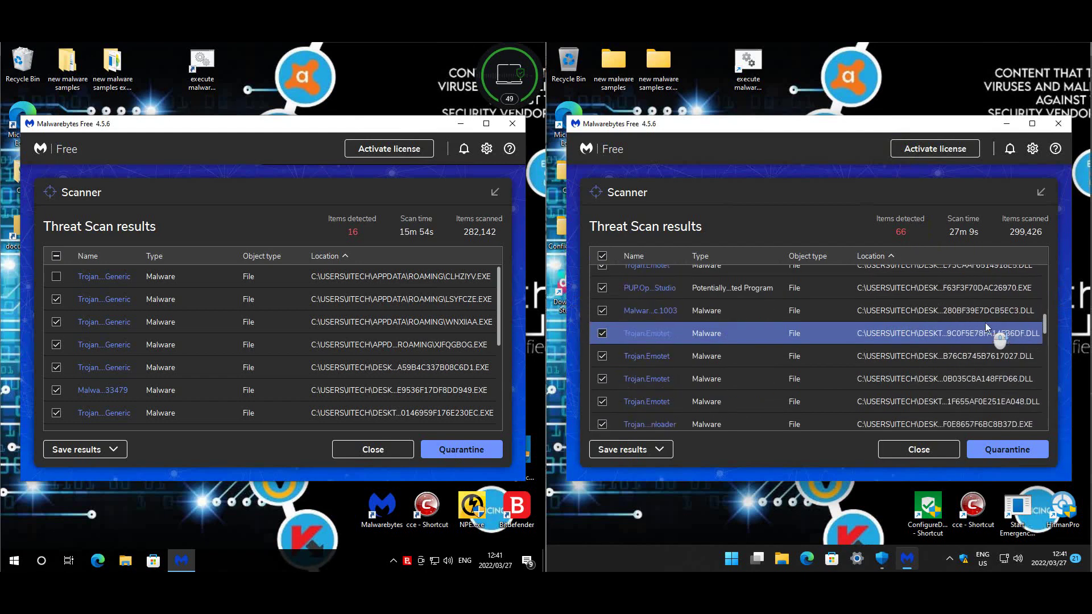
scroll(985, 322, down, 6)
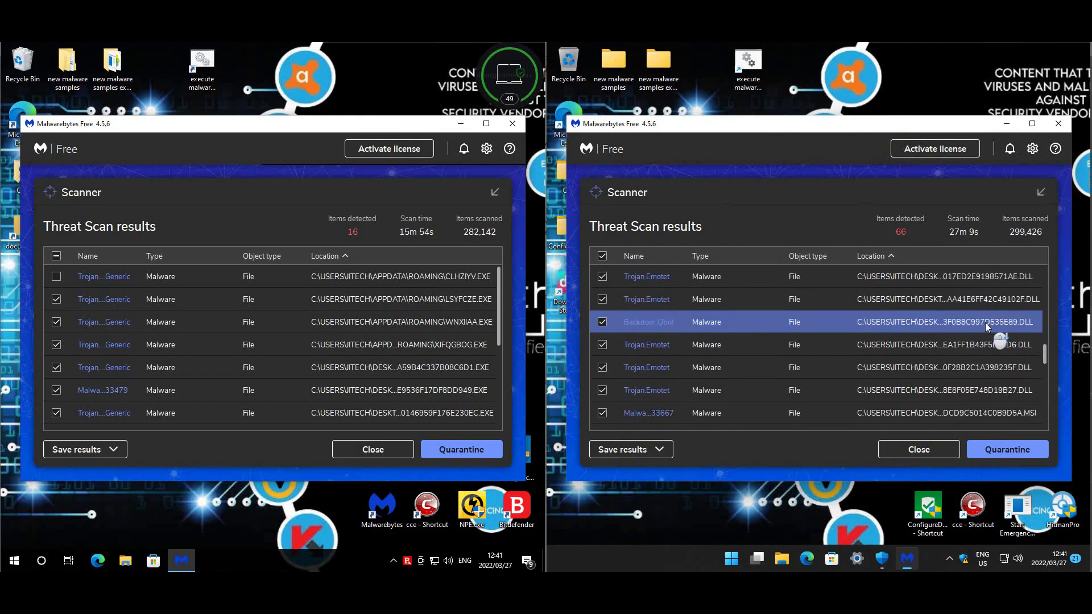
scroll(985, 322, down, 6)
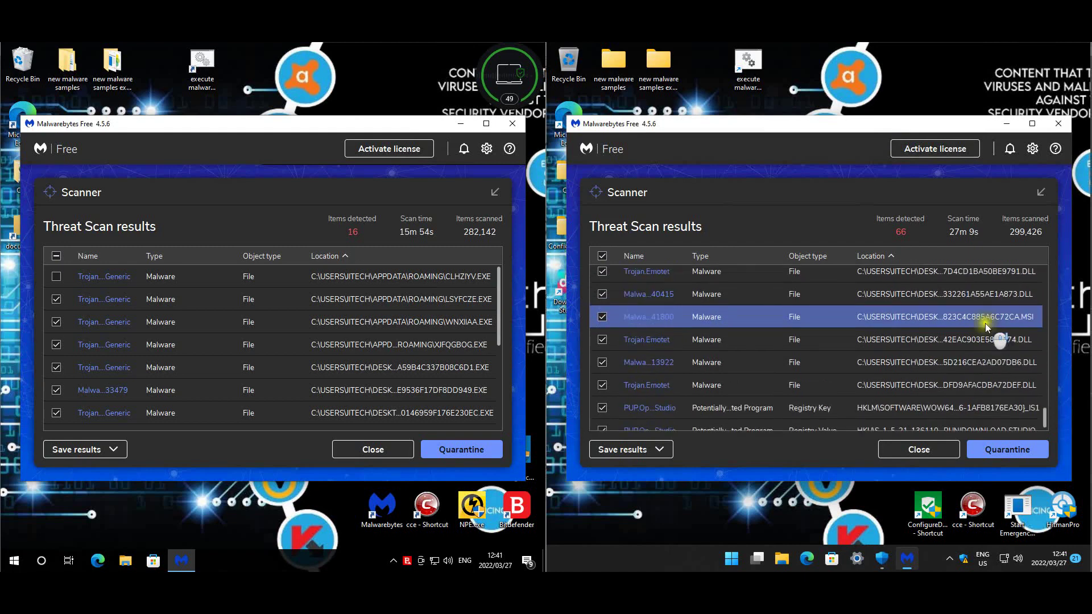
Inspect the two Download Studio registry entries in the Defender machine's results and close Malwarebytes on both machines.
click(924, 398)
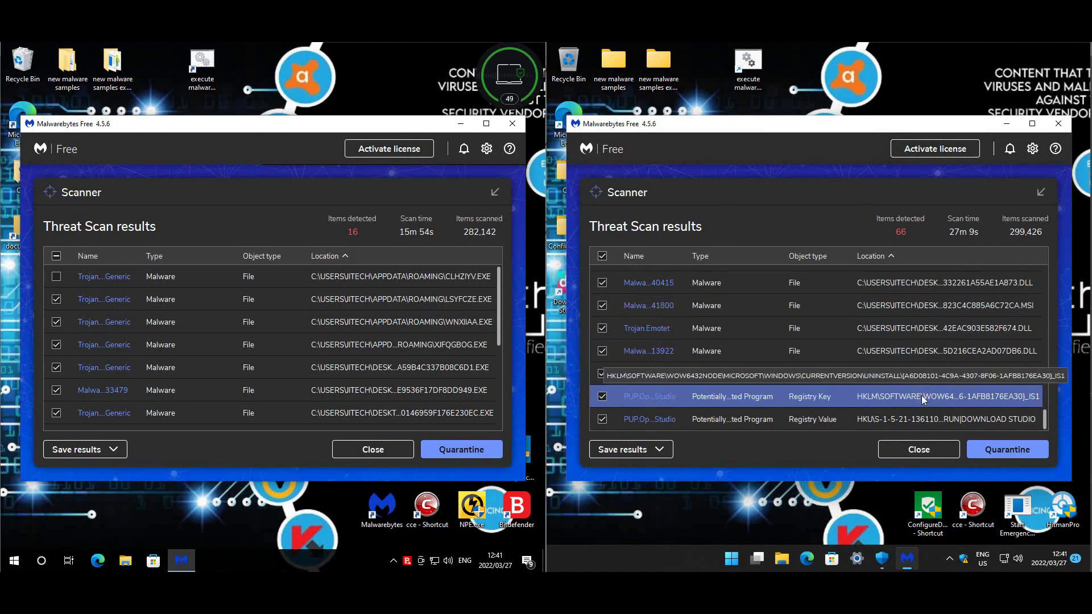
click(916, 419)
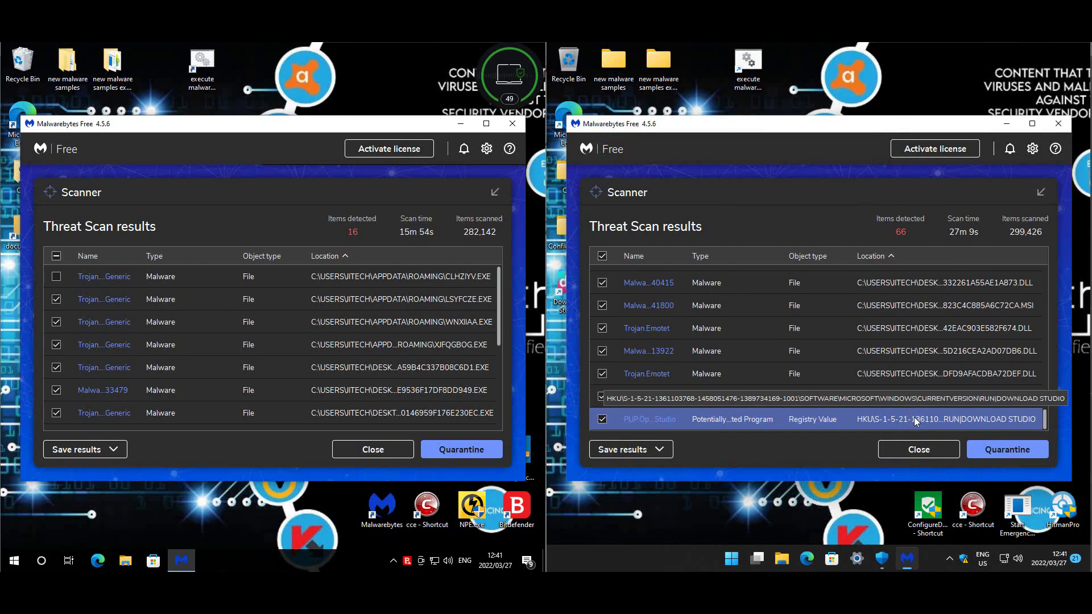
click(927, 395)
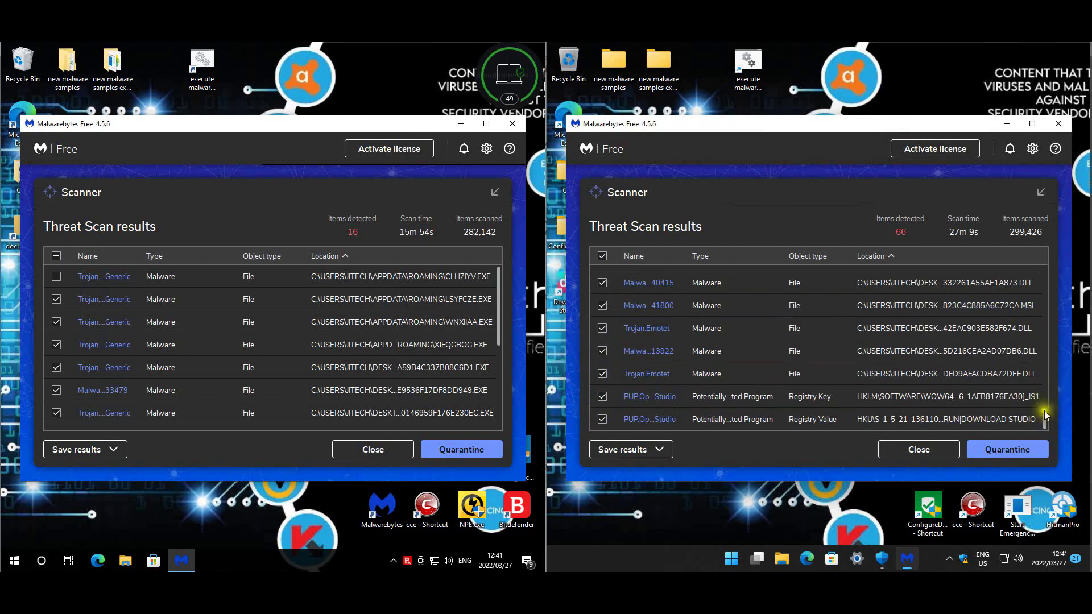
scroll(1050, 261, up, 15)
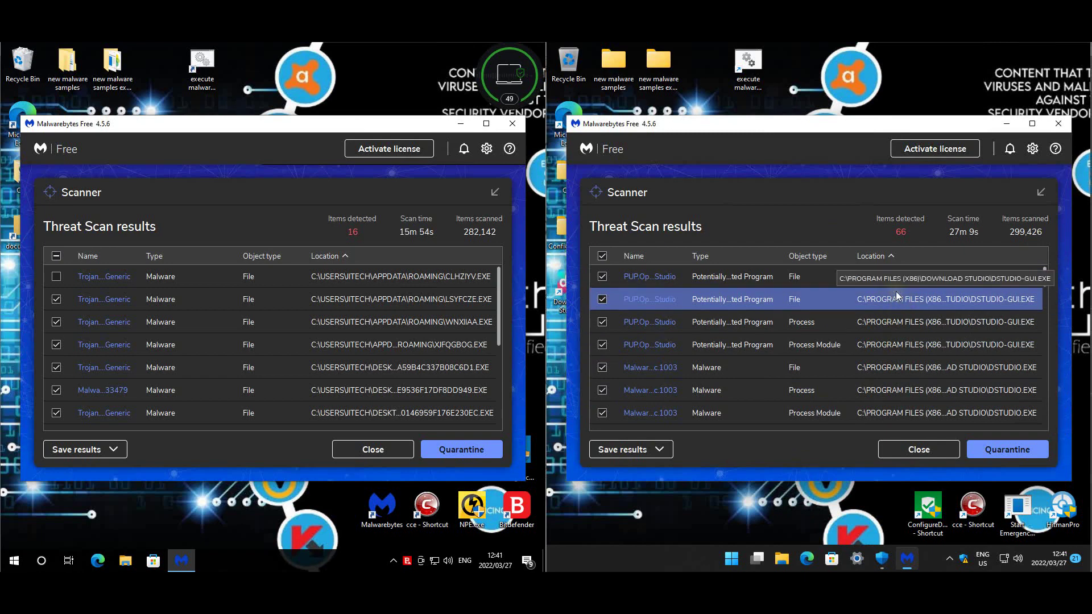
scroll(1032, 375, down, 15)
scroll(1032, 420, down, 3)
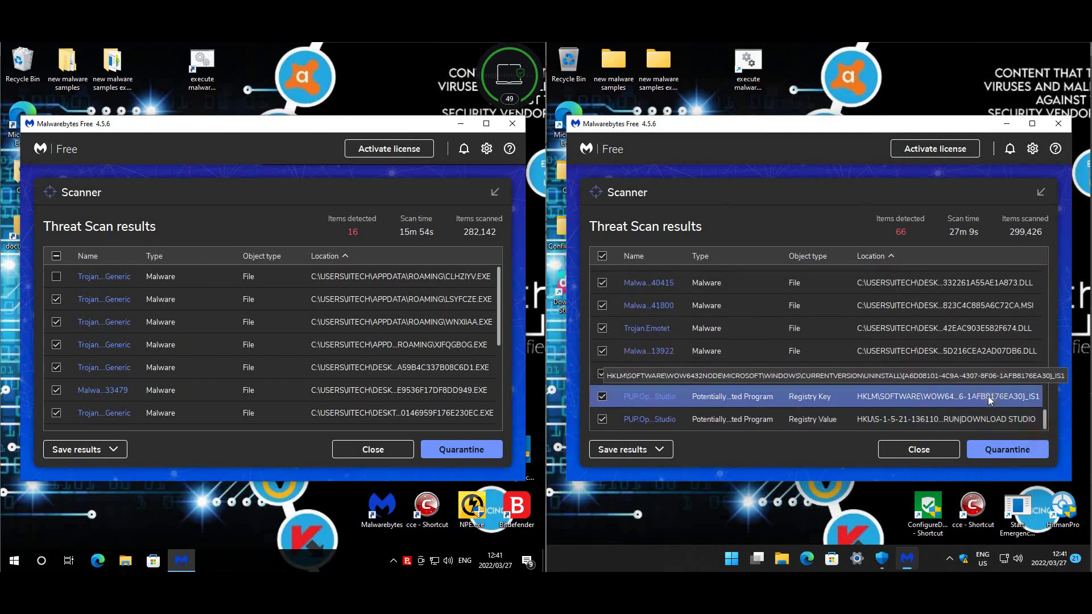
click(847, 392)
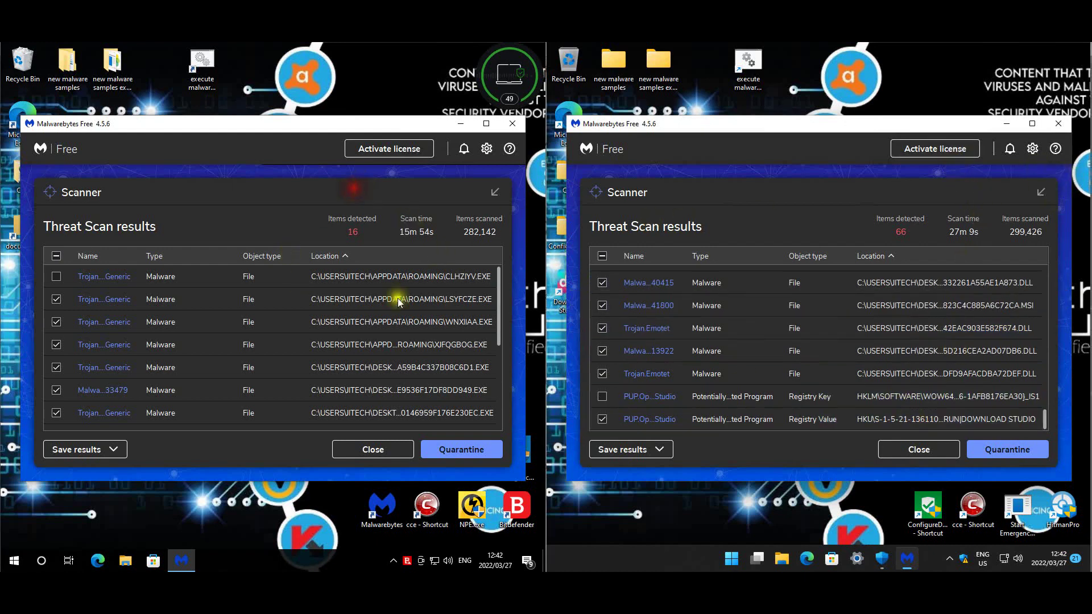
click(1058, 124)
click(513, 123)
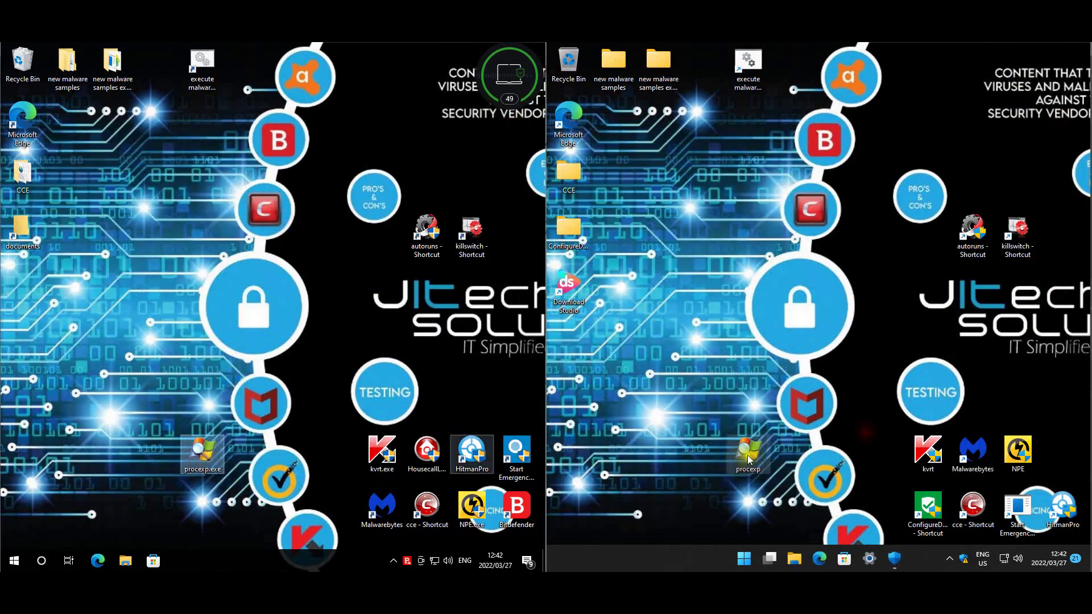
Bring up Process Explorer and Task Manager on both machines and check the VirusTotal ratings of the Bitdefender machine's processes.
click(744, 348)
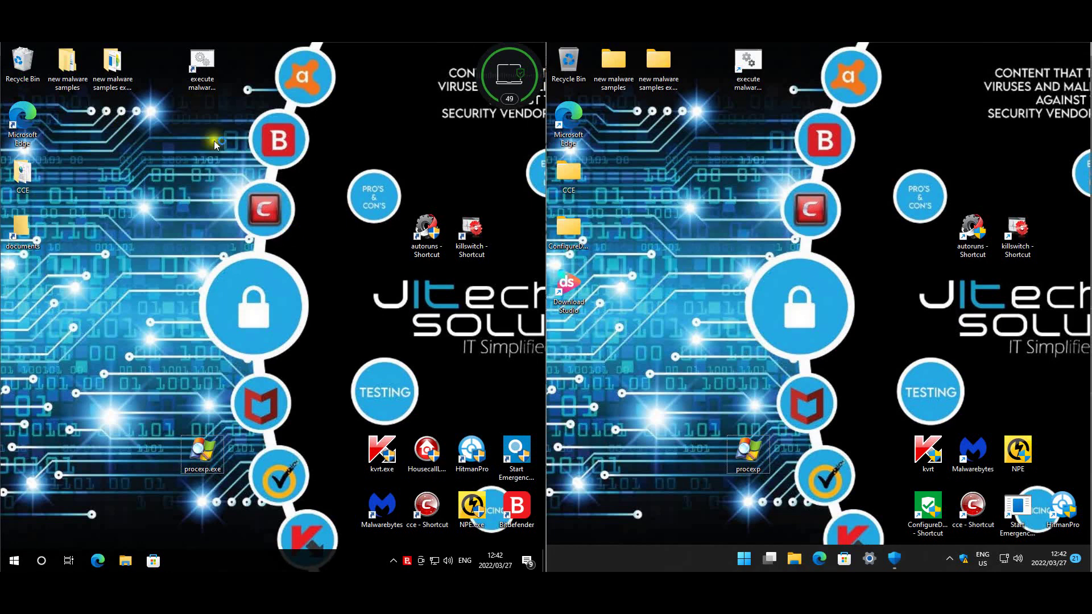
click(643, 244)
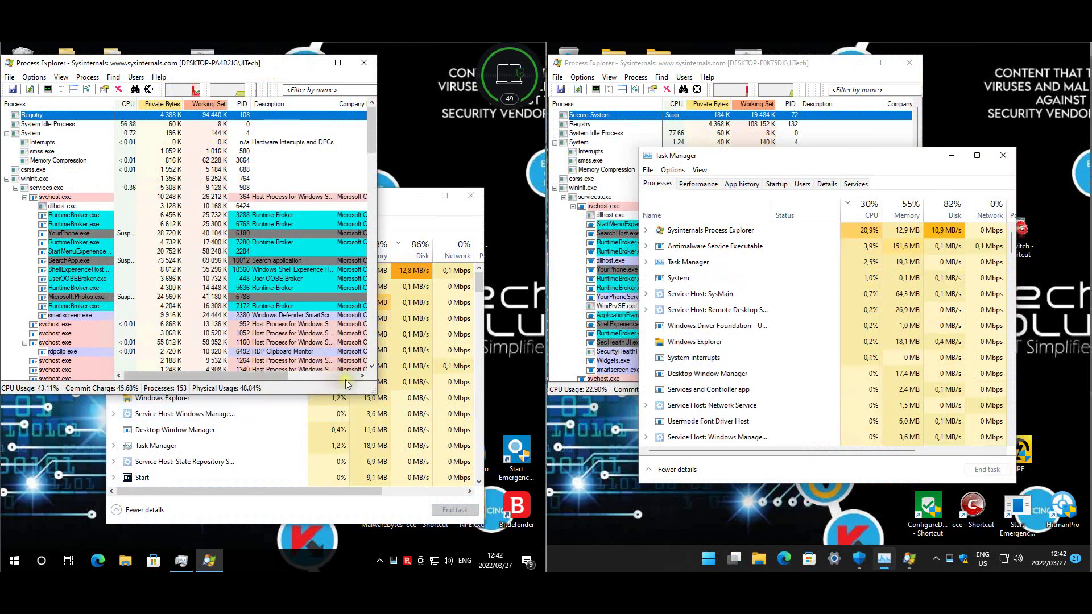
click(345, 376)
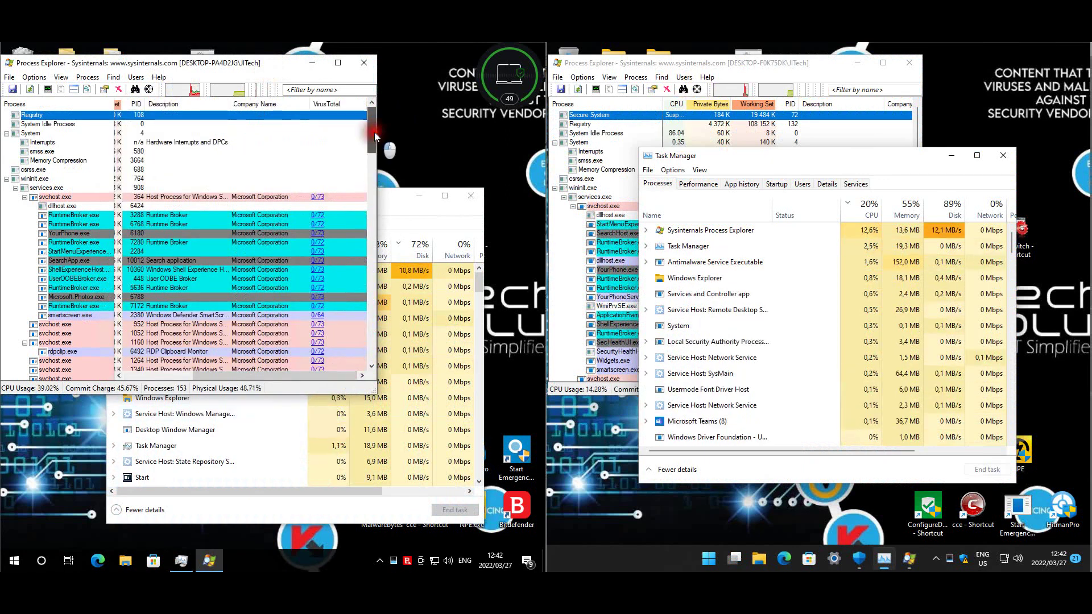
drag(374, 132, 363, 356)
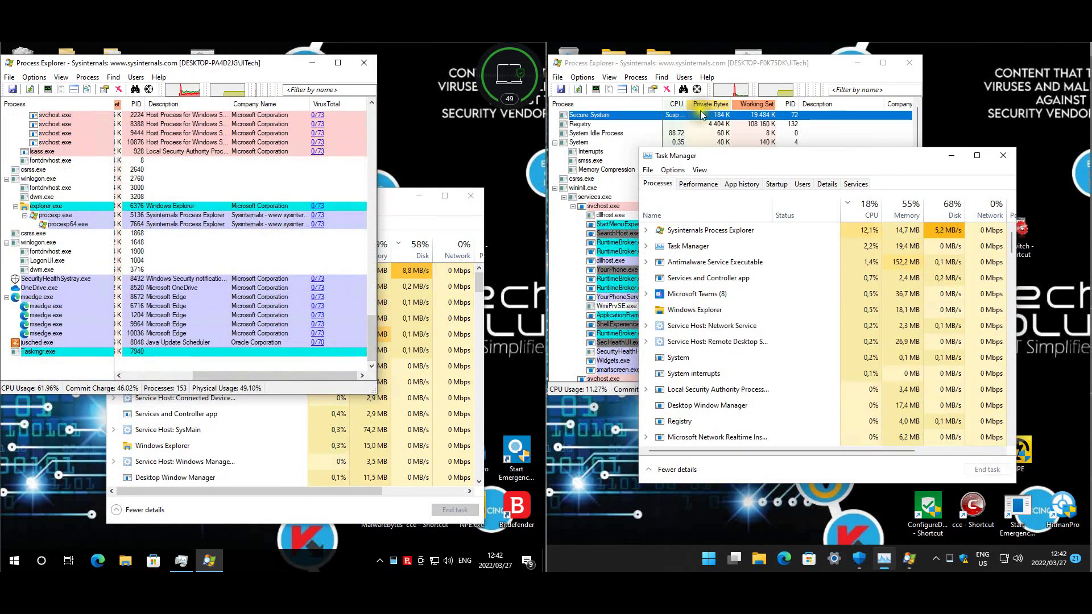
Check the VirusTotal ratings of the Defender machine's processes and close Process Explorer on both machines.
click(748, 67)
click(871, 379)
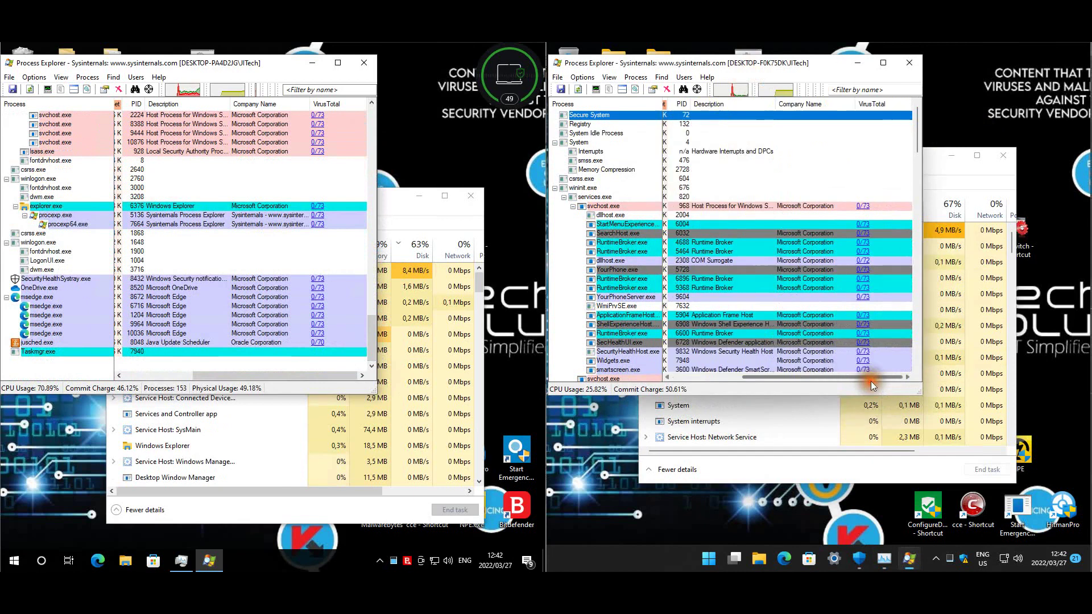
drag(920, 128, 919, 340)
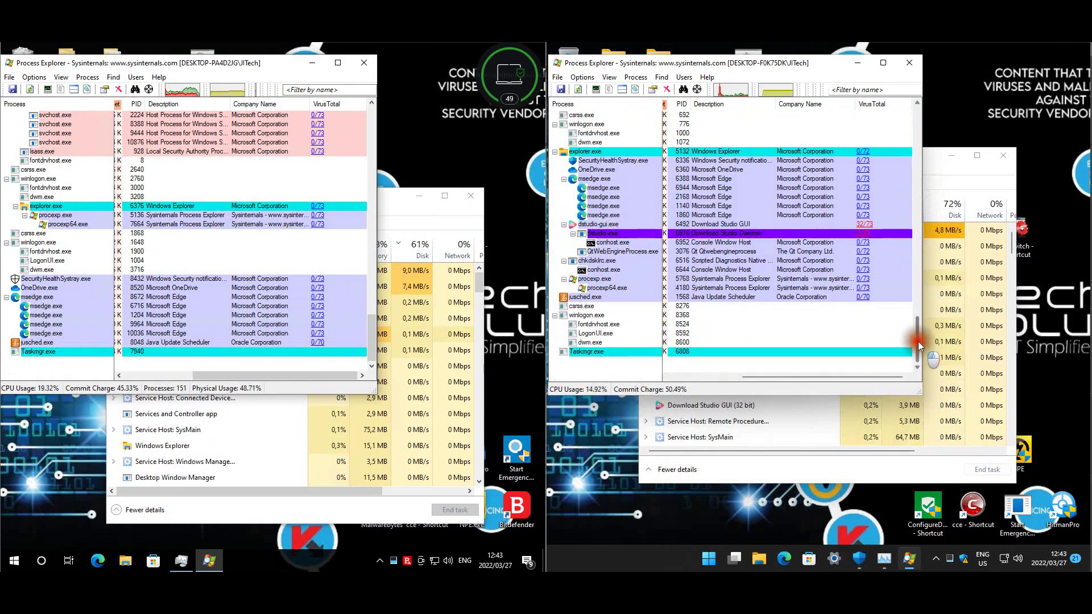
click(909, 65)
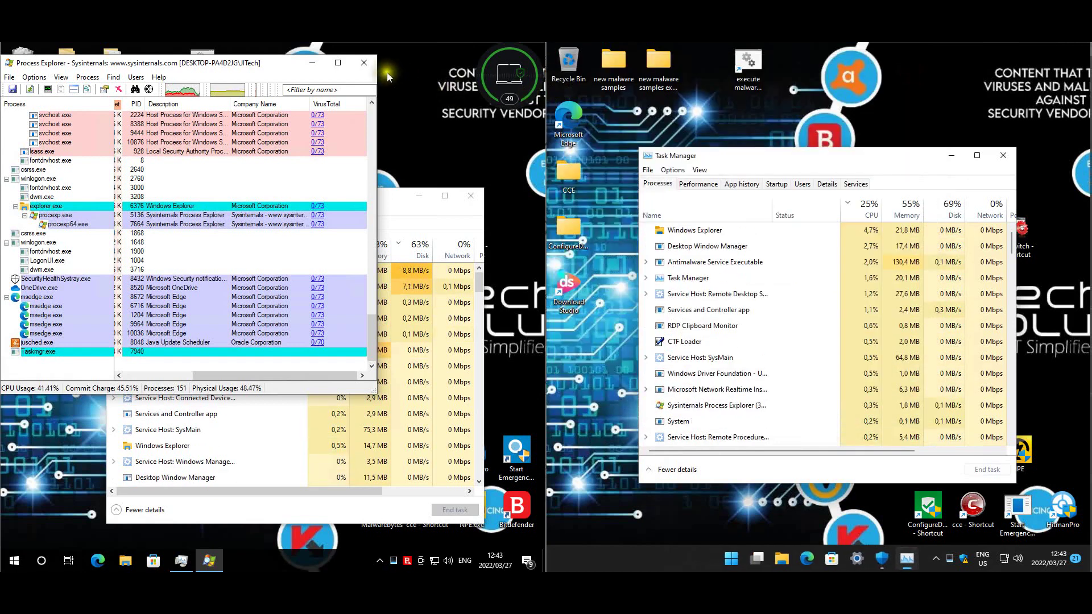
click(364, 63)
Show the startup entries in Task Manager on both machines and check httpshelper.dll on the Bitdefender machine.
click(776, 183)
click(237, 225)
drag(227, 172, 228, 171)
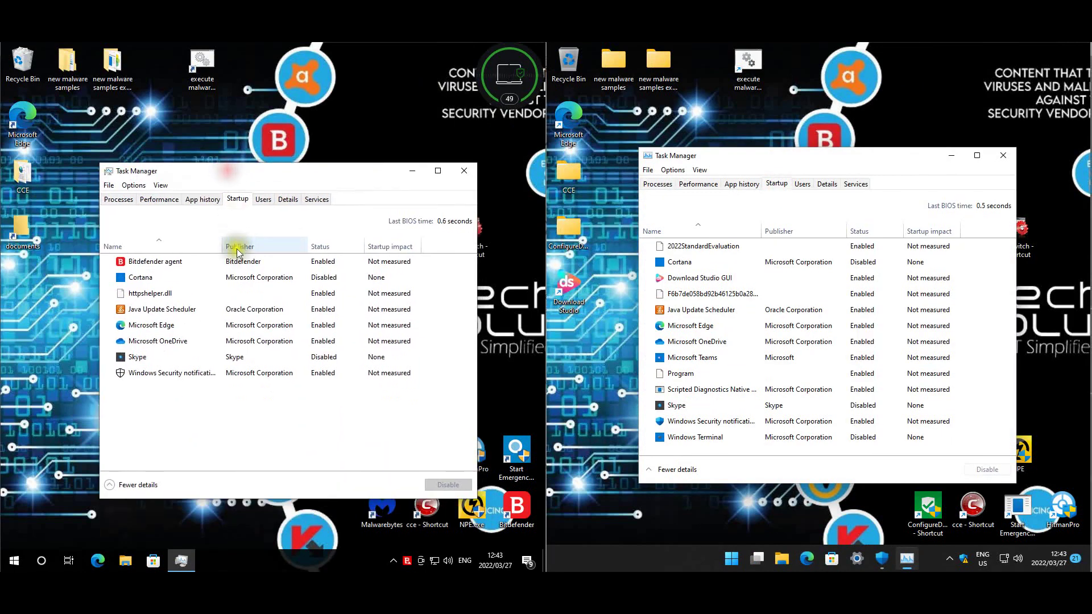
click(190, 293)
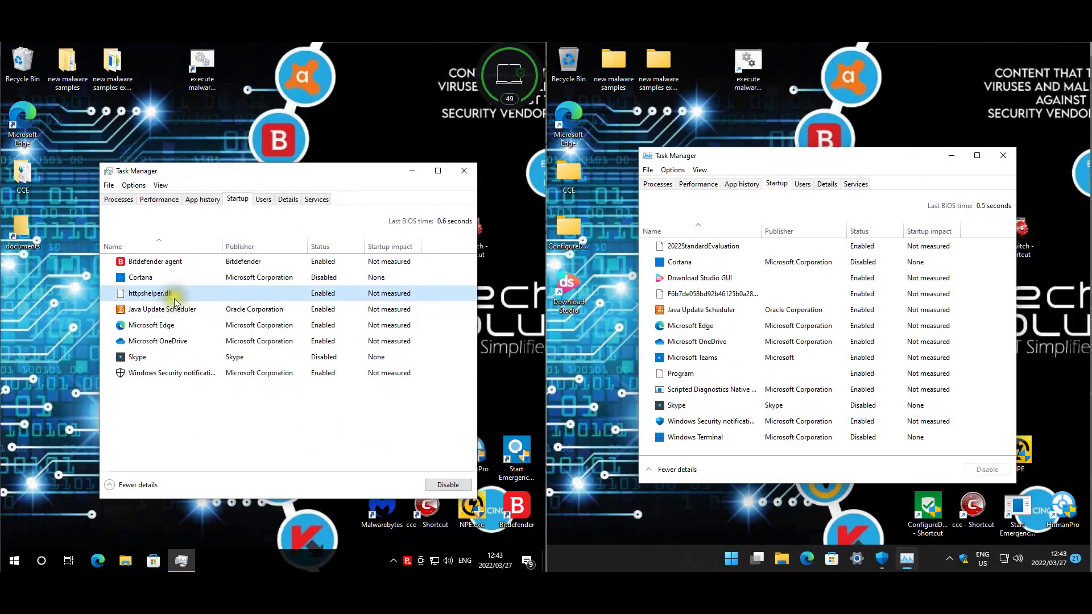
Check the Defender machine's startup entries, including 2022StandardEvaluation, Program, Scripted Diagnostics Native and Windows Terminal.
click(719, 251)
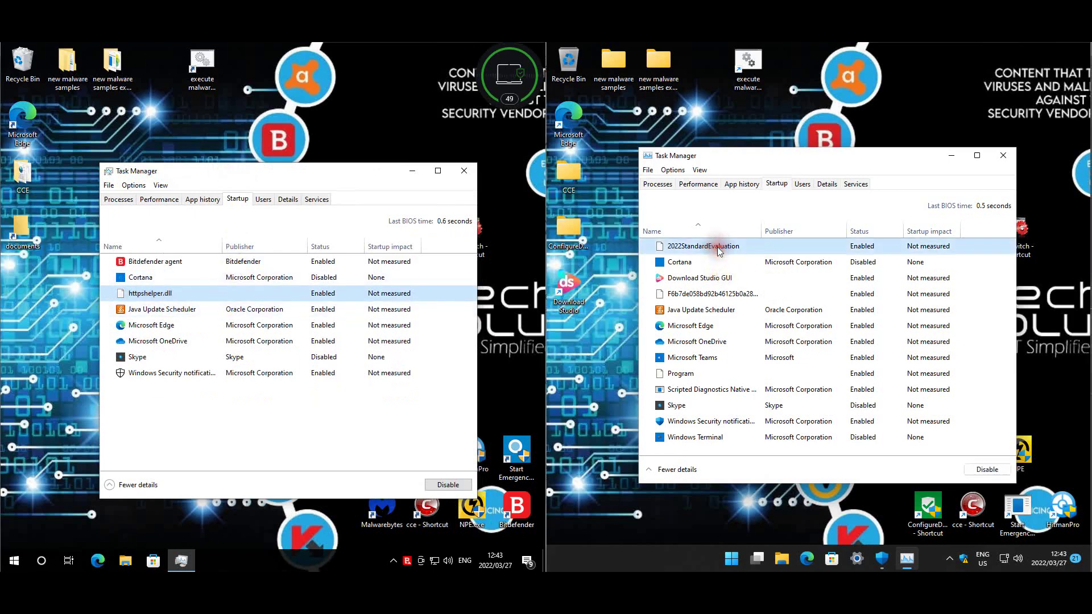
click(694, 292)
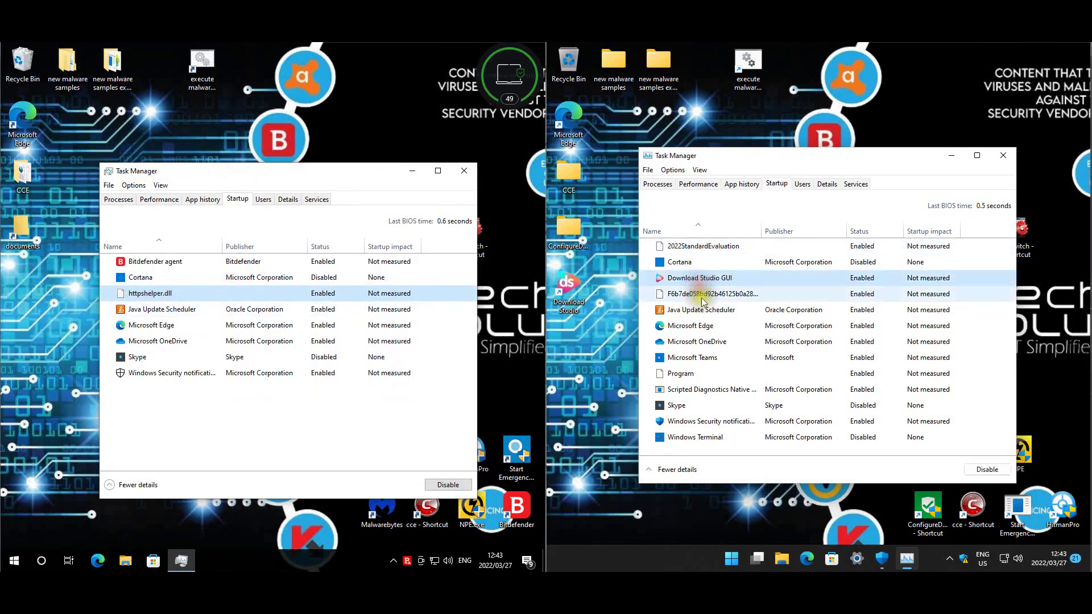
click(688, 376)
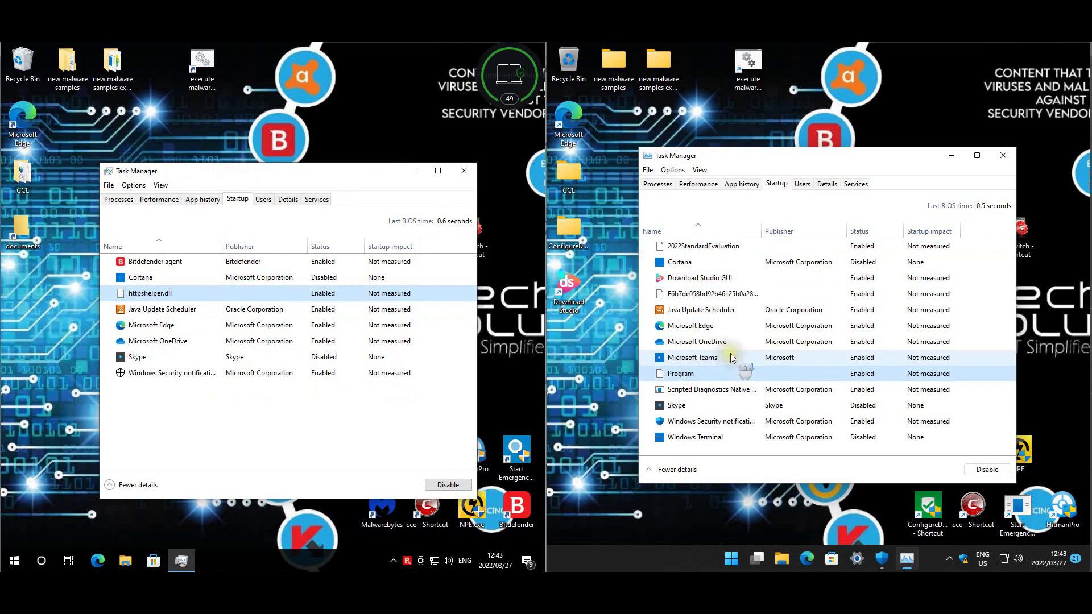
click(693, 389)
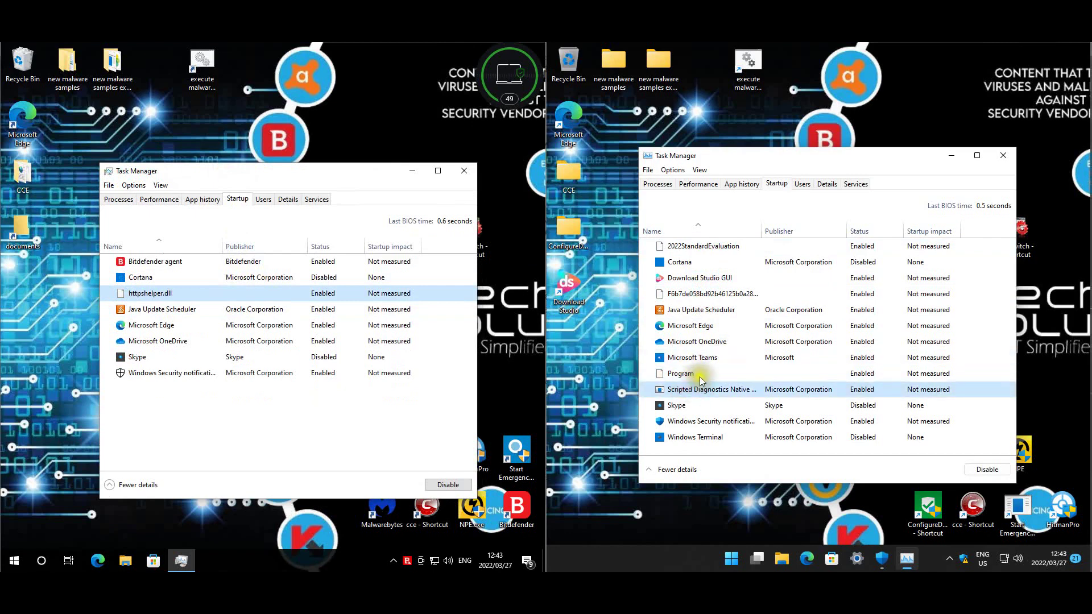
click(703, 436)
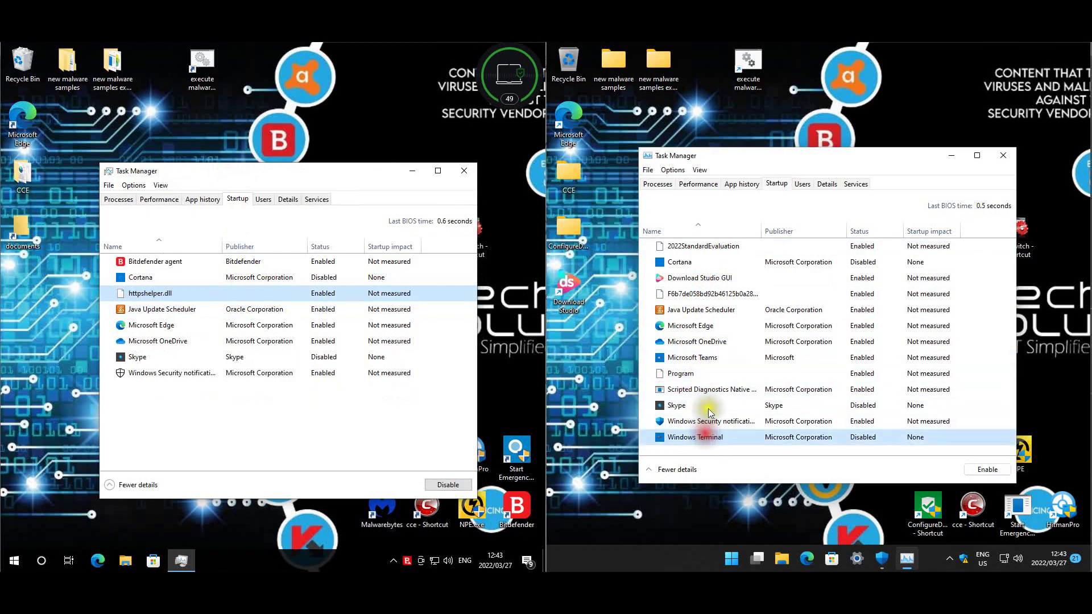
Open the properties of the 2022StandardEvaluation startup entry on the Defender machine.
click(409, 120)
right_click(691, 245)
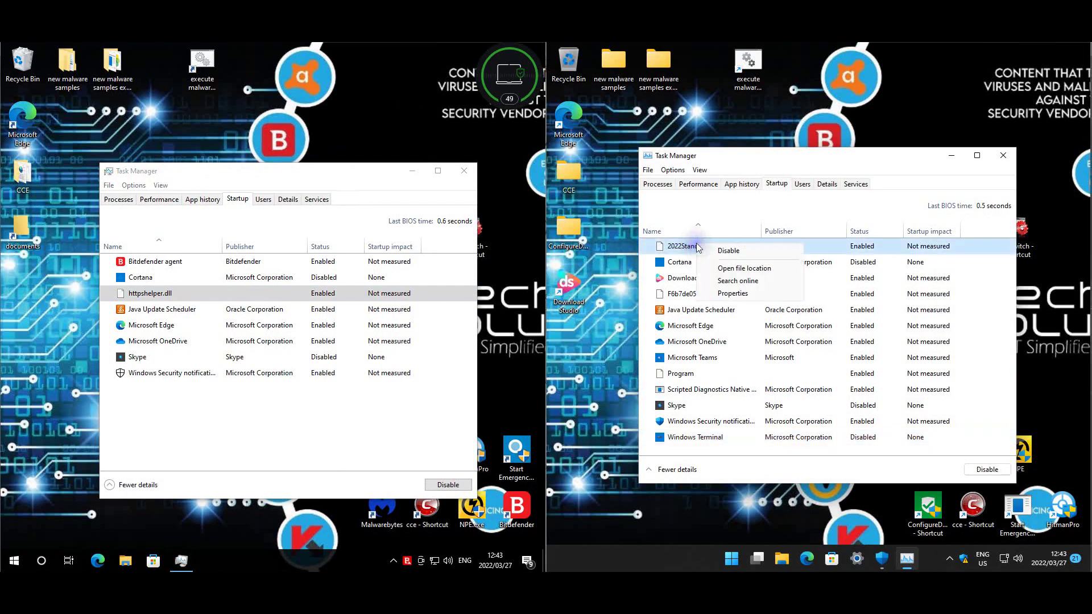
click(732, 296)
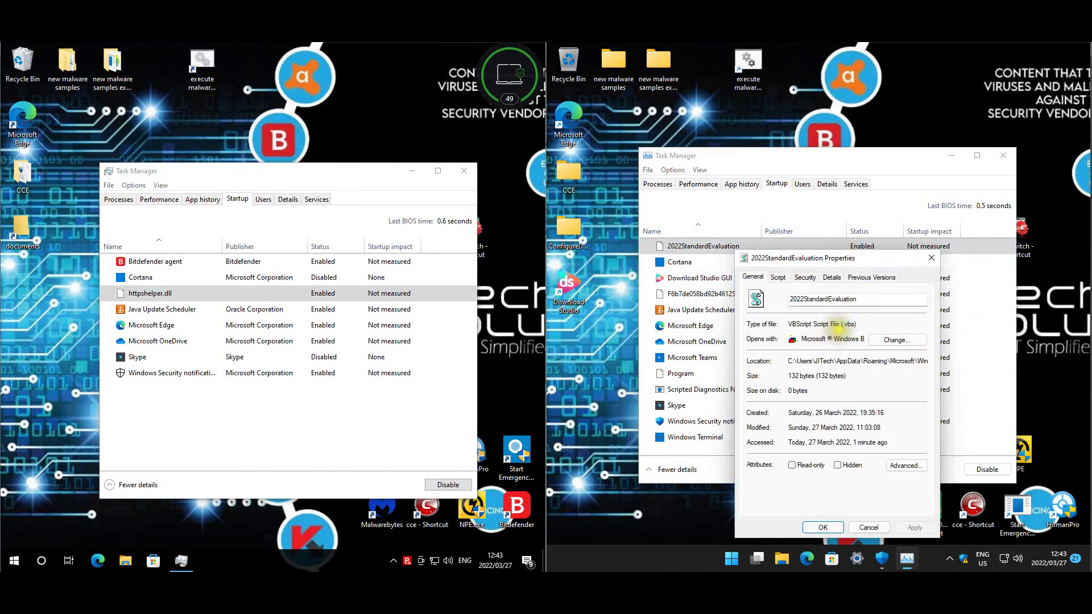
Read the full file location of the 2022StandardEvaluation script and close its properties.
drag(833, 364, 922, 387)
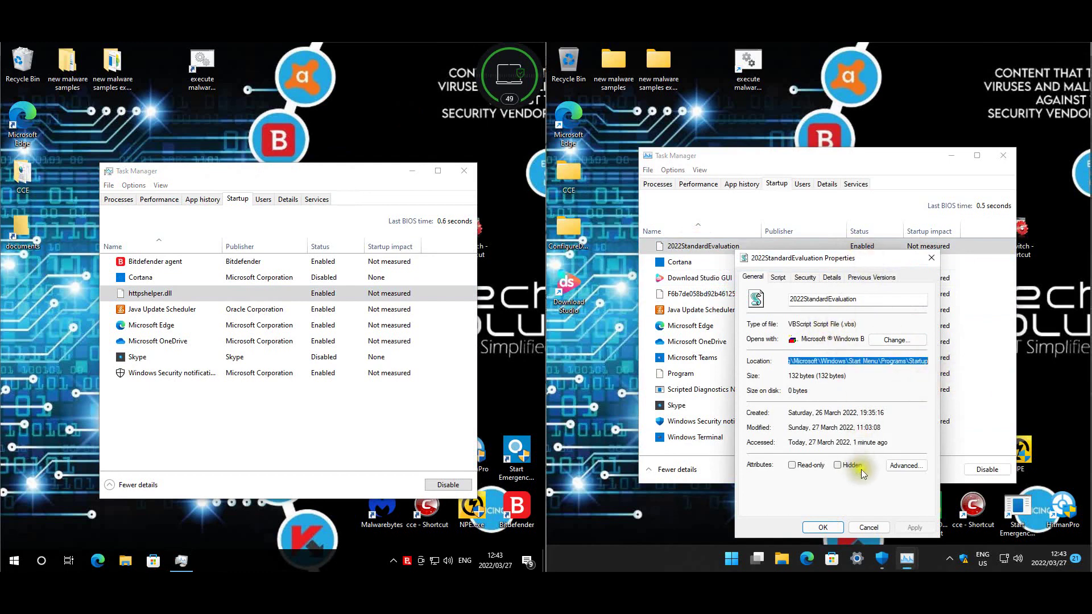
click(823, 527)
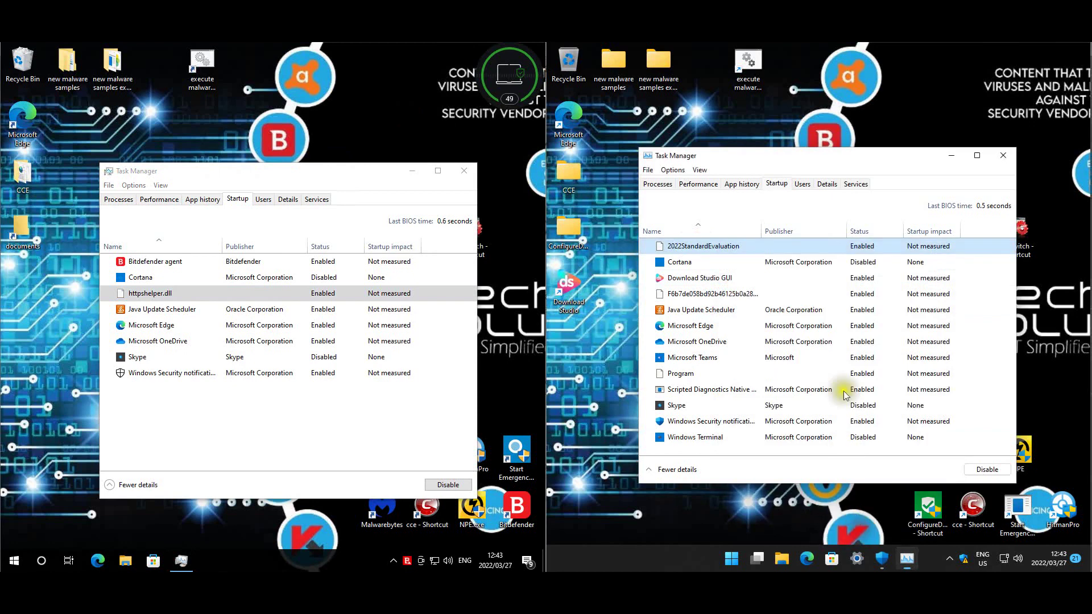
Check the available options for the Defender machine's F6b7de058bd92b46125b0a28 and Program startup entries and close Task Manager on both machines.
right_click(695, 293)
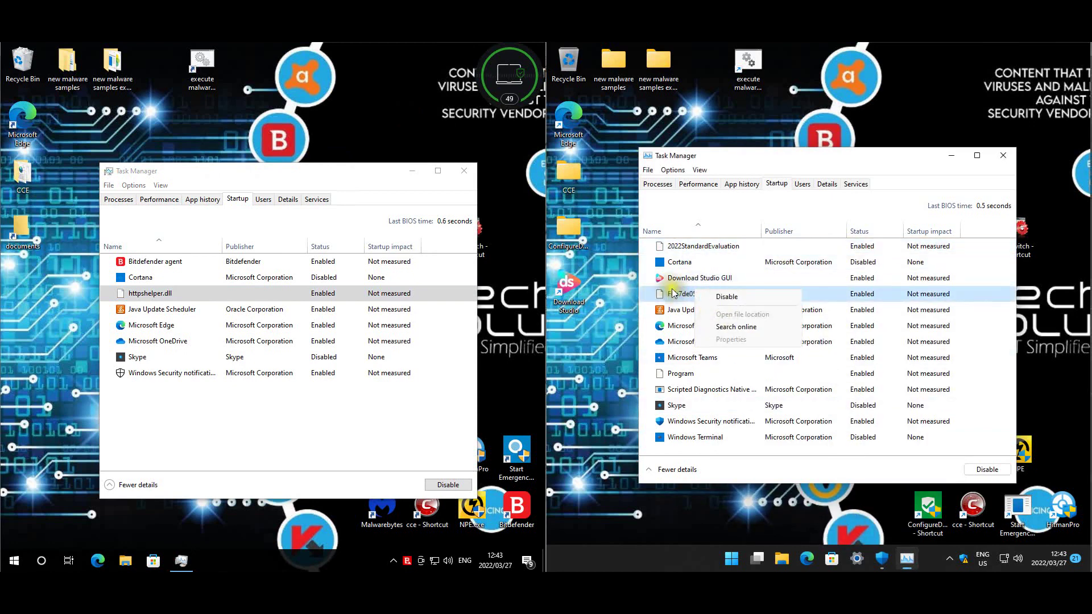
right_click(693, 296)
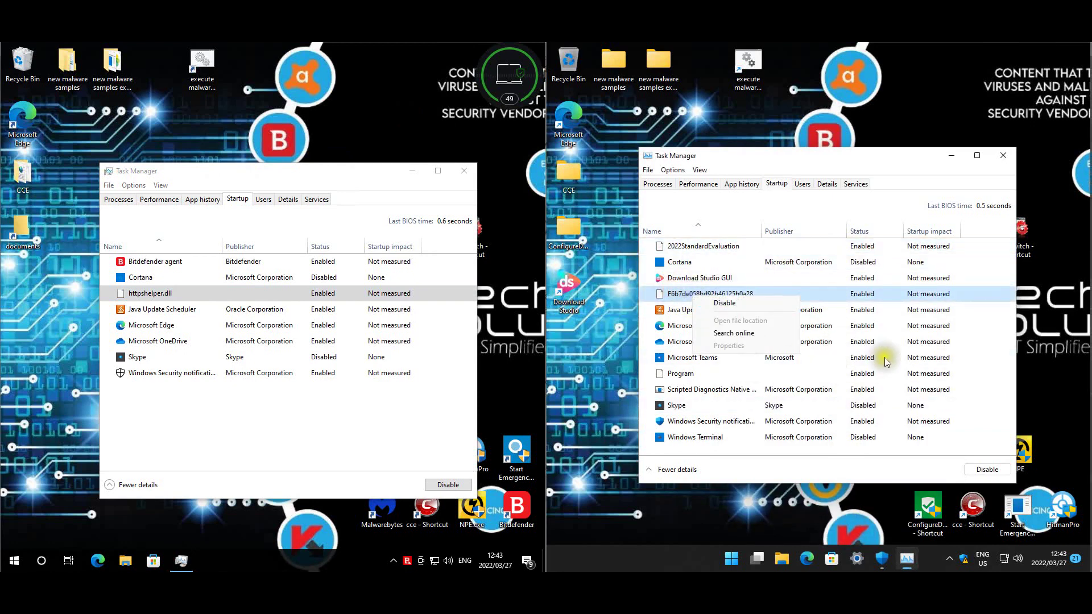
right_click(718, 294)
click(759, 331)
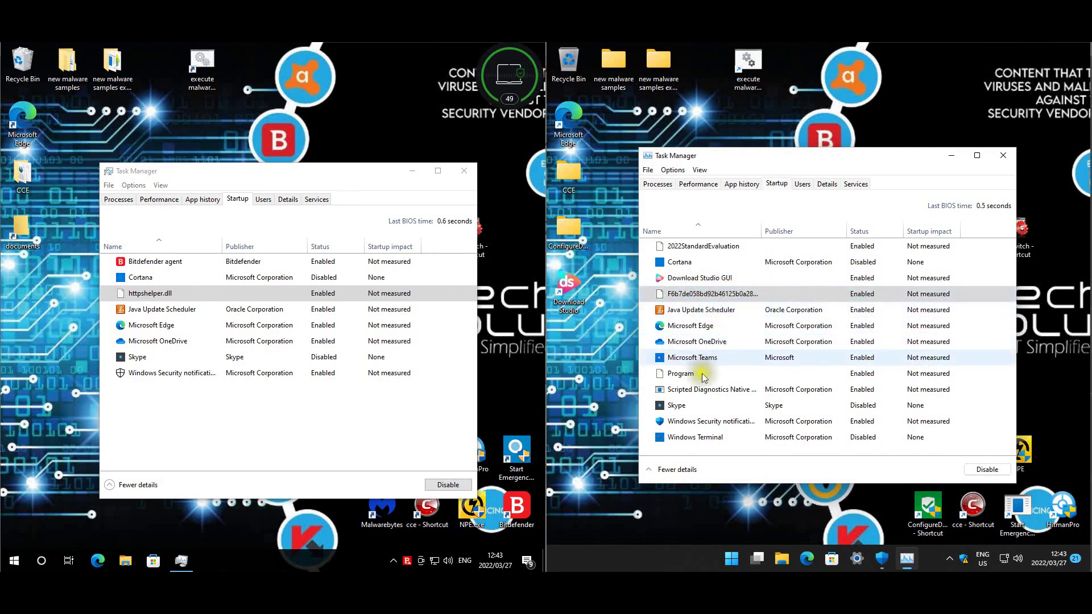
right_click(692, 372)
click(906, 382)
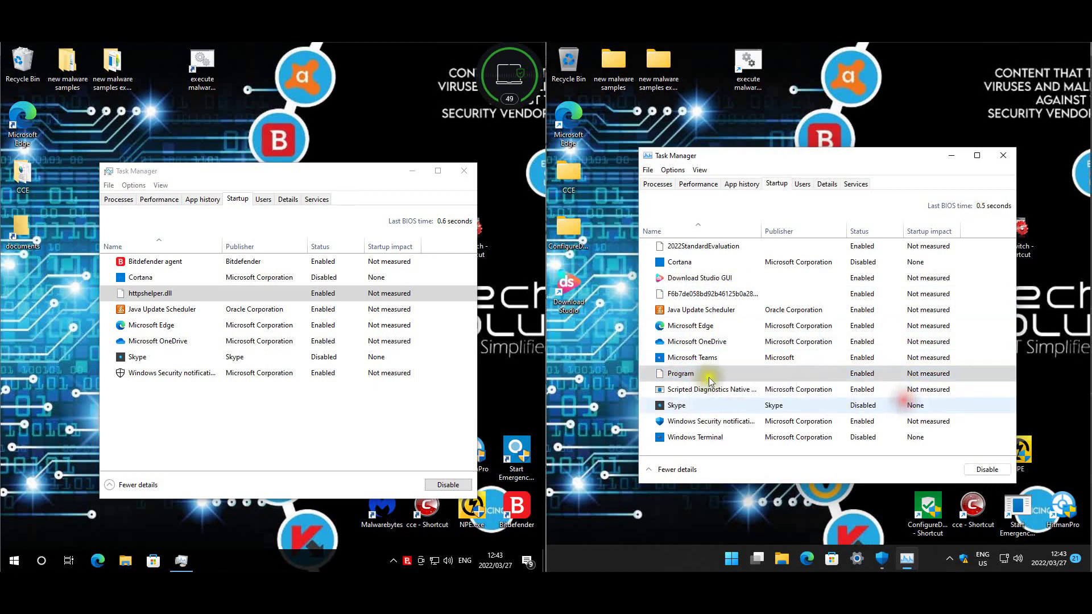
click(1003, 155)
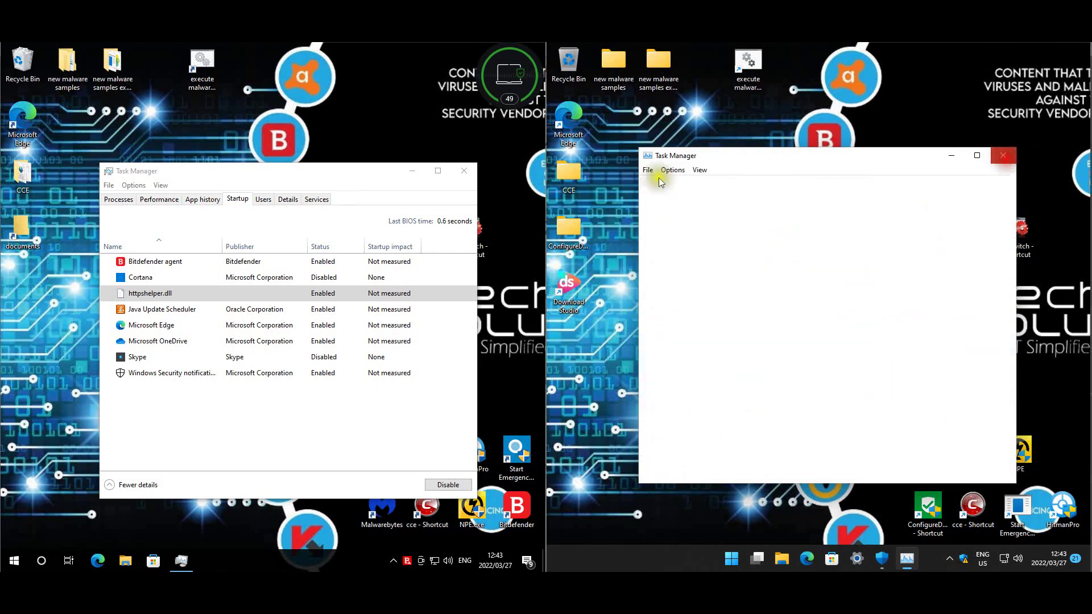
click(463, 170)
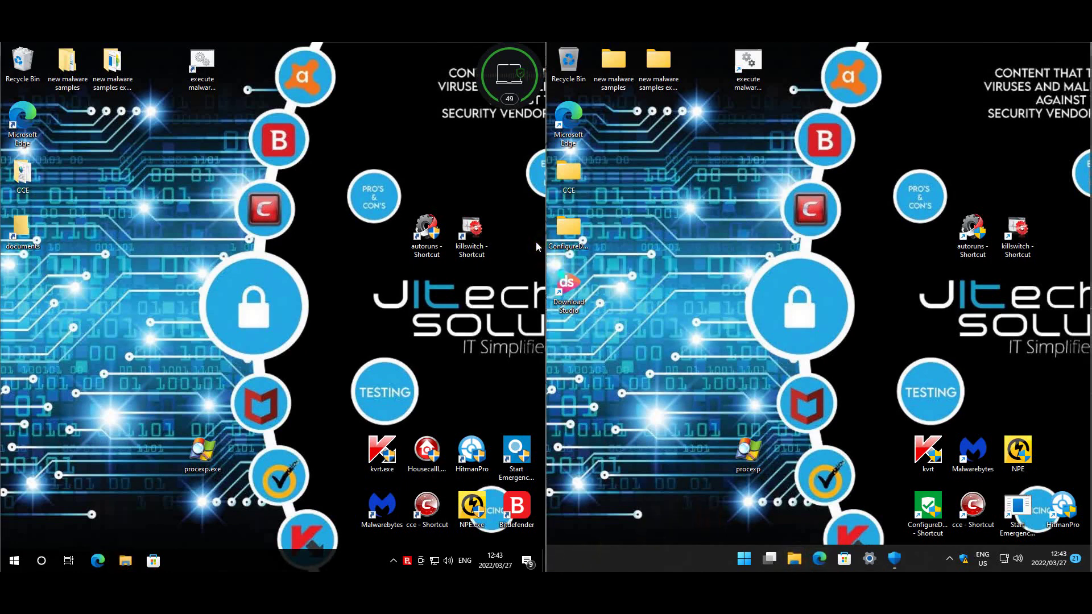
Open File Explorer on both machines and check the contents of the Downloads and Documents folders.
key(super+e)
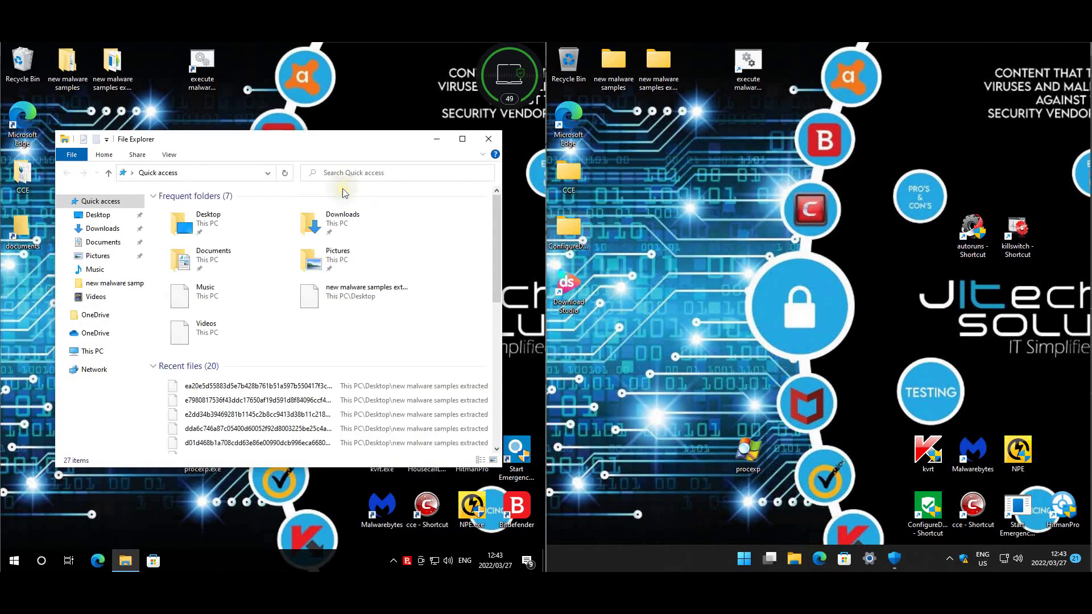
click(88, 351)
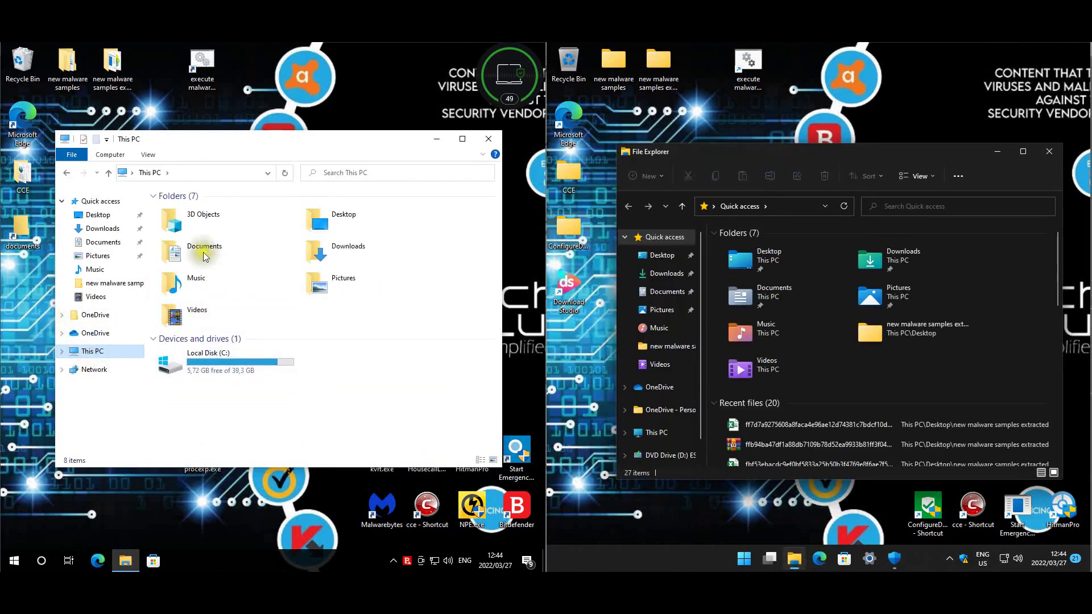
click(102, 228)
click(667, 274)
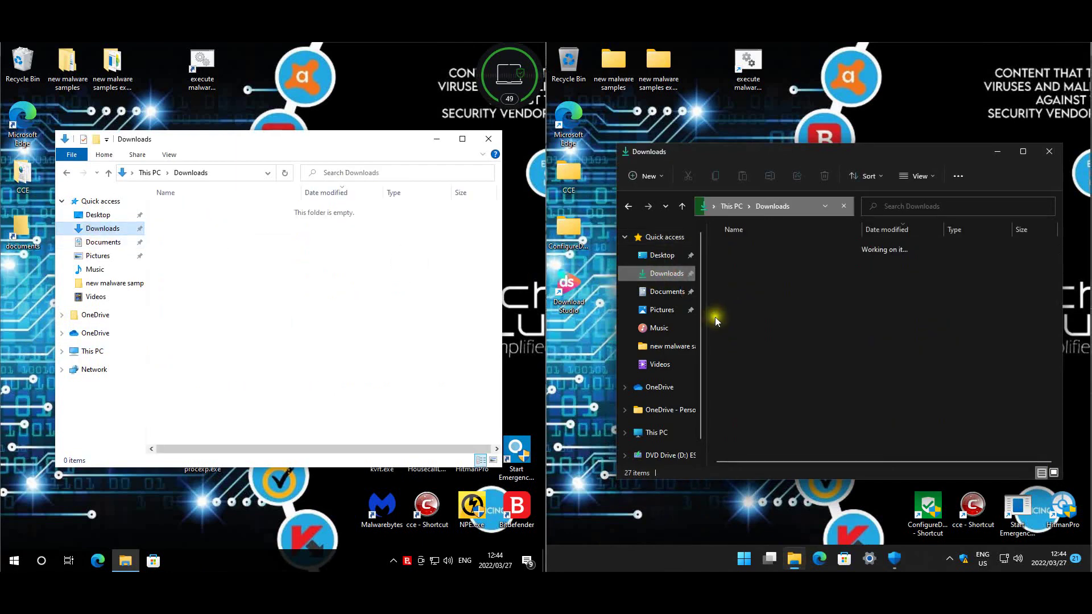
click(103, 242)
click(668, 292)
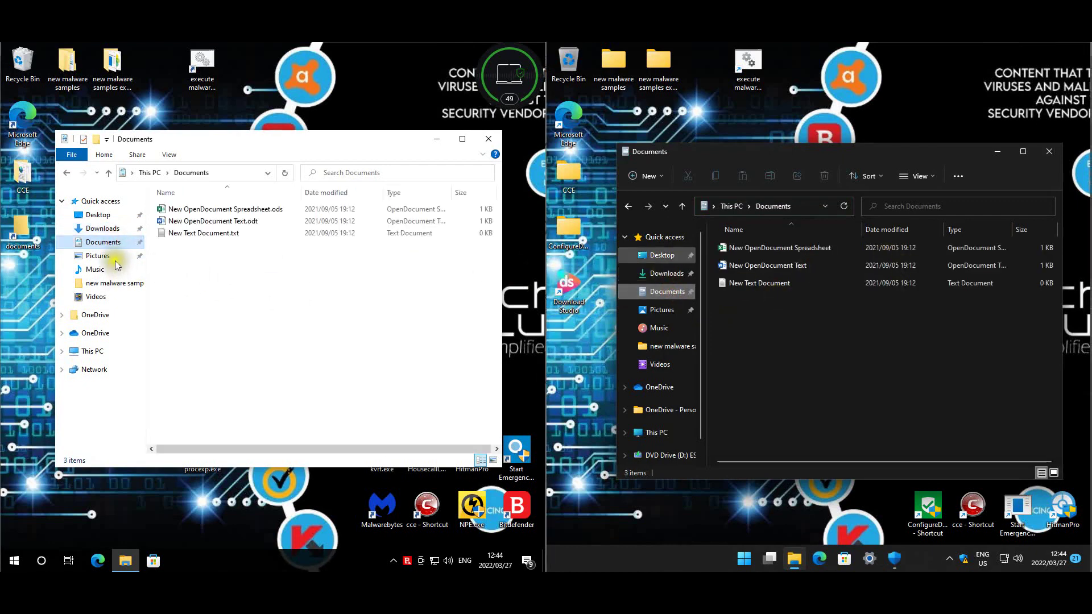
Check the images in the Pictures folder down to the last file on both machines.
click(98, 255)
click(661, 309)
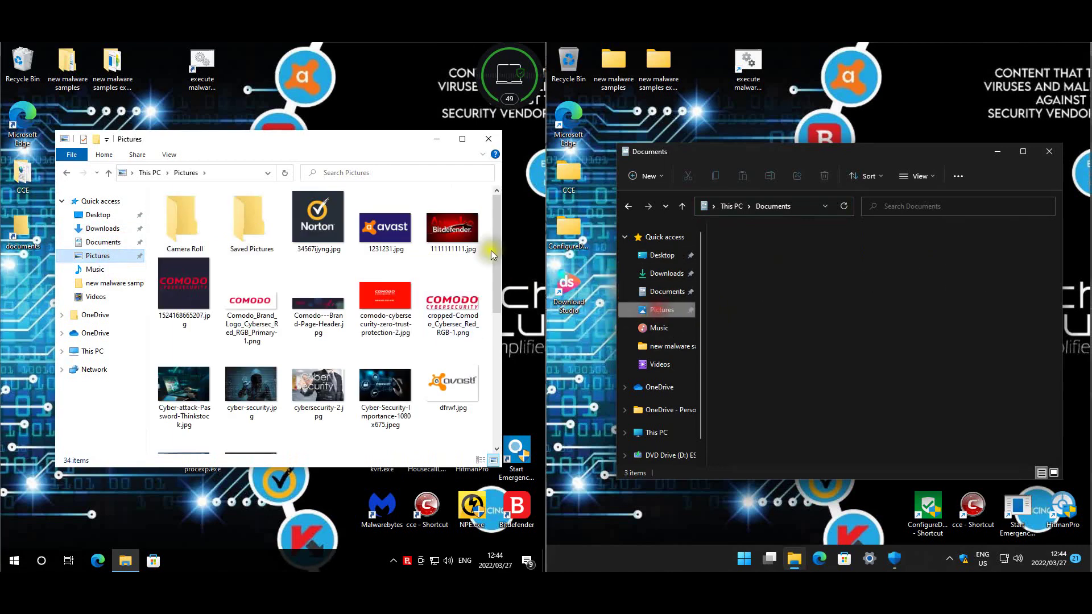
drag(497, 224, 498, 392)
drag(1054, 247, 1056, 436)
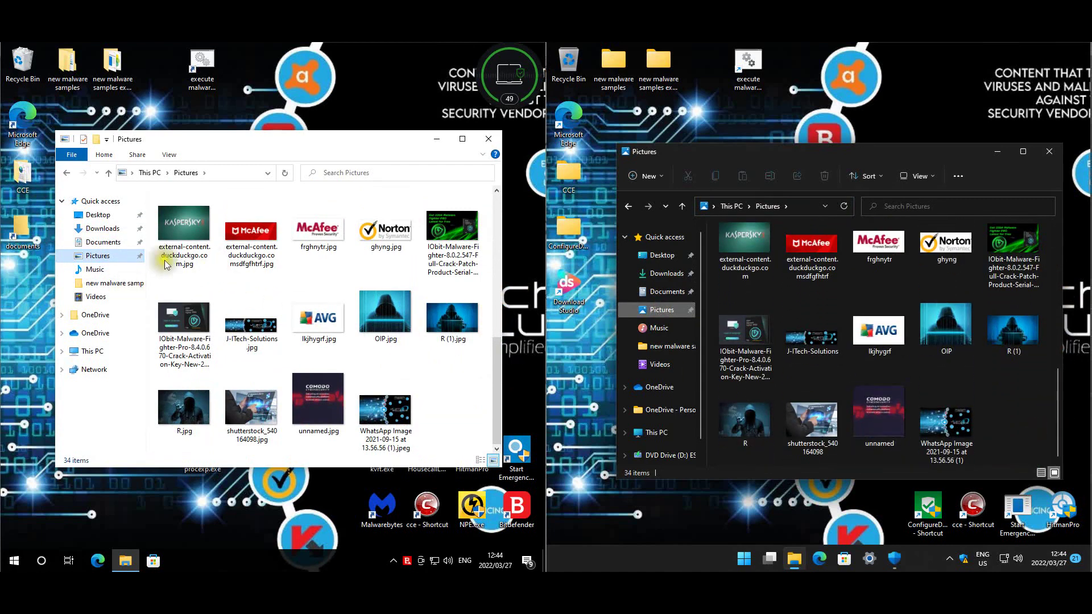
Inspect the files in the ADESD folder on the Bitdefender machine's C: drive and close File Explorer on both machines.
click(71, 351)
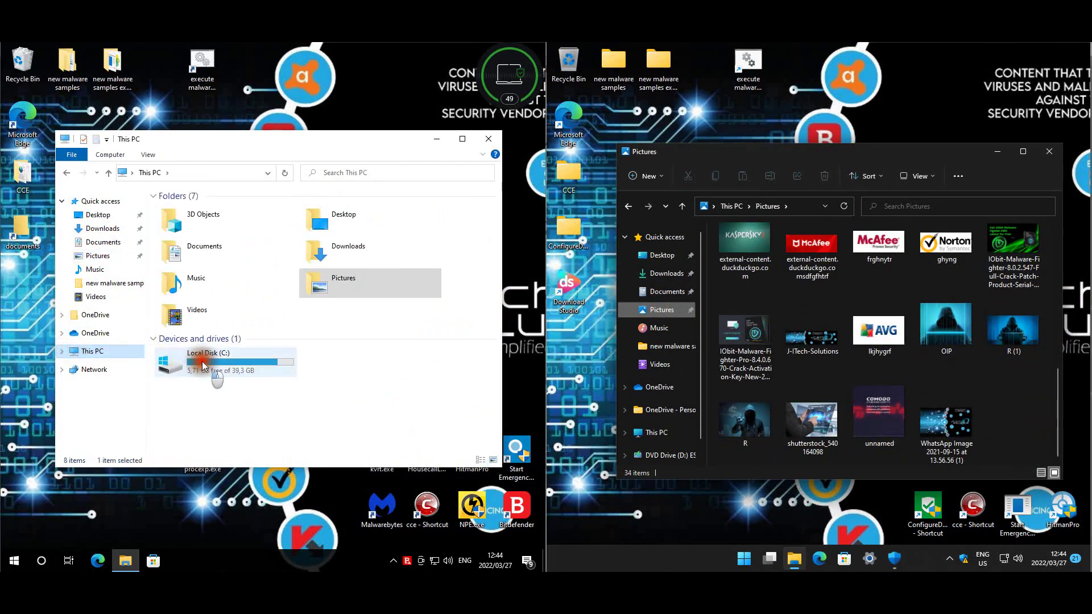
double_click(213, 358)
double_click(186, 210)
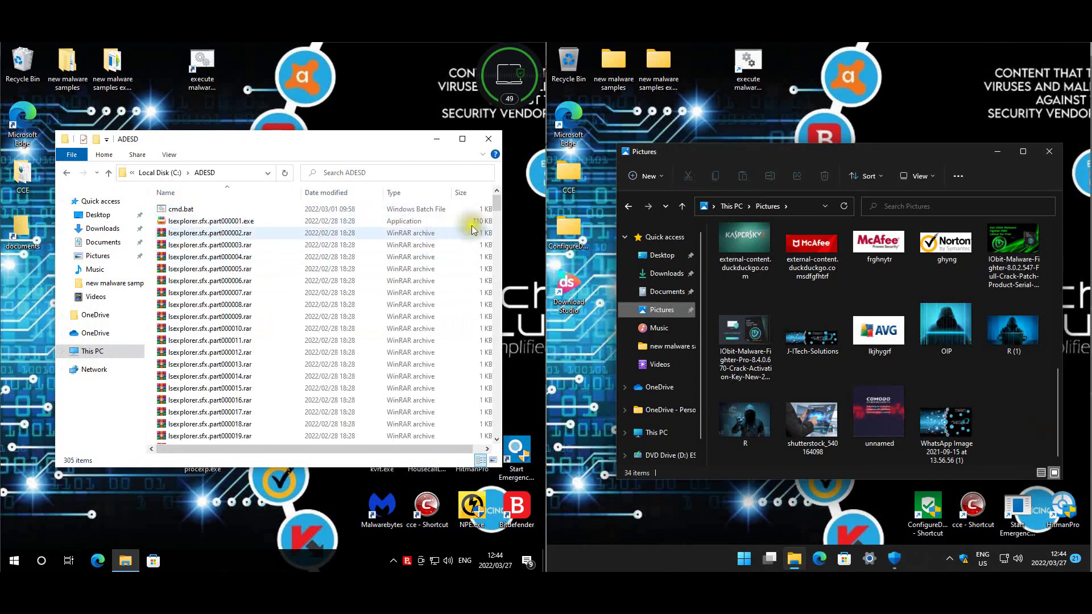
mouse_move(497, 204)
mouse_down()
mouse_move(492, 430)
mouse_move(517, 274)
mouse_move(501, 190)
mouse_up()
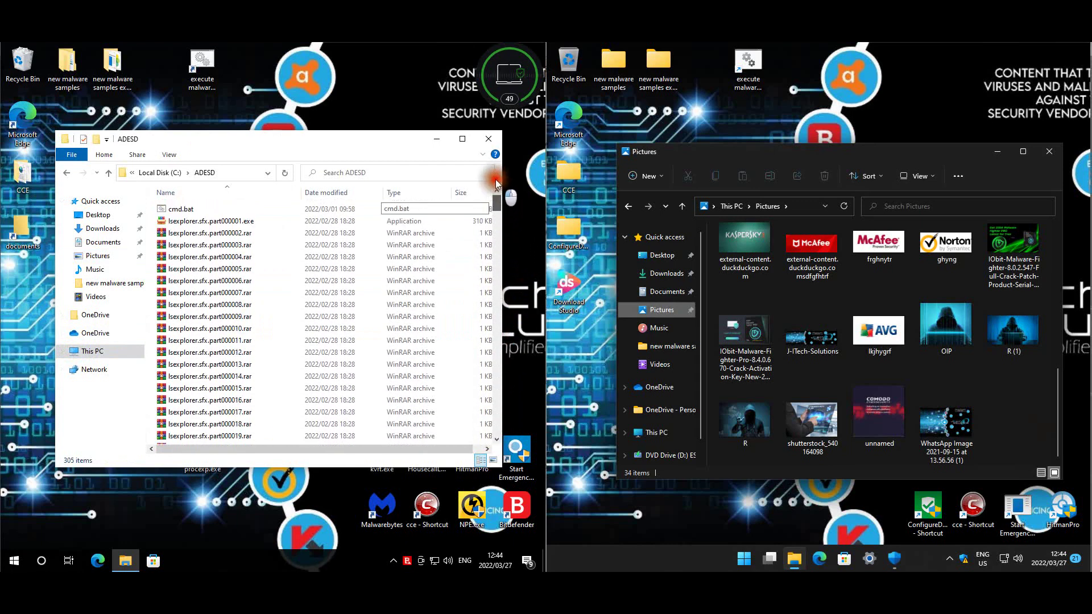
click(208, 220)
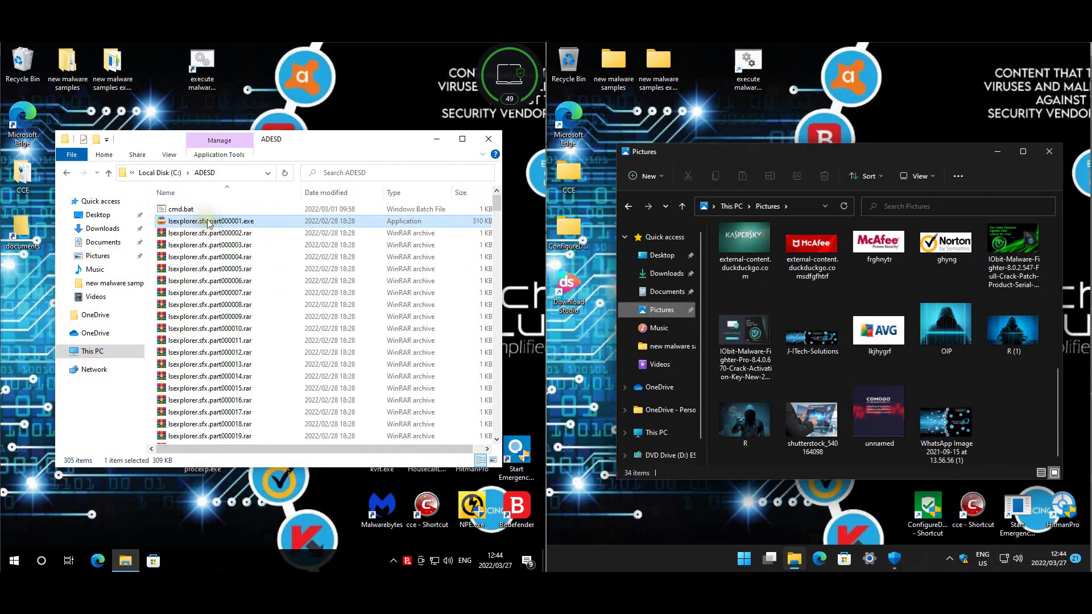
click(488, 143)
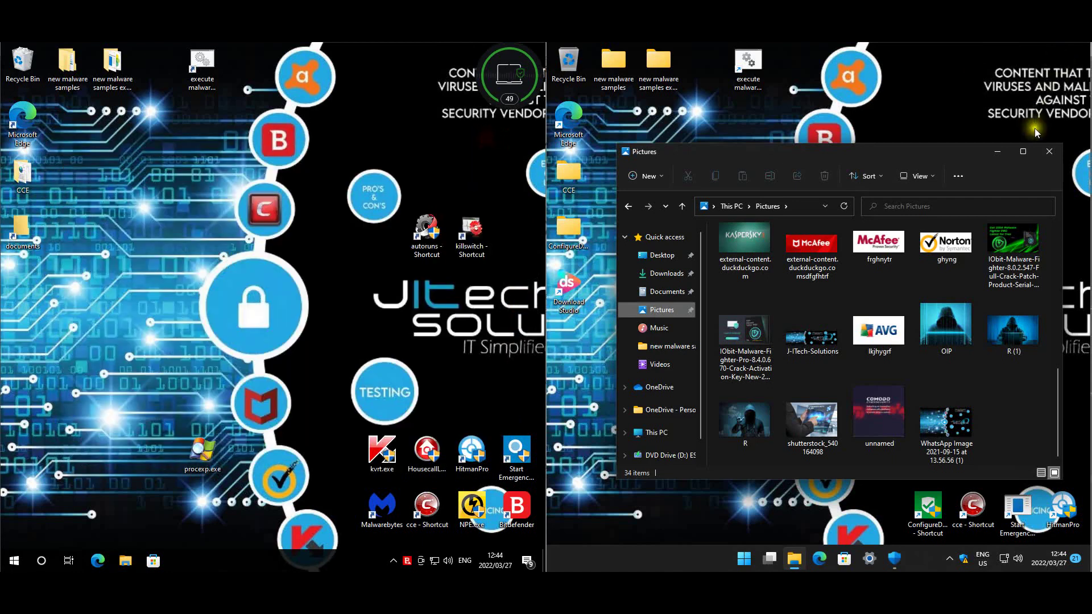
click(1051, 152)
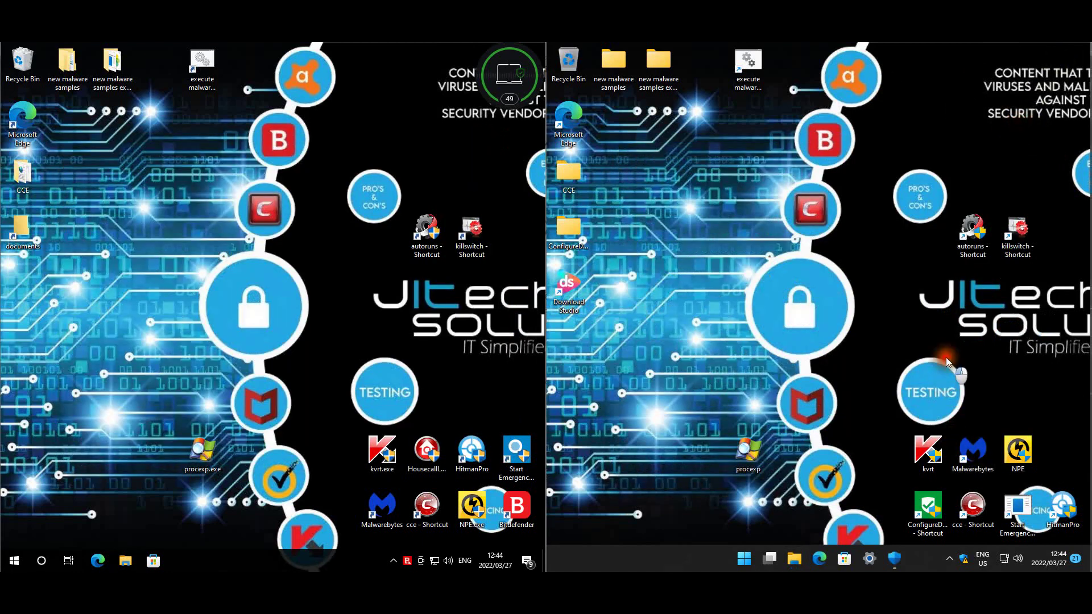